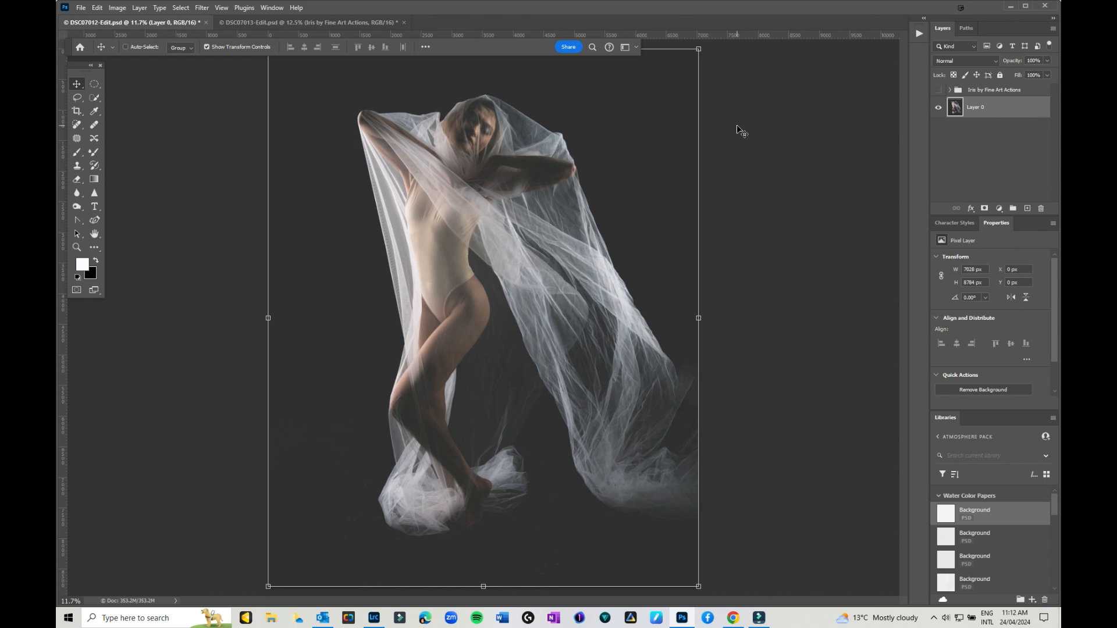
Step: Open the photo layer in the Nik 6 Analog Efex filter and try the Lens Distortion effect, leaving it removed
left_click(201, 9)
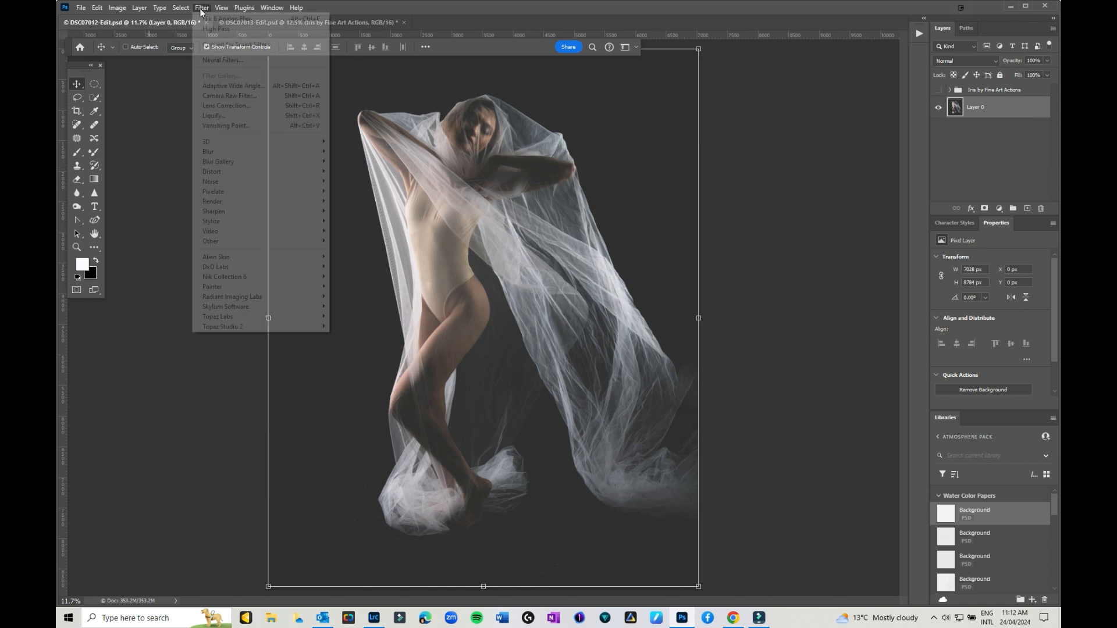
mouse_move(250, 278)
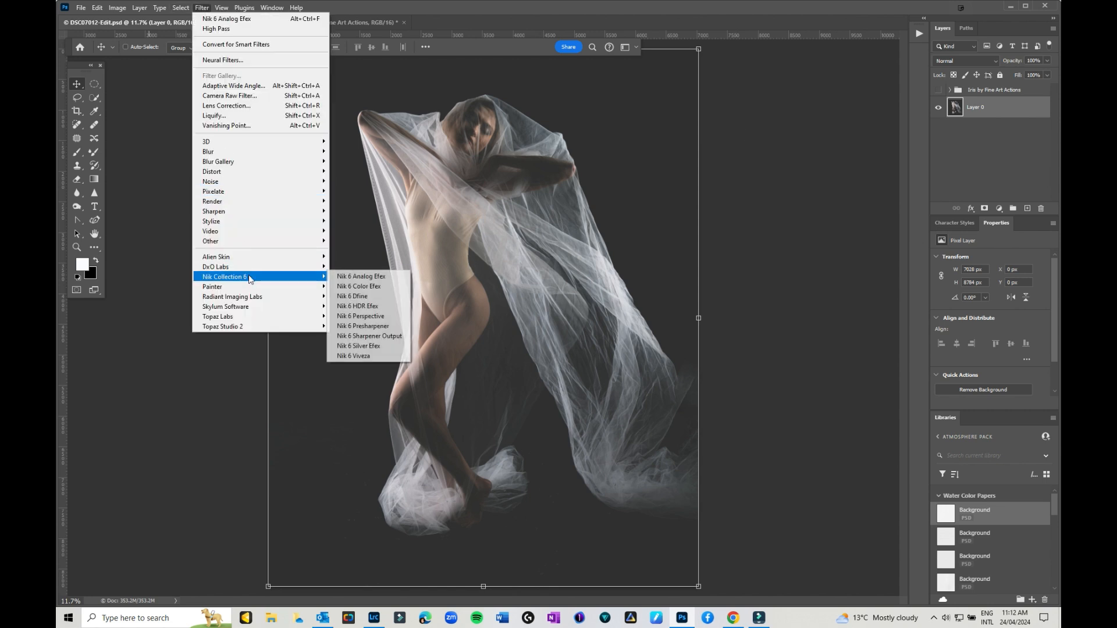
left_click(377, 278)
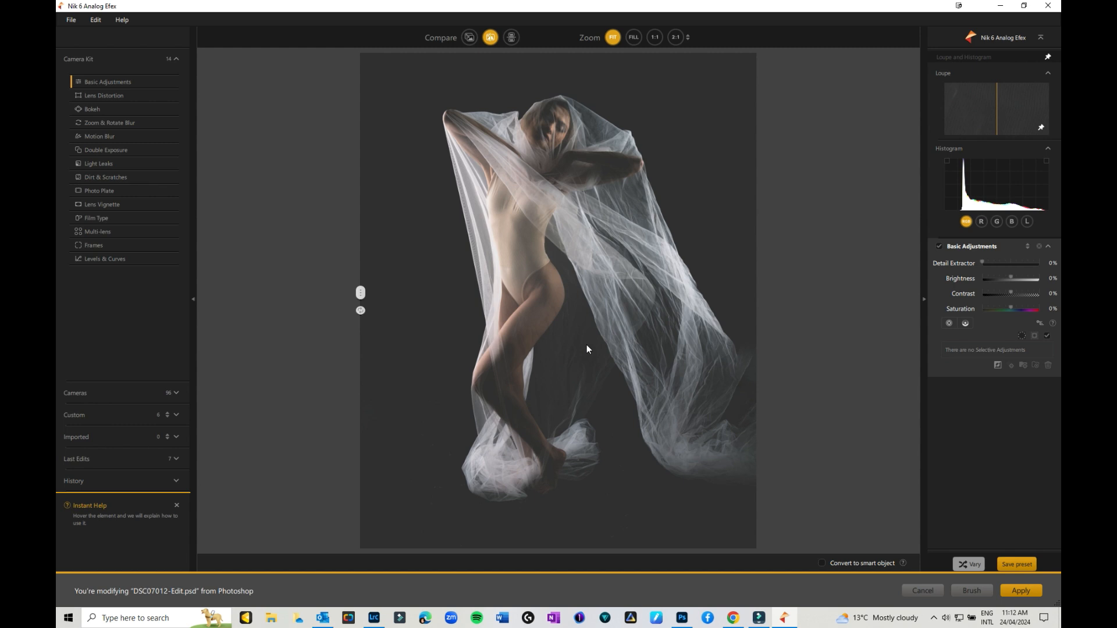
left_click(89, 96)
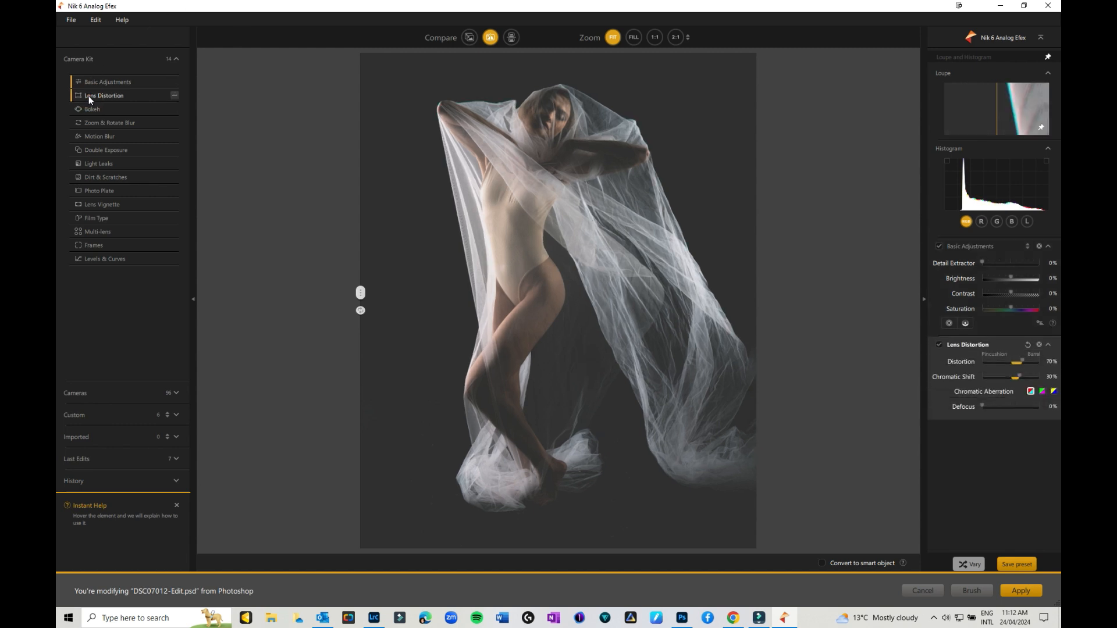
left_click(71, 96)
Step: Add the Bokeh effect, centre its protected area on the model's face, and make that area taller and wider
left_click(69, 109)
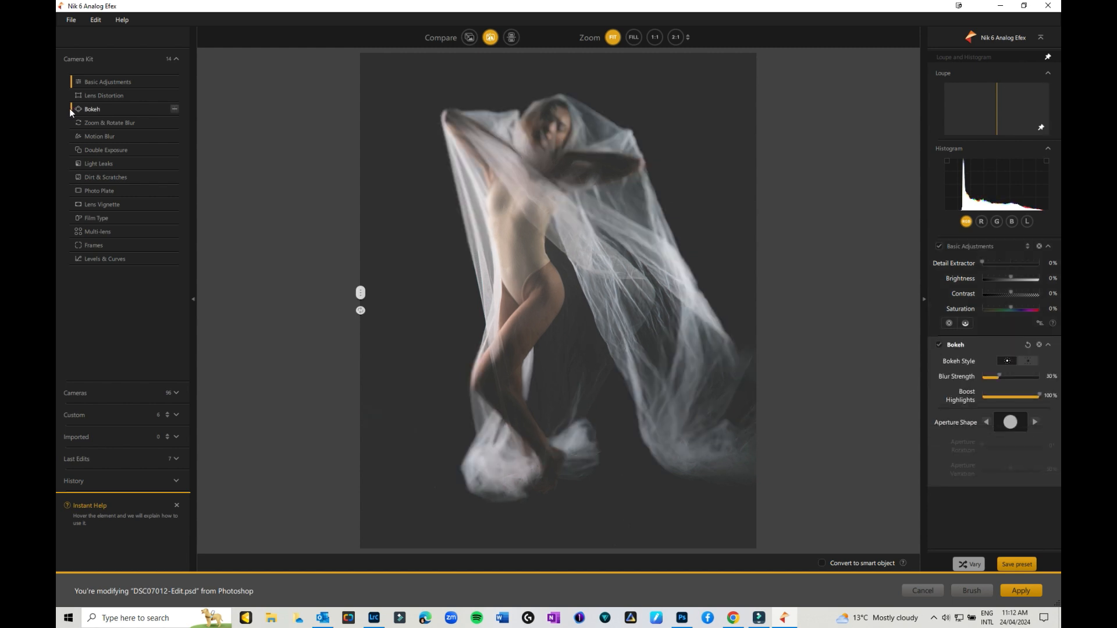
left_click_drag(559, 298, 561, 140)
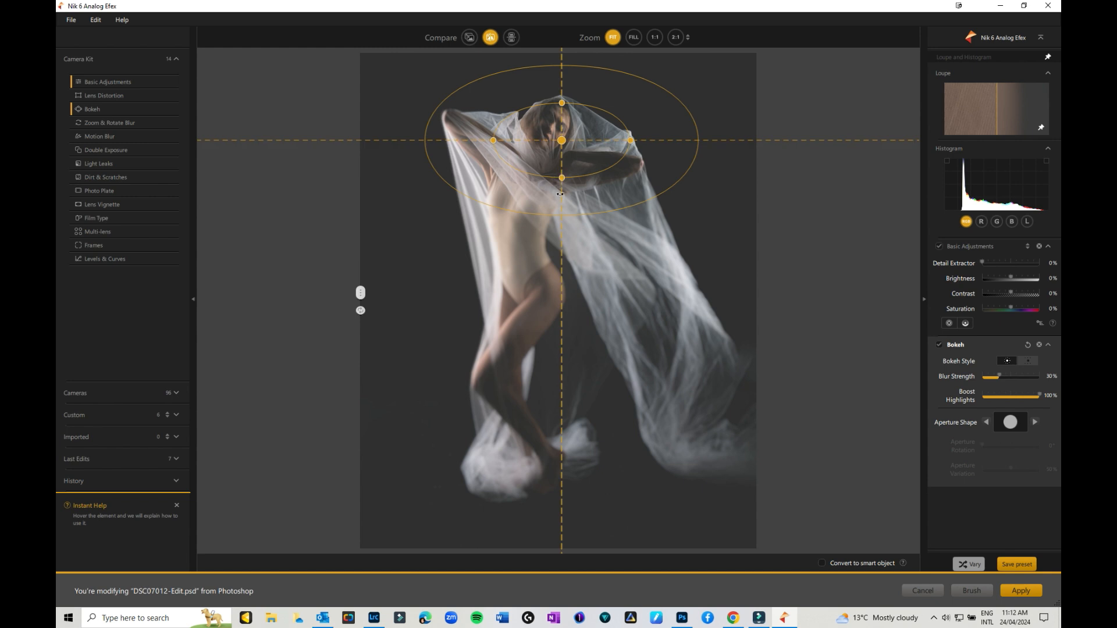
left_click_drag(562, 179, 561, 220)
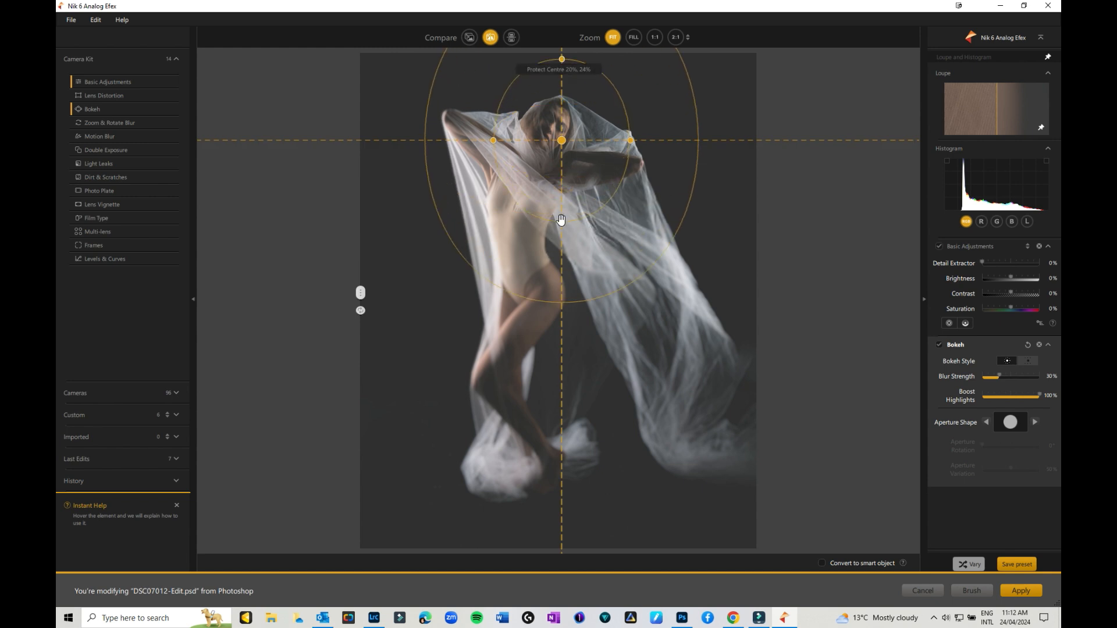
left_click_drag(489, 140, 473, 140)
left_click_drag(556, 138, 547, 134)
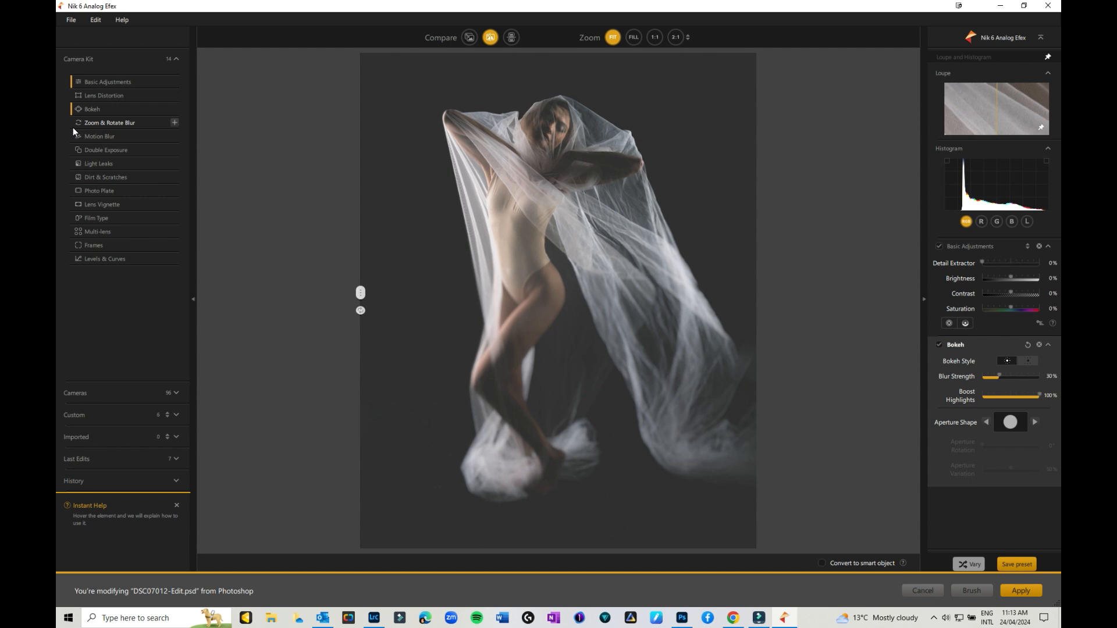
Step: Add the Double Exposure effect and load the image DSC07013-Edit from the Desktop as the second exposure
left_click(100, 151)
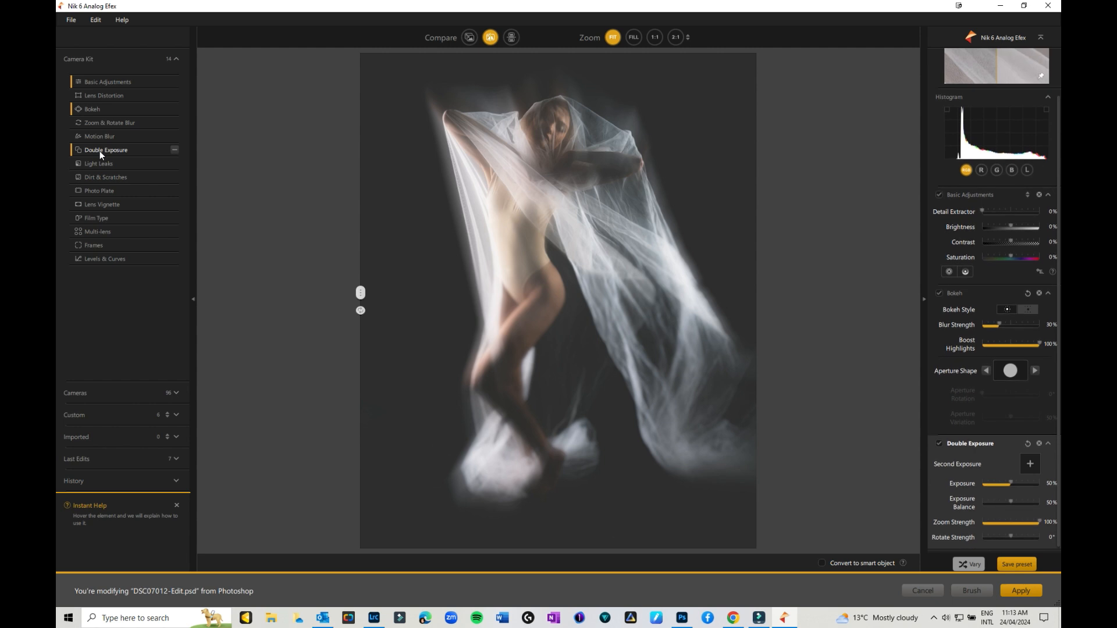
mouse_move(558, 300)
left_mouse_down()
mouse_move(602, 264)
mouse_move(692, 250)
mouse_move(605, 296)
mouse_move(560, 298)
left_mouse_up()
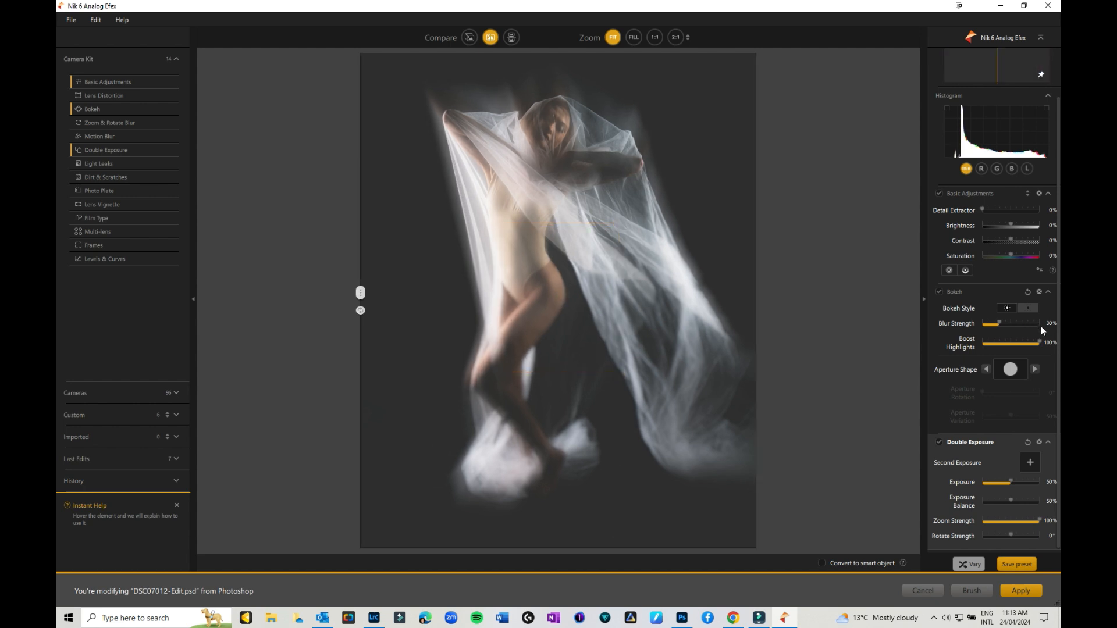
left_click(1031, 463)
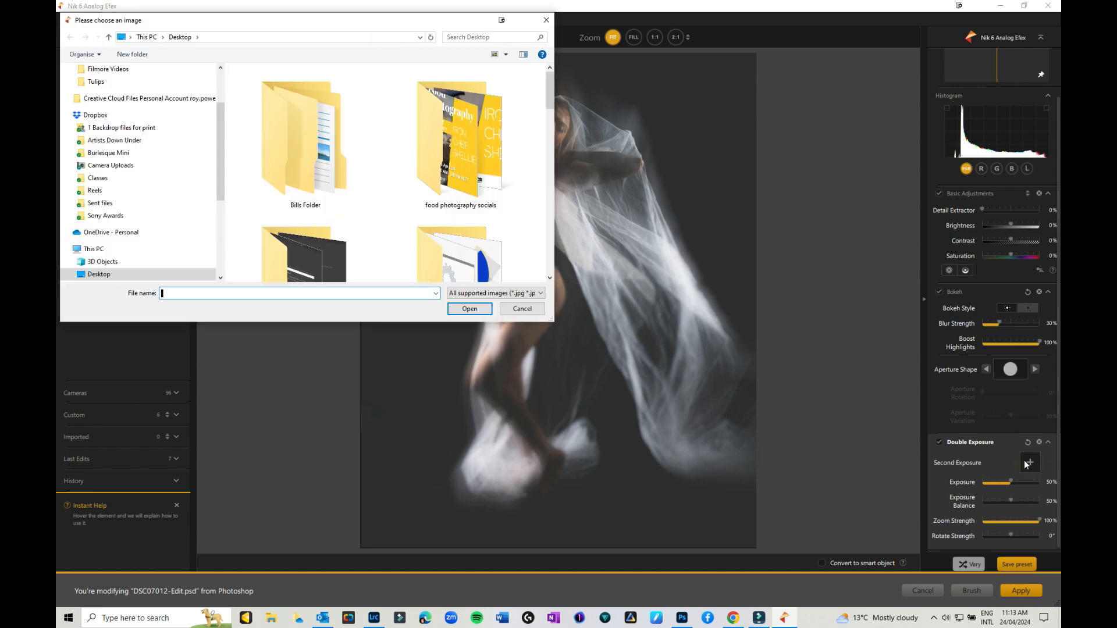
scroll(268, 79, "down", 10)
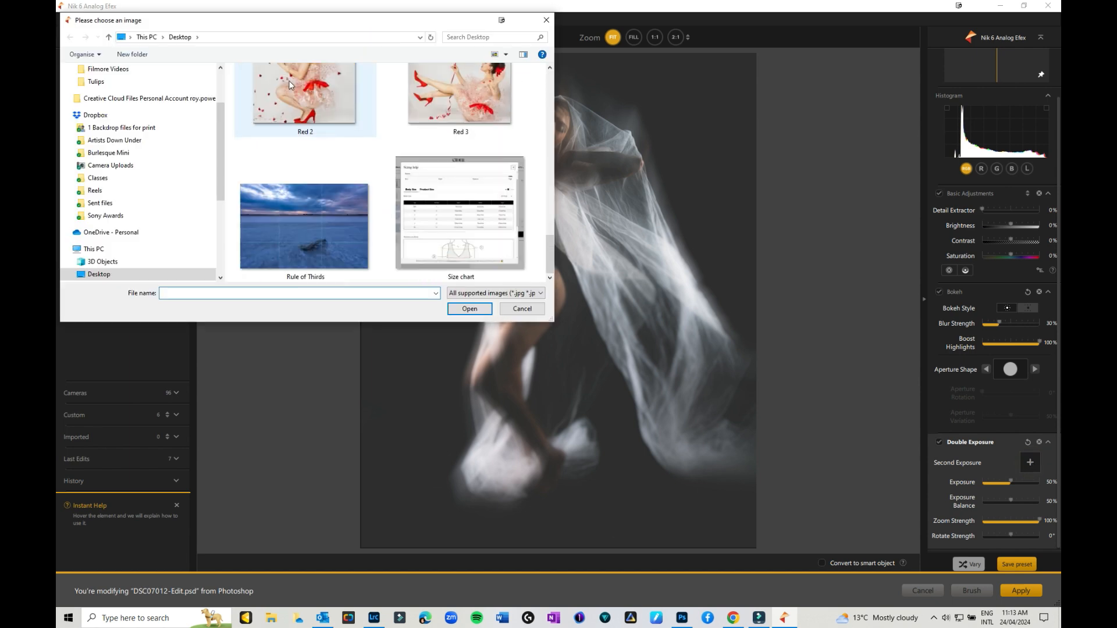
scroll(291, 80, "up", 10)
scroll(291, 80, "down", 4)
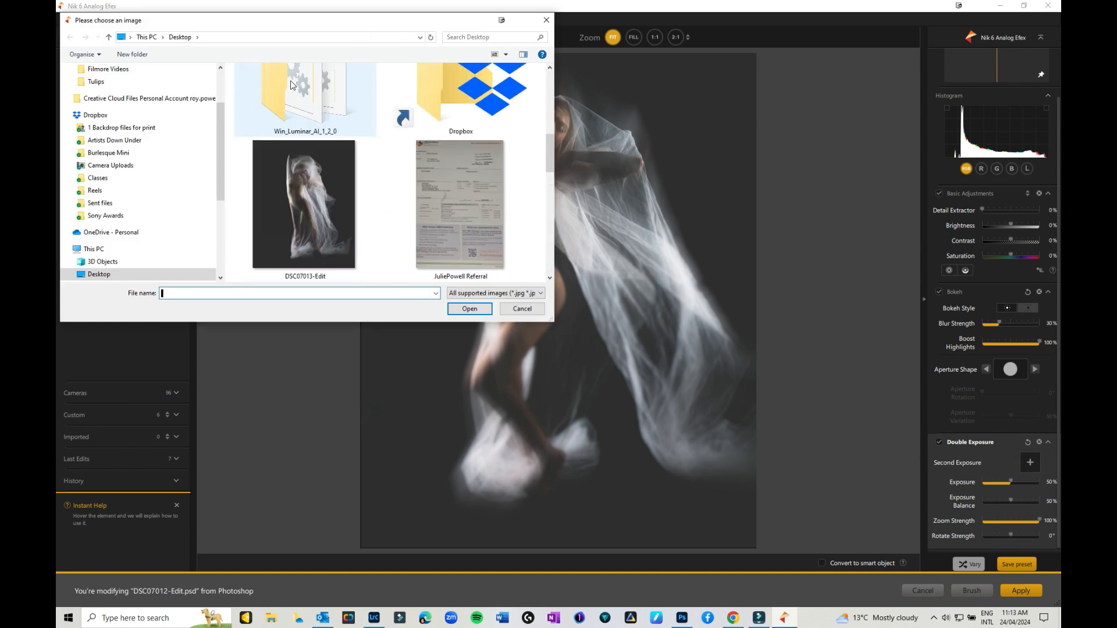
left_click(309, 95)
left_click(469, 308)
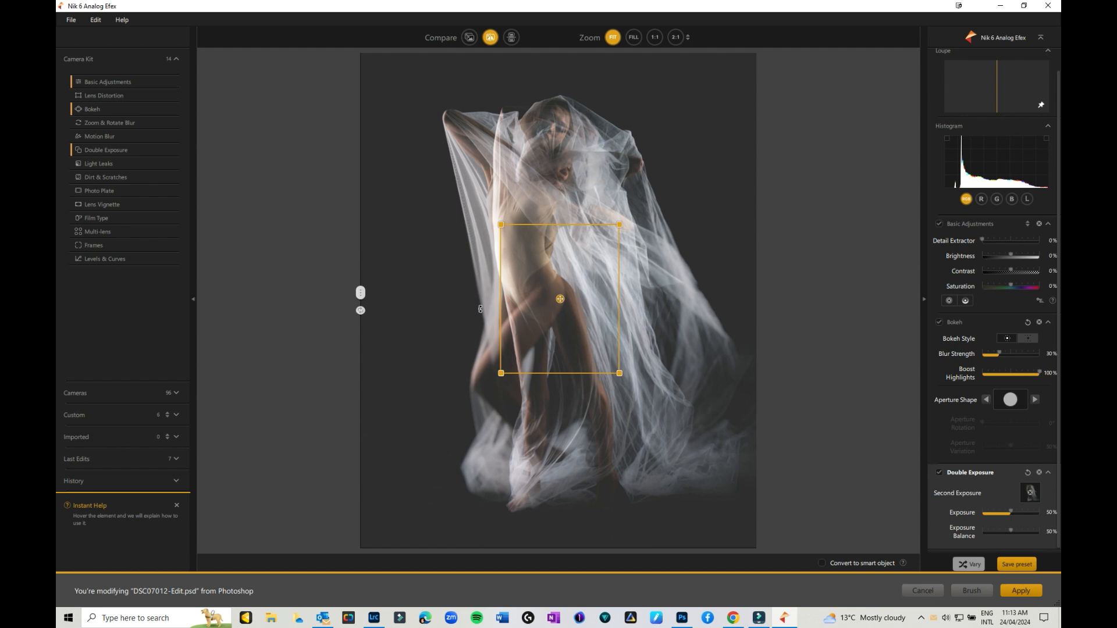
Step: Enlarge the second exposure slightly, rotate it to about 331°, and reposition it over the main figure
left_click_drag(561, 298, 578, 283)
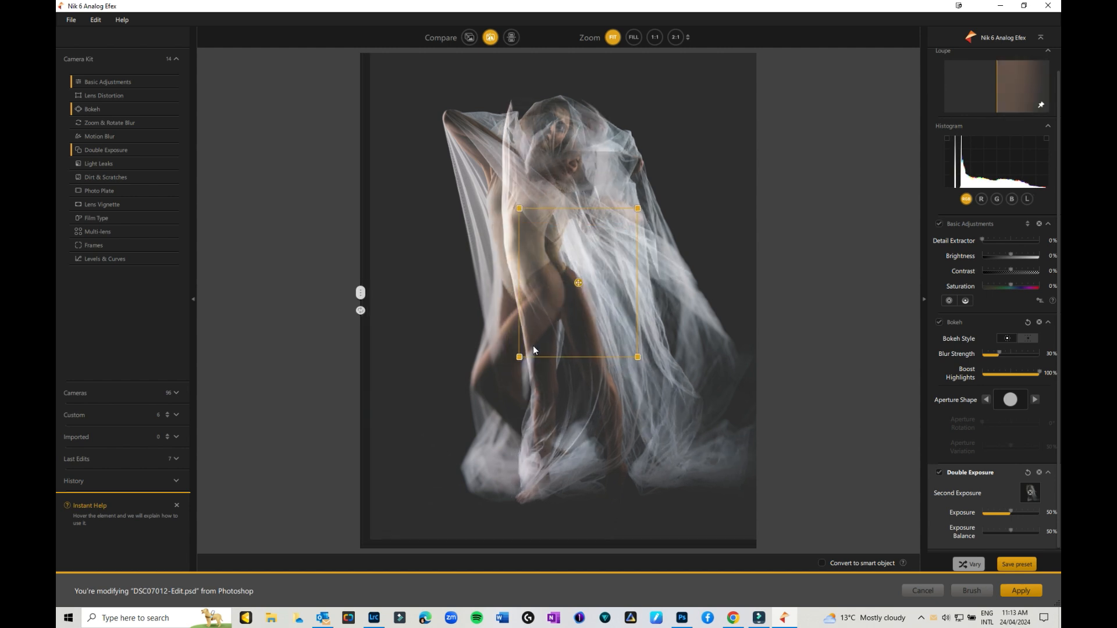
mouse_move(513, 360)
left_mouse_down()
mouse_move(480, 401)
mouse_move(508, 377)
left_mouse_up()
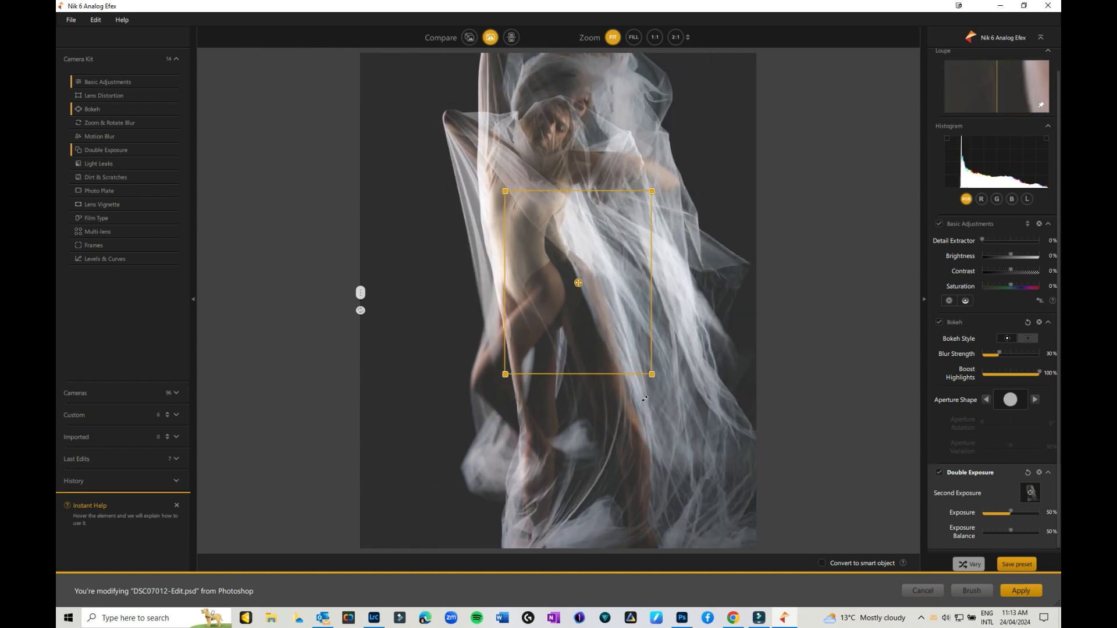
left_click_drag(669, 385, 600, 398)
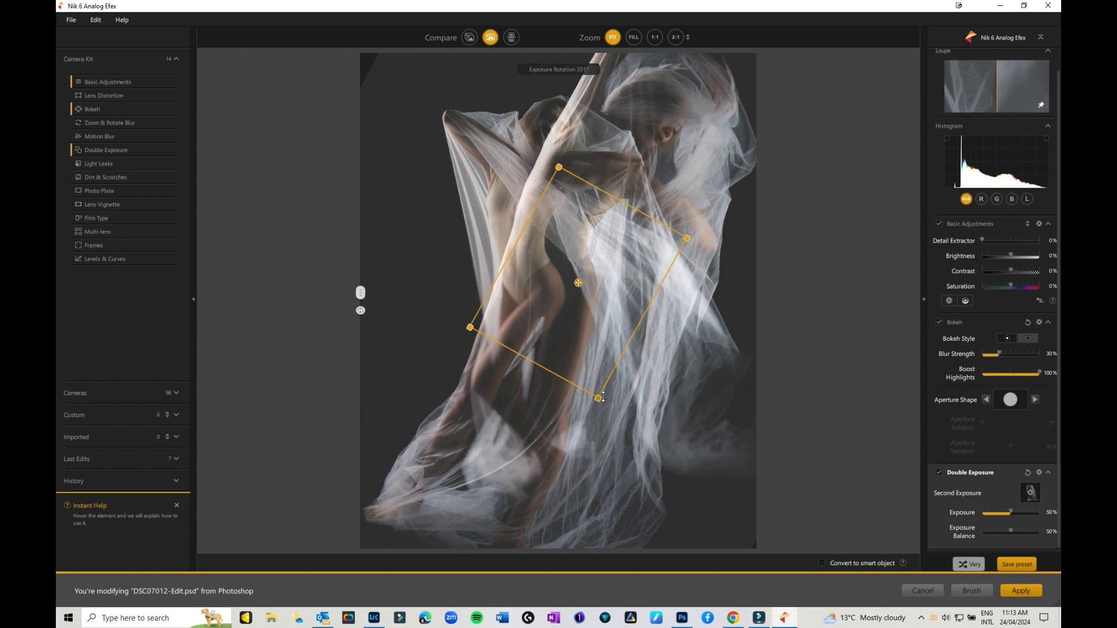
mouse_move(559, 167)
left_mouse_down()
mouse_move(549, 145)
mouse_move(546, 180)
left_mouse_up()
left_click(539, 256)
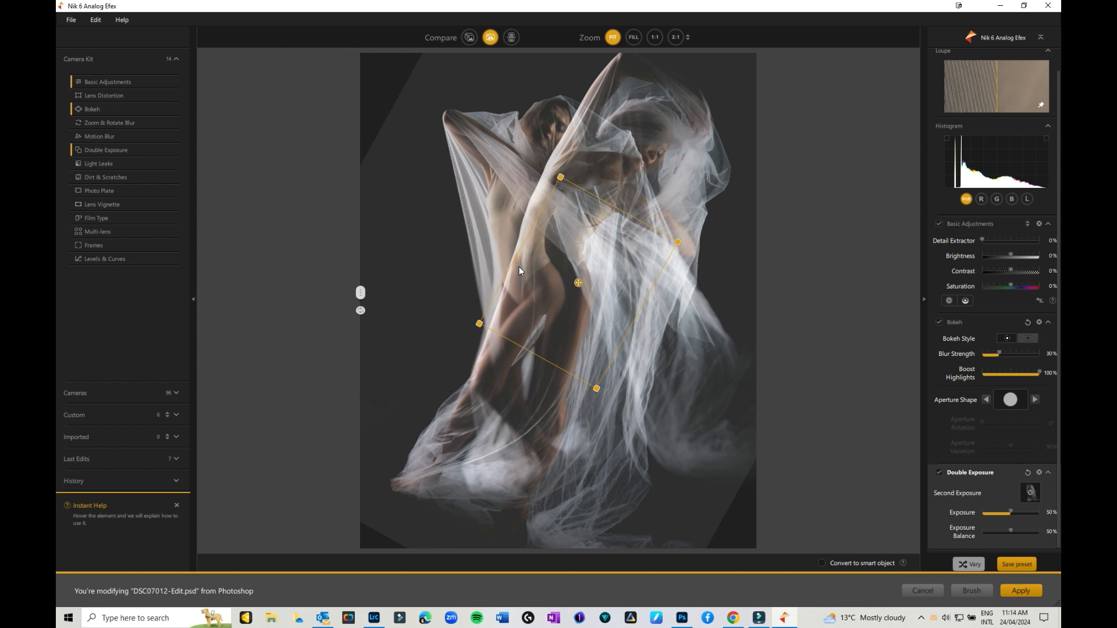
left_click_drag(578, 279, 551, 296)
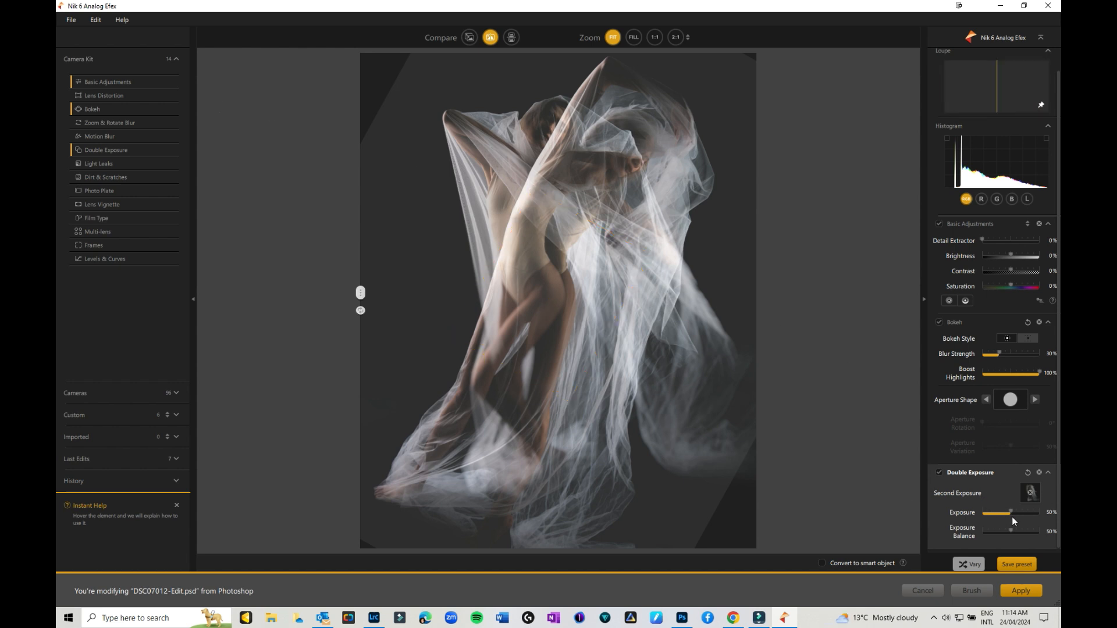
Step: Set the Double Exposure's Exposure to 27% and its Exposure Balance to 26%, collapsing the Bokeh settings
left_click_drag(1005, 515, 999, 515)
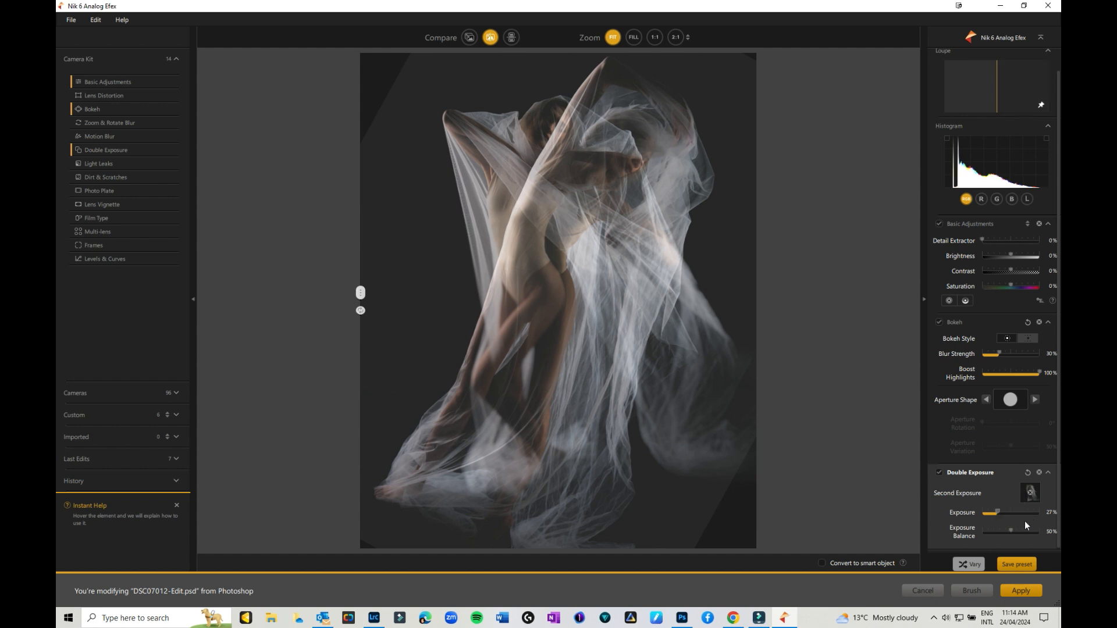
left_click(1049, 322)
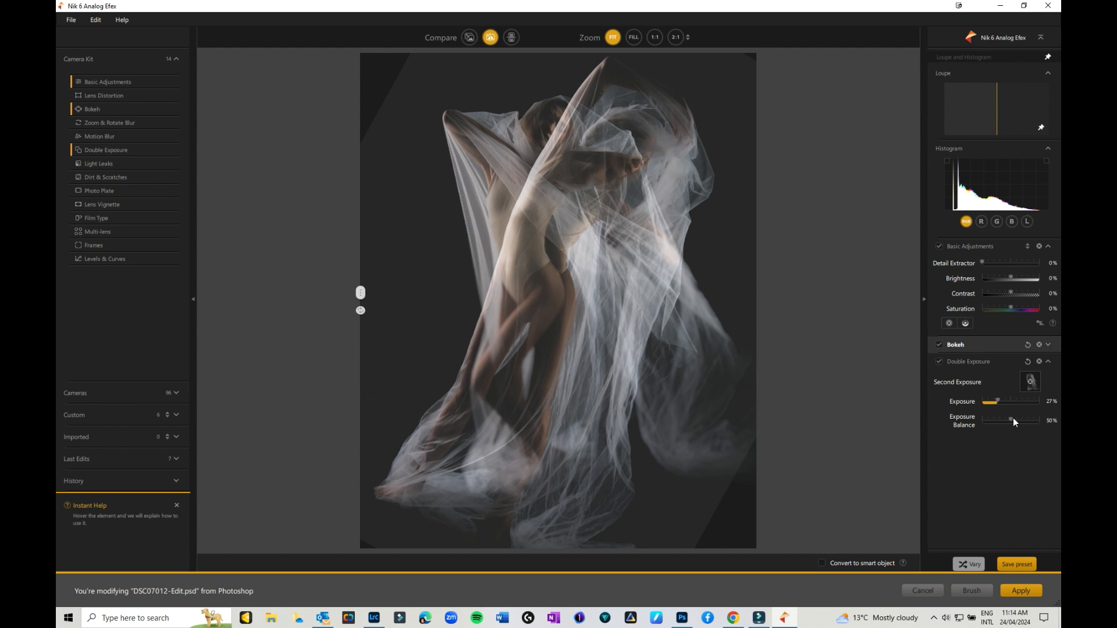
mouse_move(1013, 419)
left_mouse_down()
mouse_move(1026, 420)
mouse_move(992, 419)
left_mouse_up()
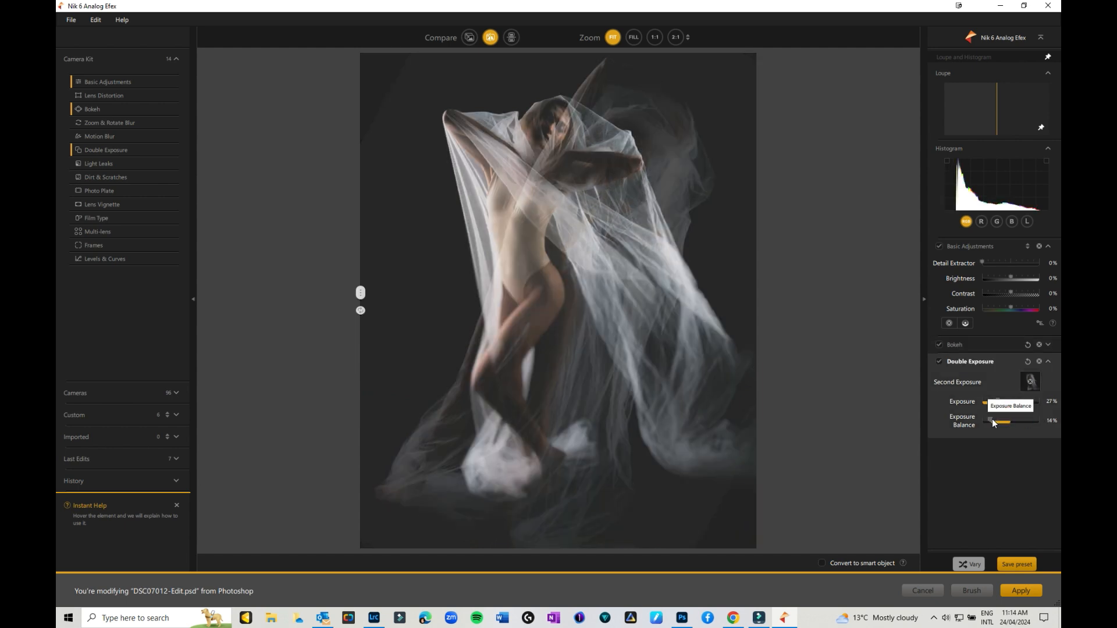
left_click(995, 420)
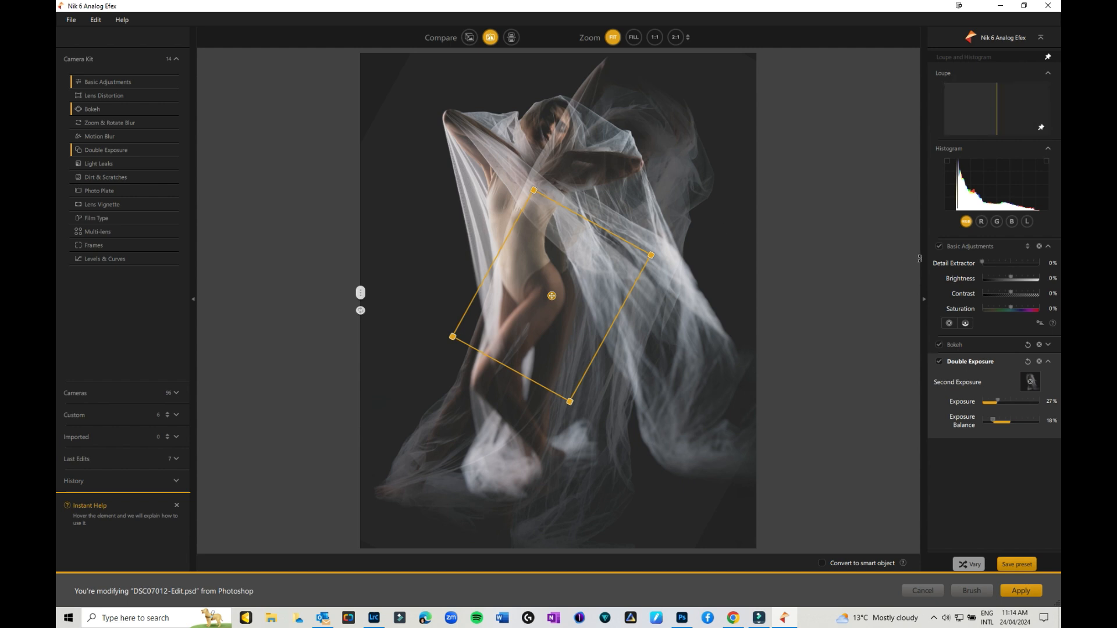
left_click_drag(993, 419, 1001, 420)
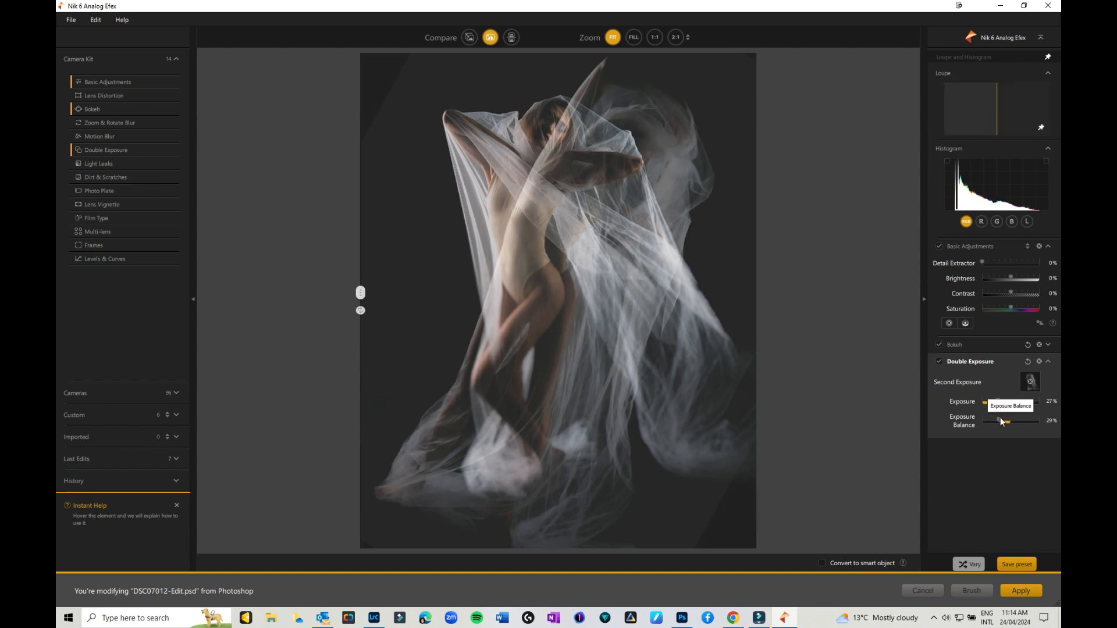
left_click_drag(1000, 418, 999, 418)
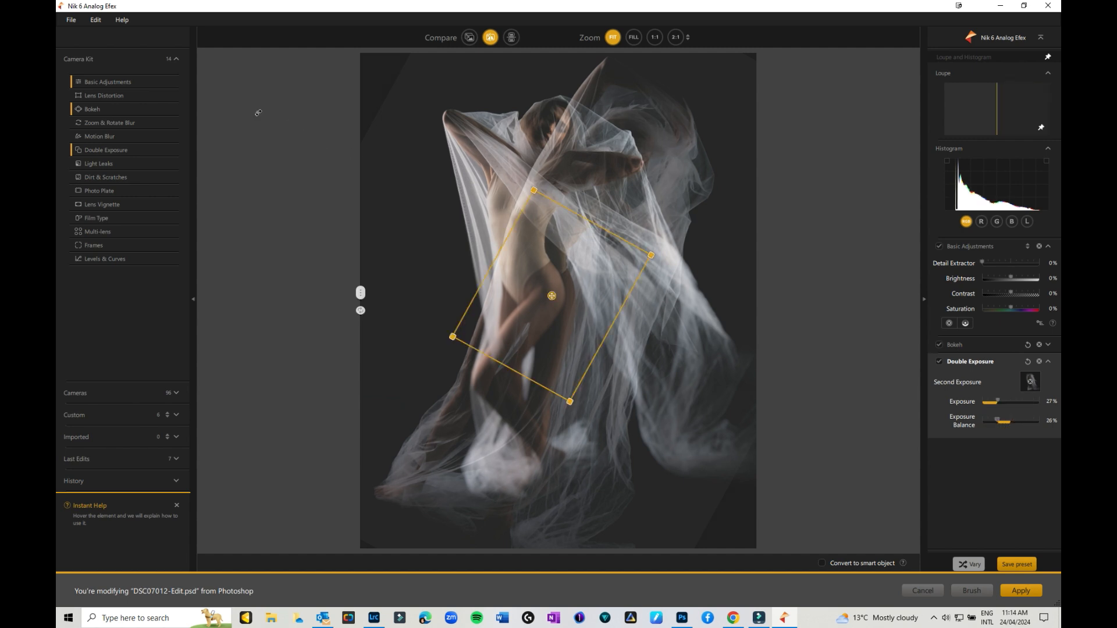
Step: Add the Zoom & Rotate Blur effect centred just below the model's face, with Zoom Strength 44% and Protect Centre 19%
left_click(82, 122)
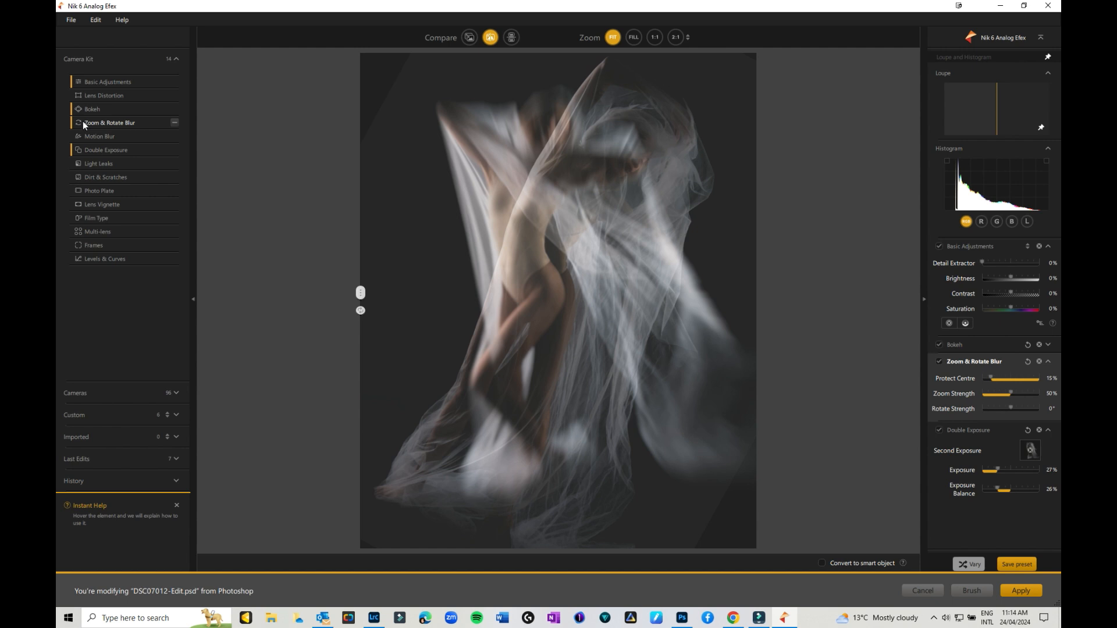
left_click_drag(561, 301, 554, 161)
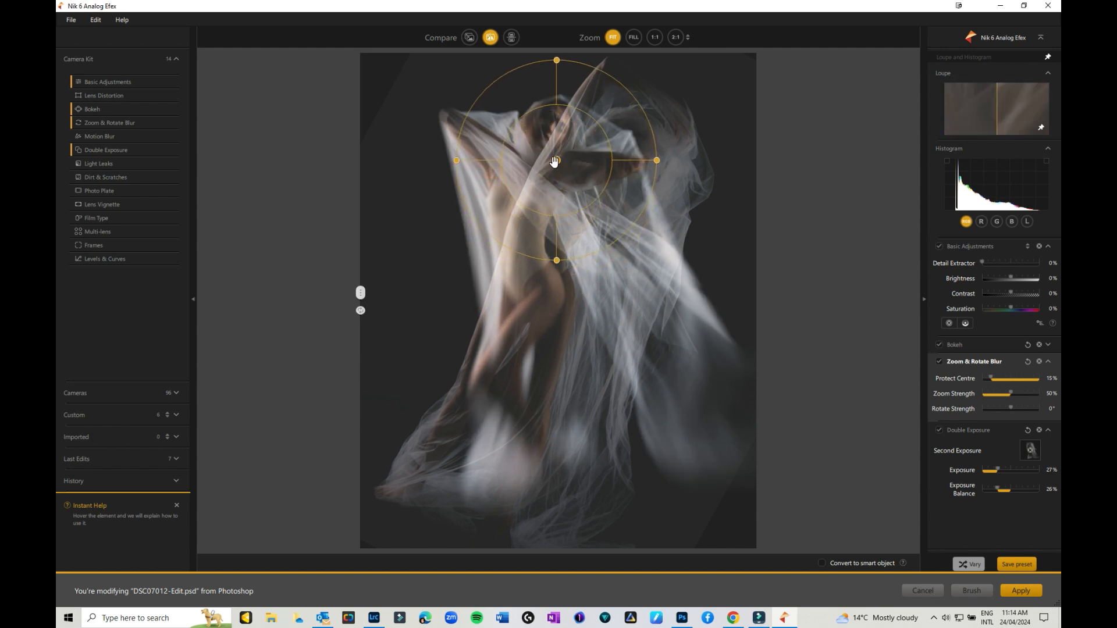
left_click_drag(554, 161, 555, 152)
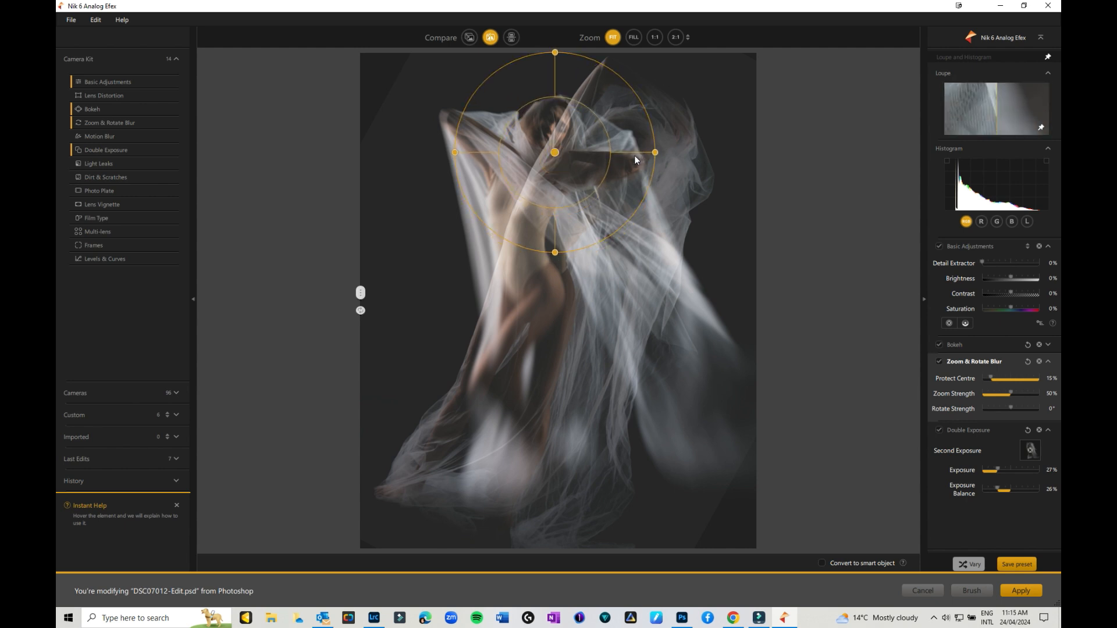
left_click(1011, 394)
mouse_move(1011, 393)
left_mouse_down()
mouse_move(1035, 396)
mouse_move(1009, 396)
left_mouse_up()
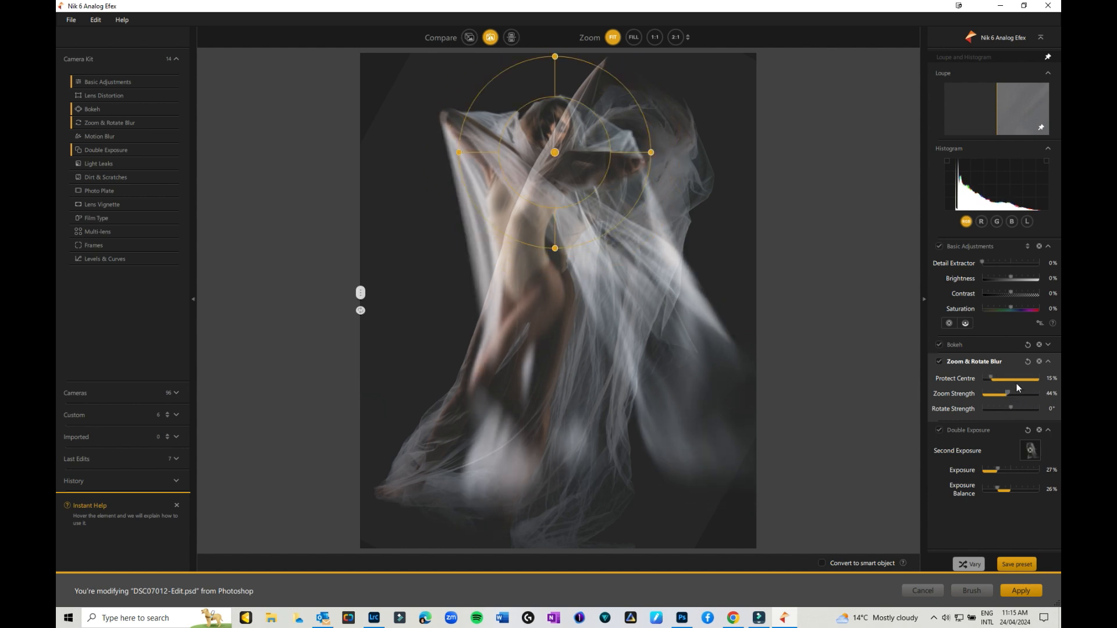
left_click_drag(995, 381, 996, 379)
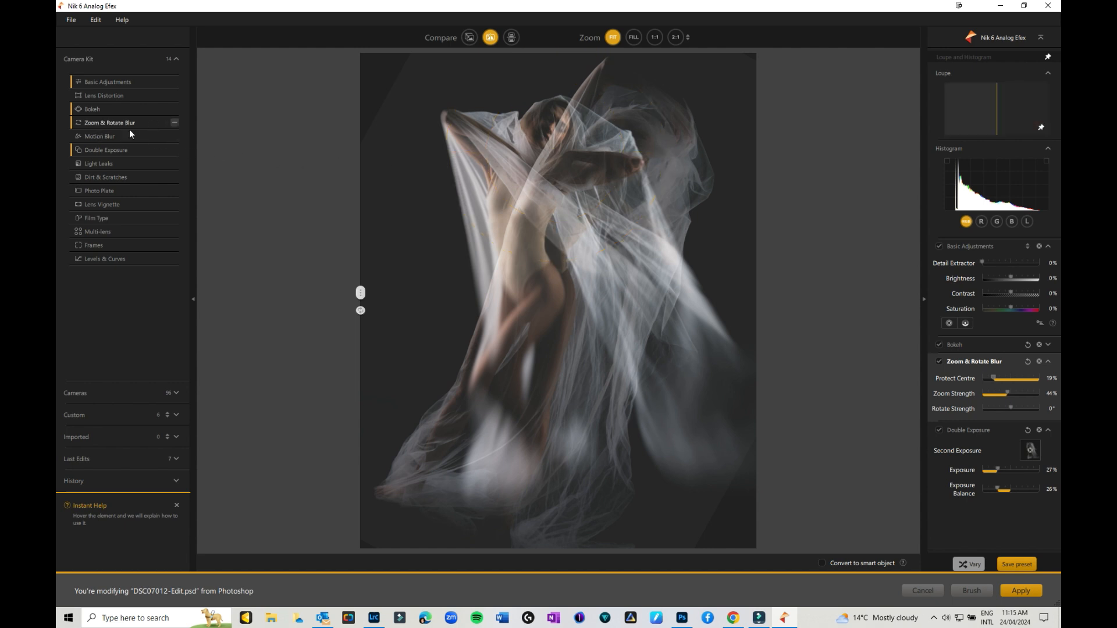
Step: Add the Motion Blur effect with a protected area of about 28% by 41% centred on the face, and collapse the Double Exposure settings
left_click(107, 137)
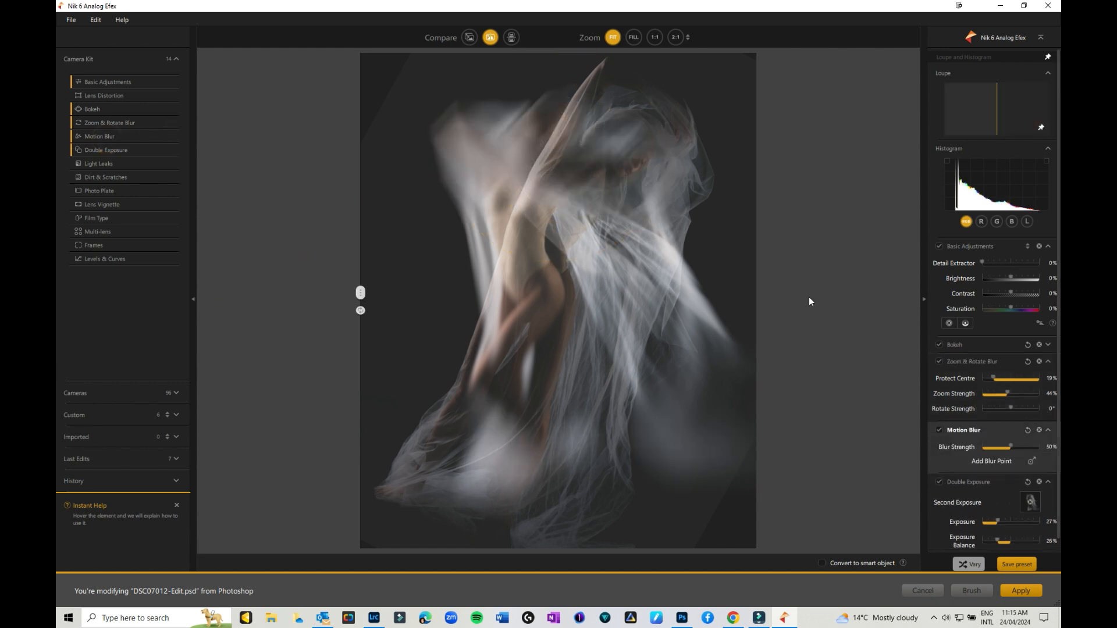
left_click_drag(561, 237, 560, 169)
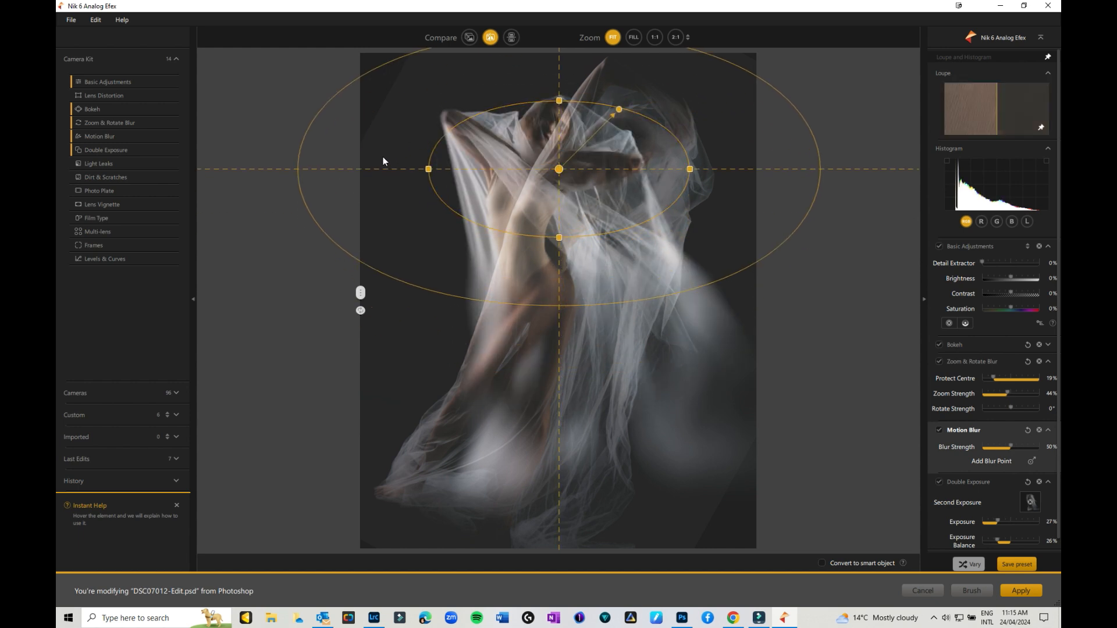
left_click_drag(428, 169, 466, 170)
left_click_drag(560, 237, 560, 302)
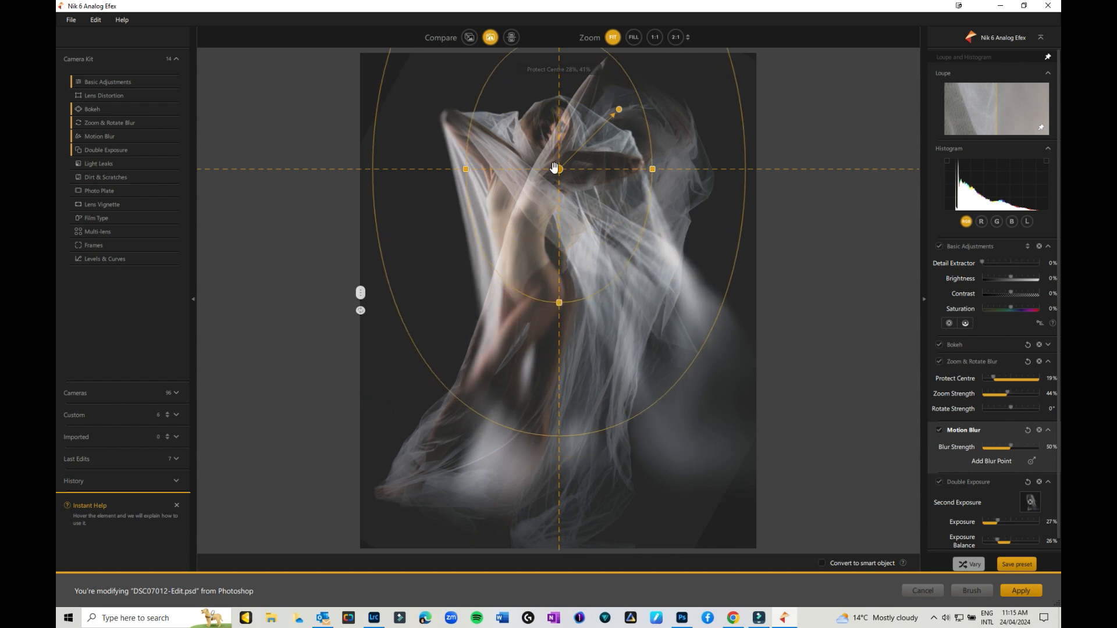
left_click_drag(559, 169, 556, 136)
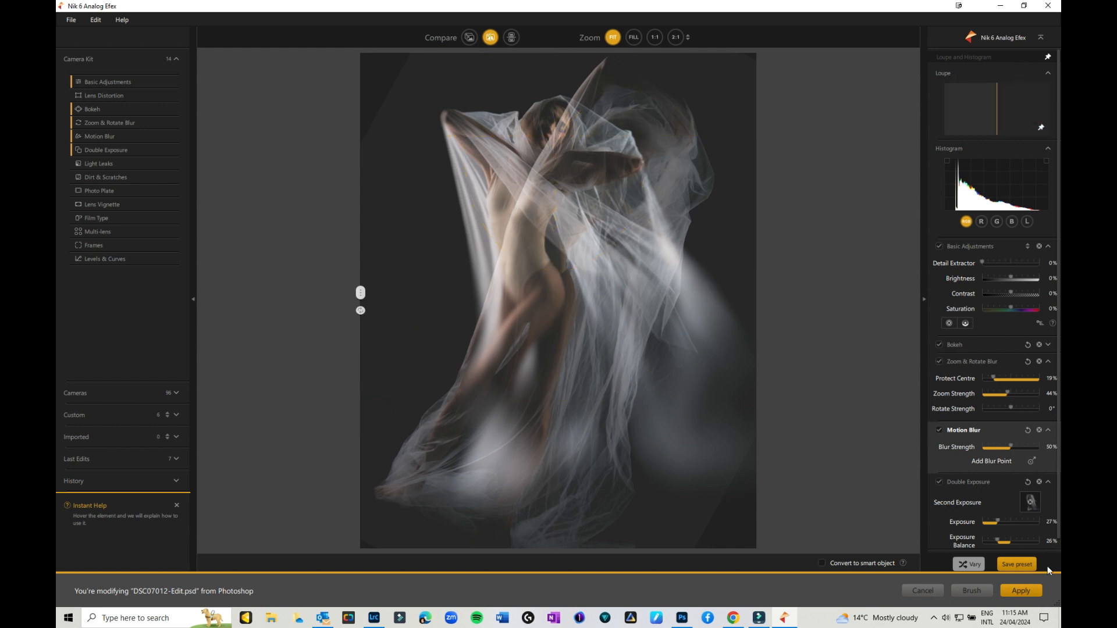
left_click(1048, 482)
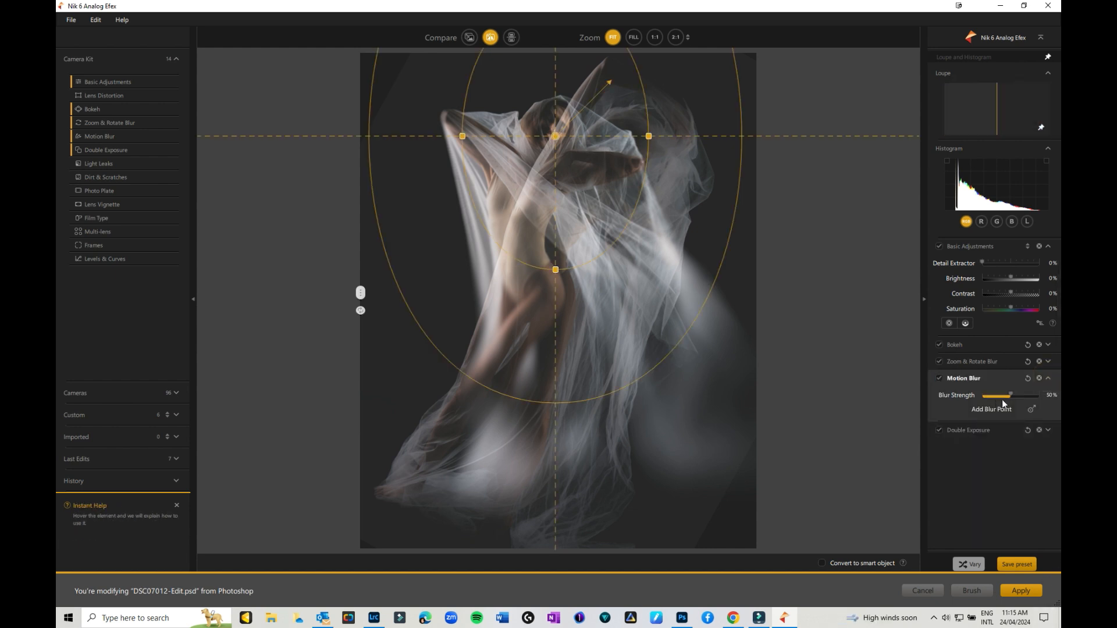
Step: Set the Motion Blur strength to 29%
left_click_drag(1010, 396, 990, 396)
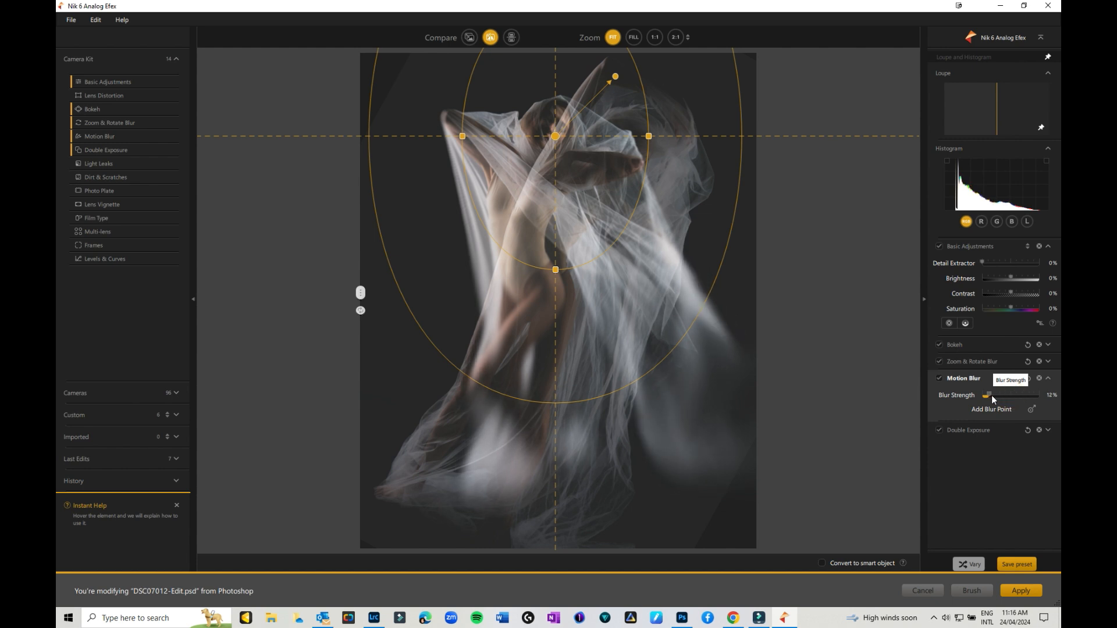
left_click_drag(1023, 397, 992, 399)
left_click_drag(1003, 396, 999, 396)
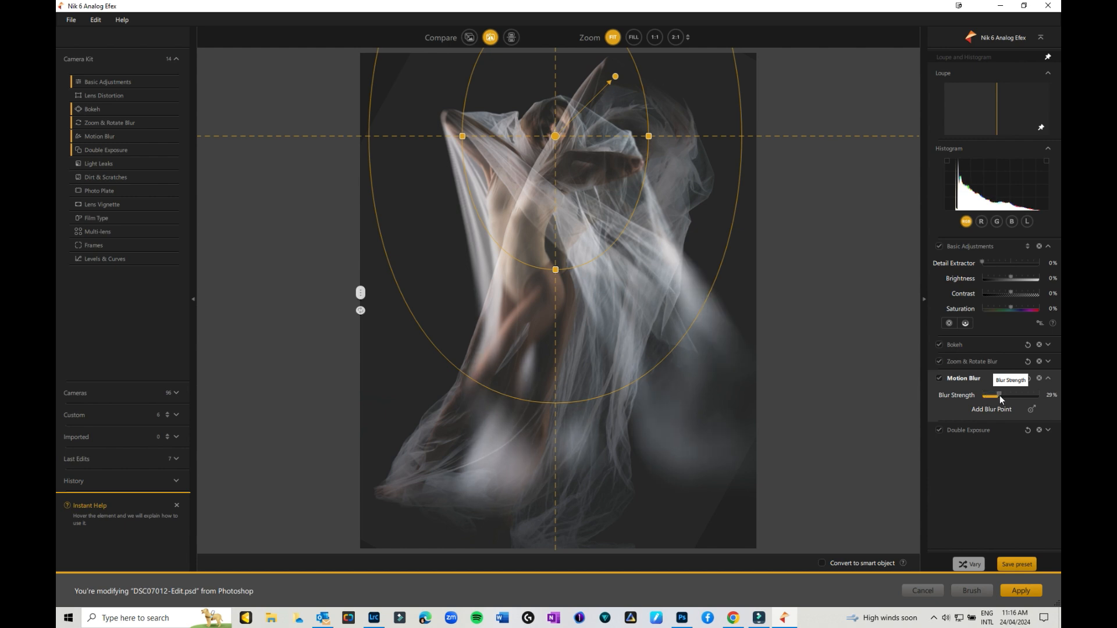
Step: Set the Zoom & Rotate Blur's Zoom Strength to 40% and Rotate Strength to about -37°, and collapse its settings
left_click(1048, 361)
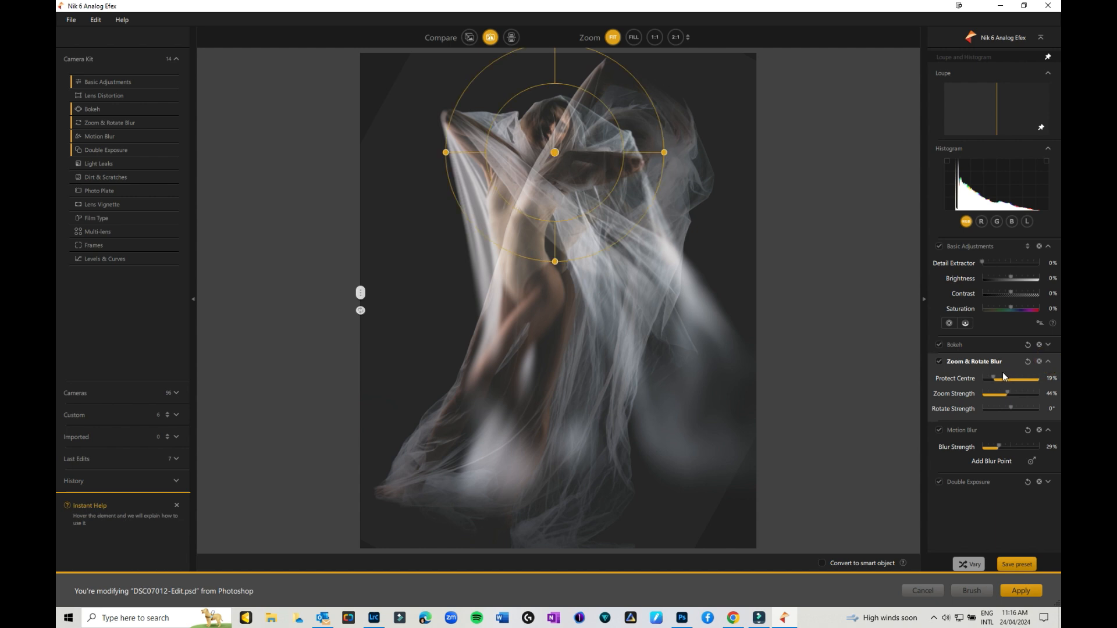
left_click_drag(1009, 393, 1007, 393)
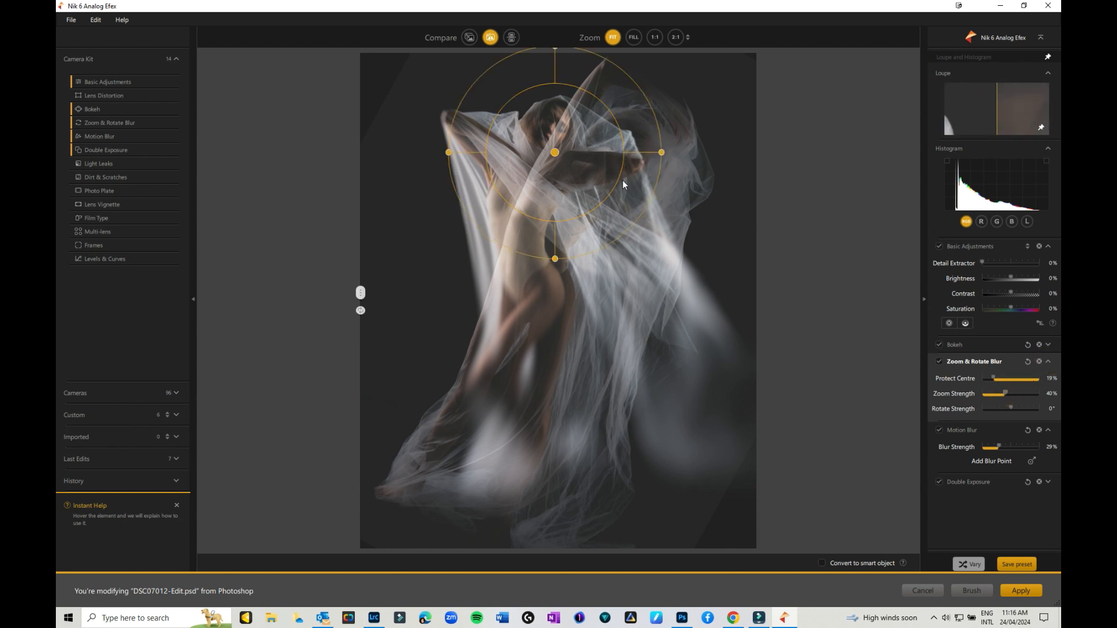
left_click(578, 212)
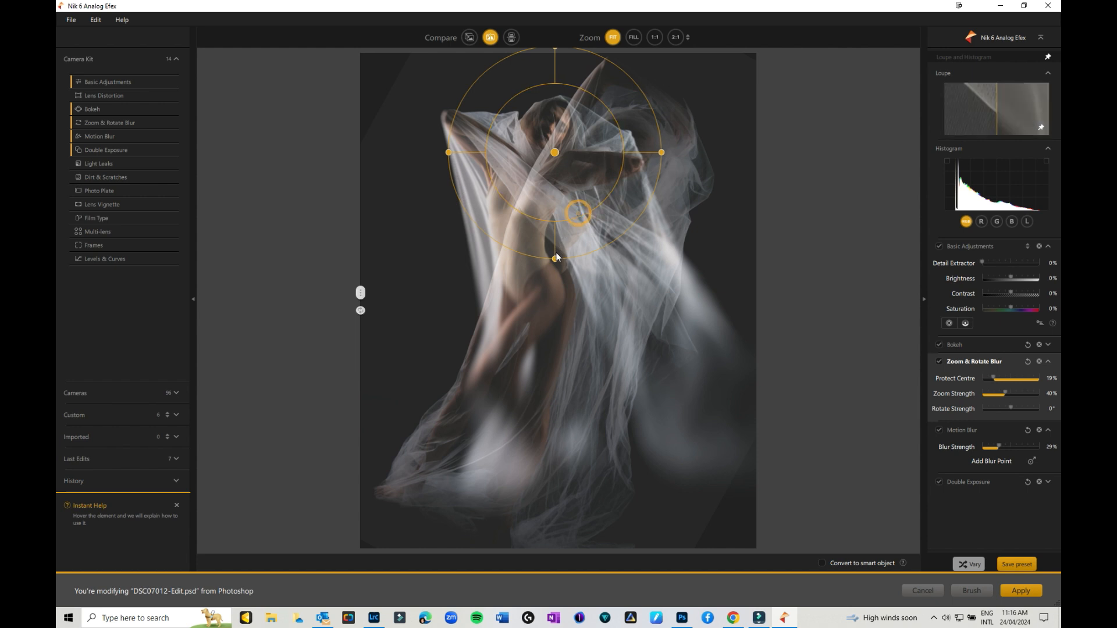
left_click_drag(556, 257, 623, 243)
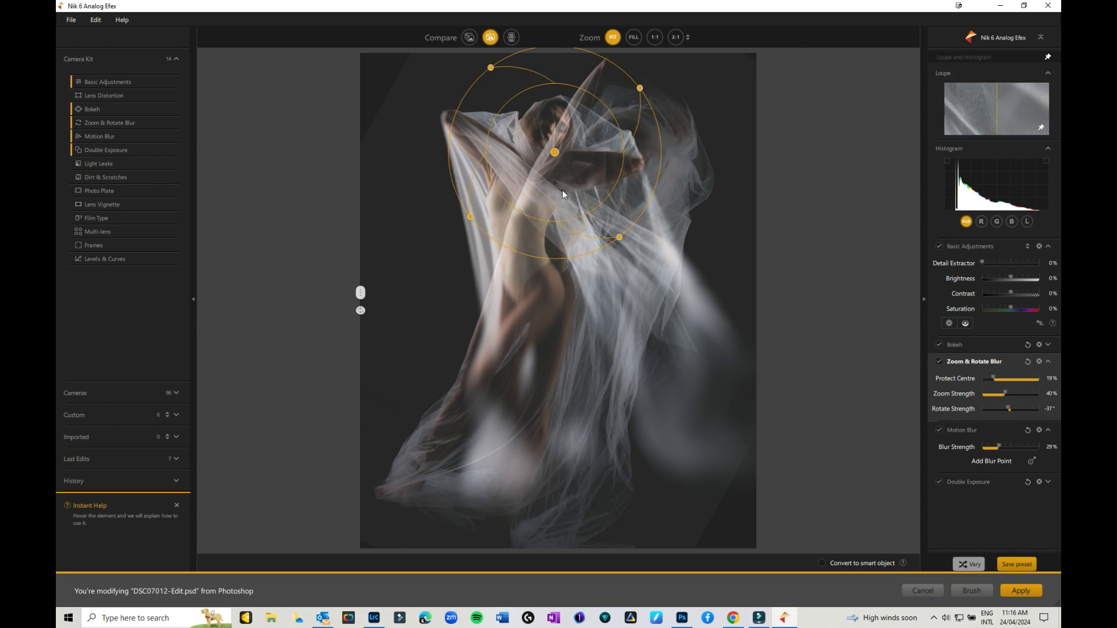
left_click(1047, 344)
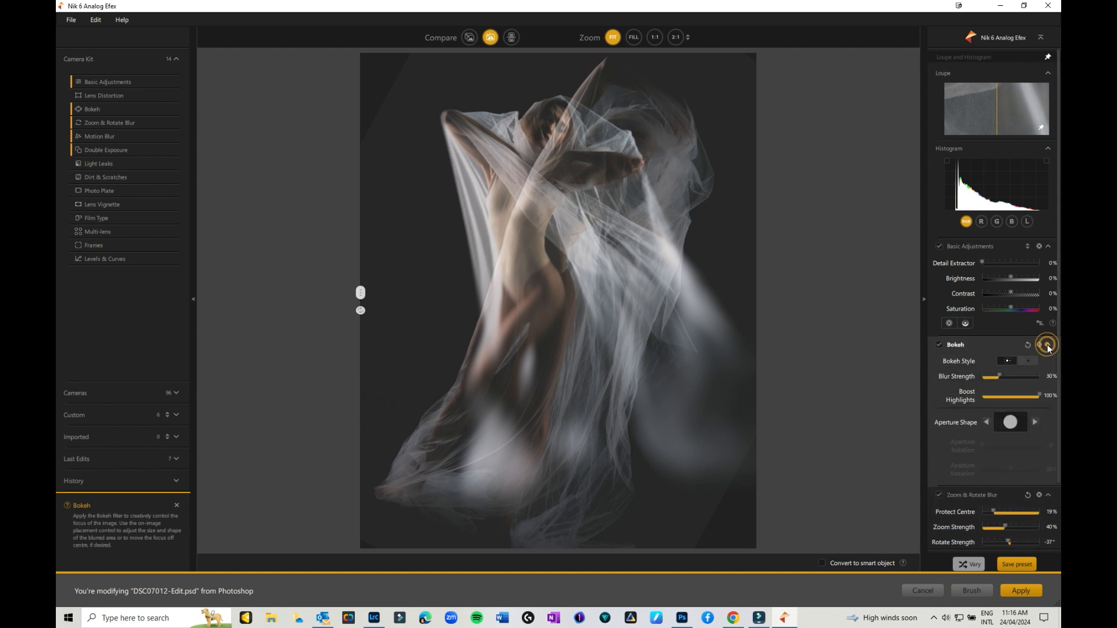
left_click(1048, 345)
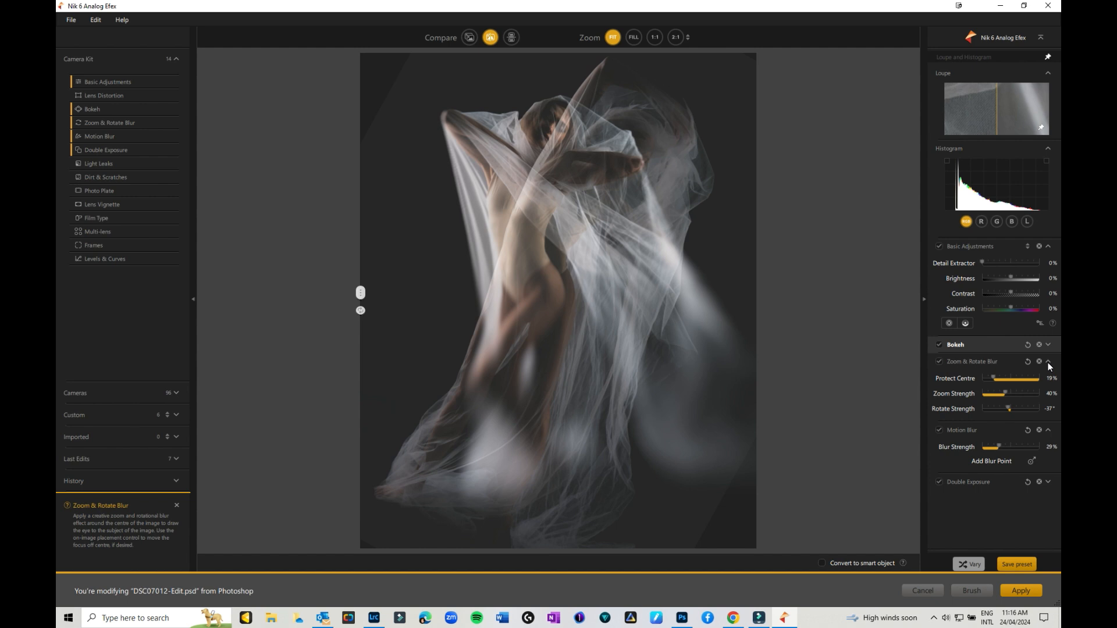
left_click(1049, 362)
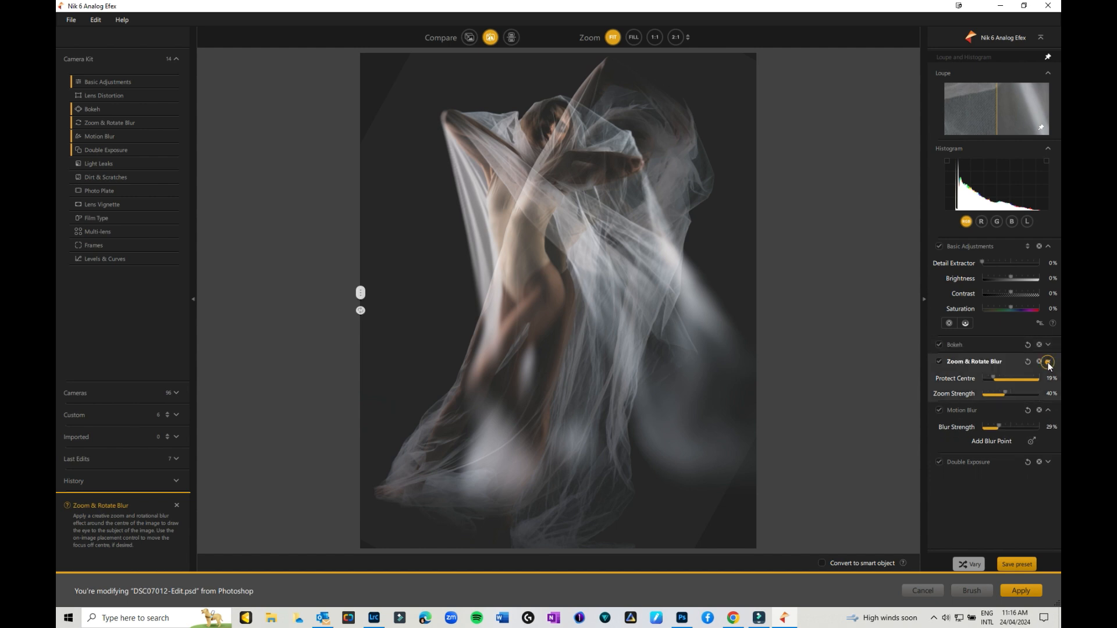
Step: Add the Light Leaks effect with the Soft pink leak, centre it just below the model's raised arms, and set Strength to 30%
left_click(107, 163)
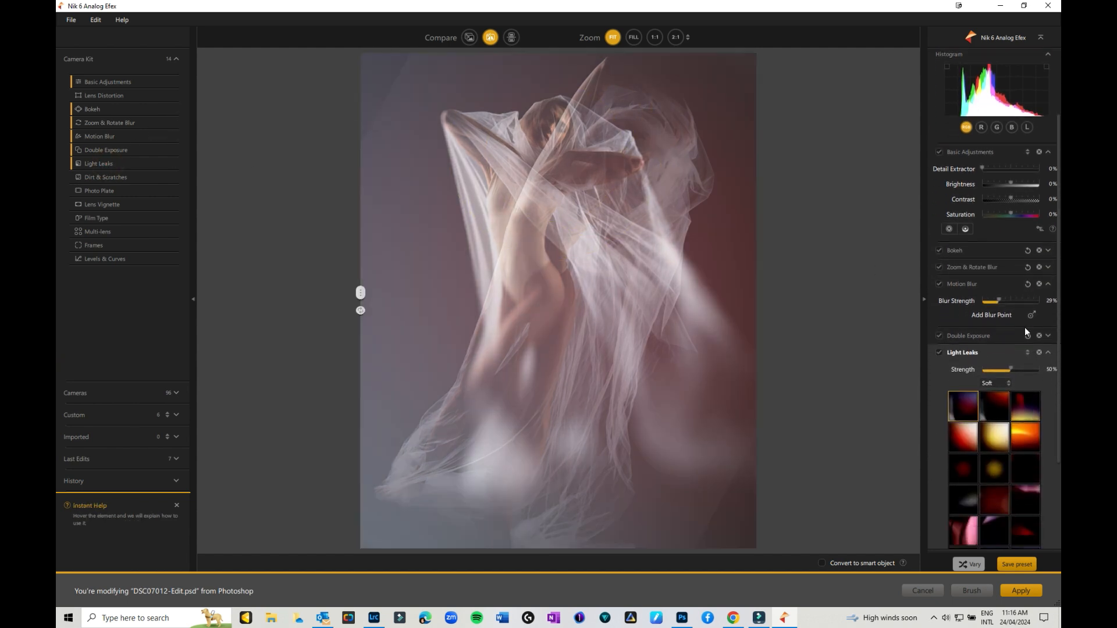
left_click(967, 411)
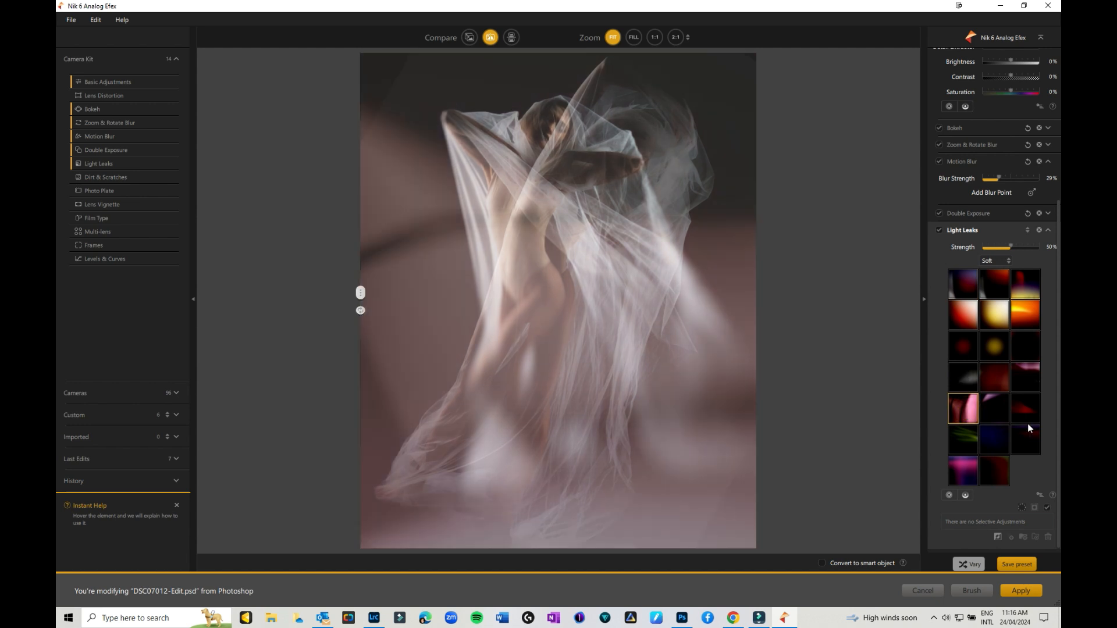
left_click(948, 495)
mouse_move(558, 300)
left_mouse_down()
mouse_move(563, 177)
mouse_move(513, 164)
mouse_move(569, 165)
mouse_move(653, 206)
mouse_move(654, 299)
mouse_move(597, 194)
mouse_move(569, 185)
mouse_move(572, 266)
mouse_move(571, 187)
mouse_move(581, 190)
left_mouse_up()
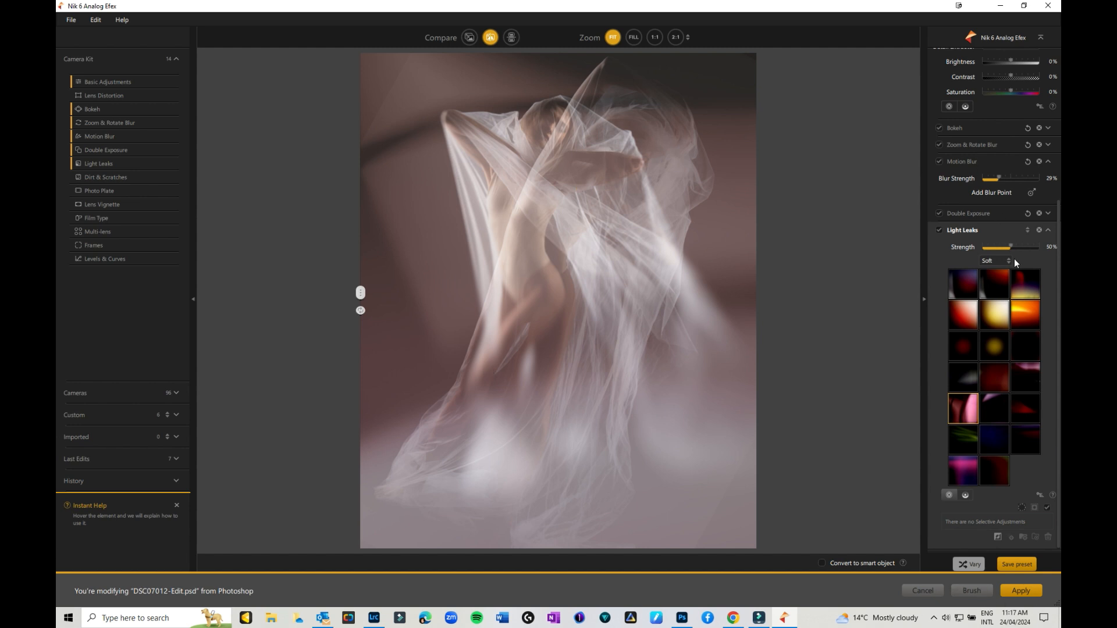
mouse_move(1010, 242)
left_mouse_down()
mouse_move(1028, 246)
mouse_move(980, 247)
mouse_move(1000, 248)
left_mouse_up()
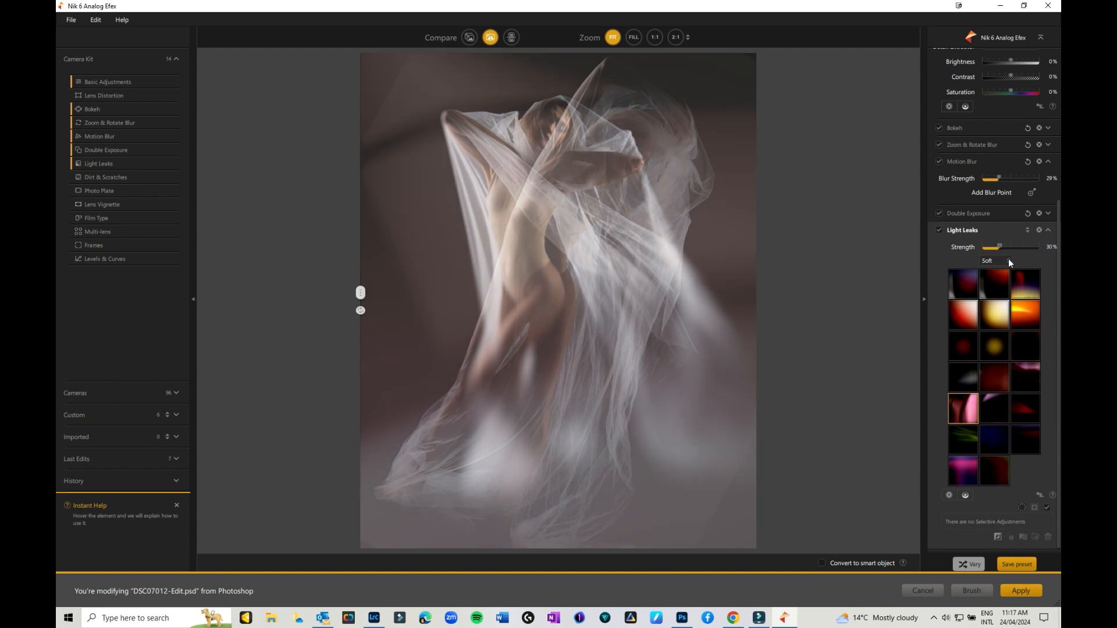
Step: Switch the light leaks to Crisp and try two of them, moving the leak's centre down to the model's hips
left_click(1010, 262)
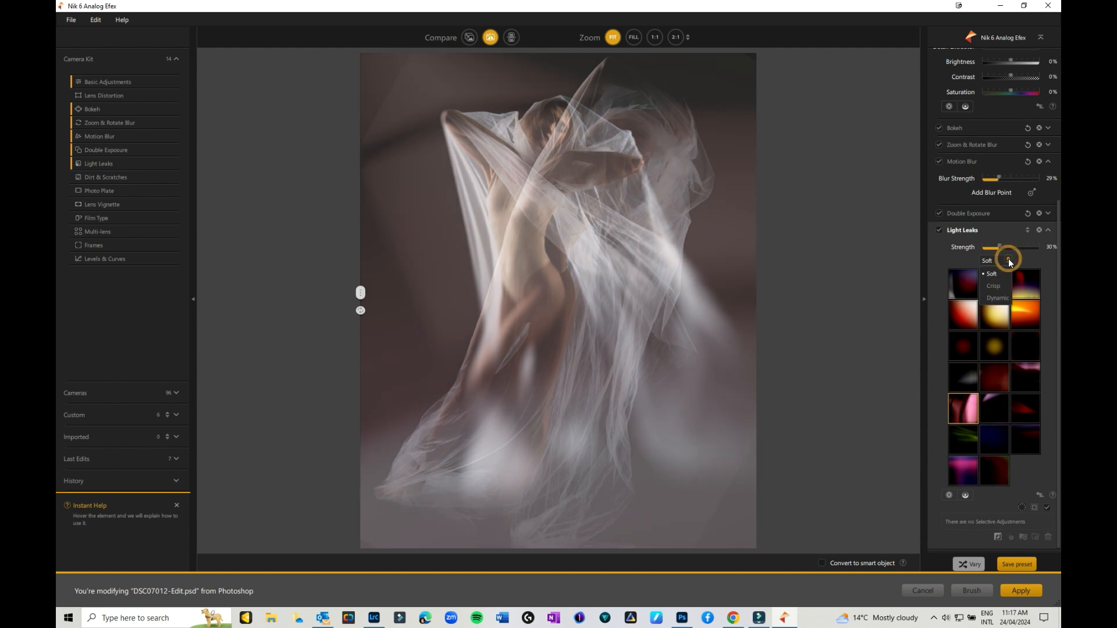
left_click(990, 285)
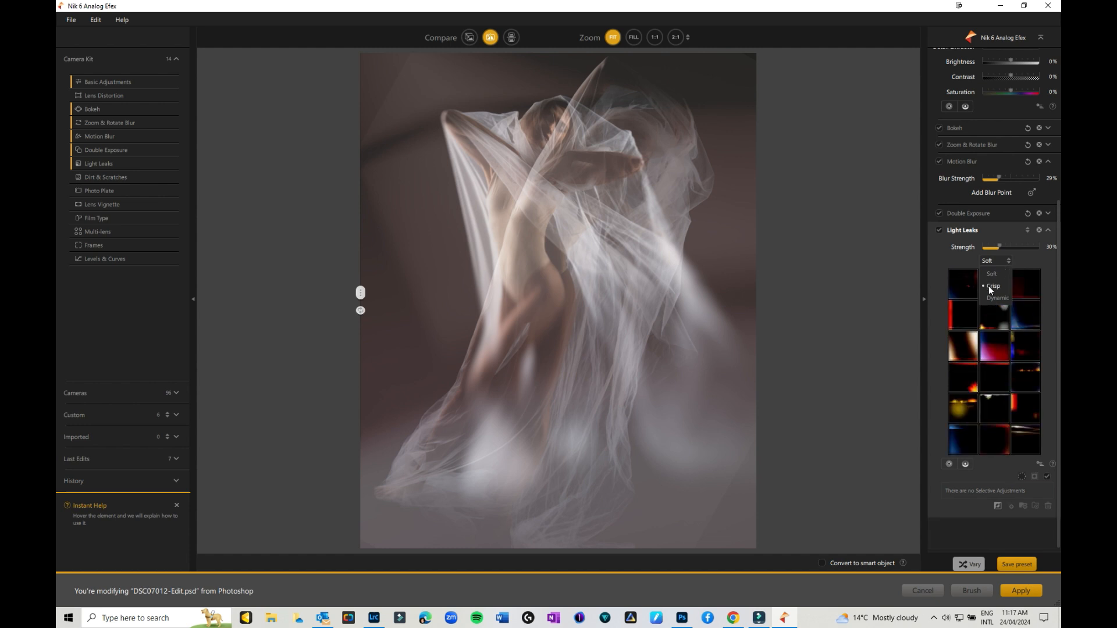
left_click(1003, 286)
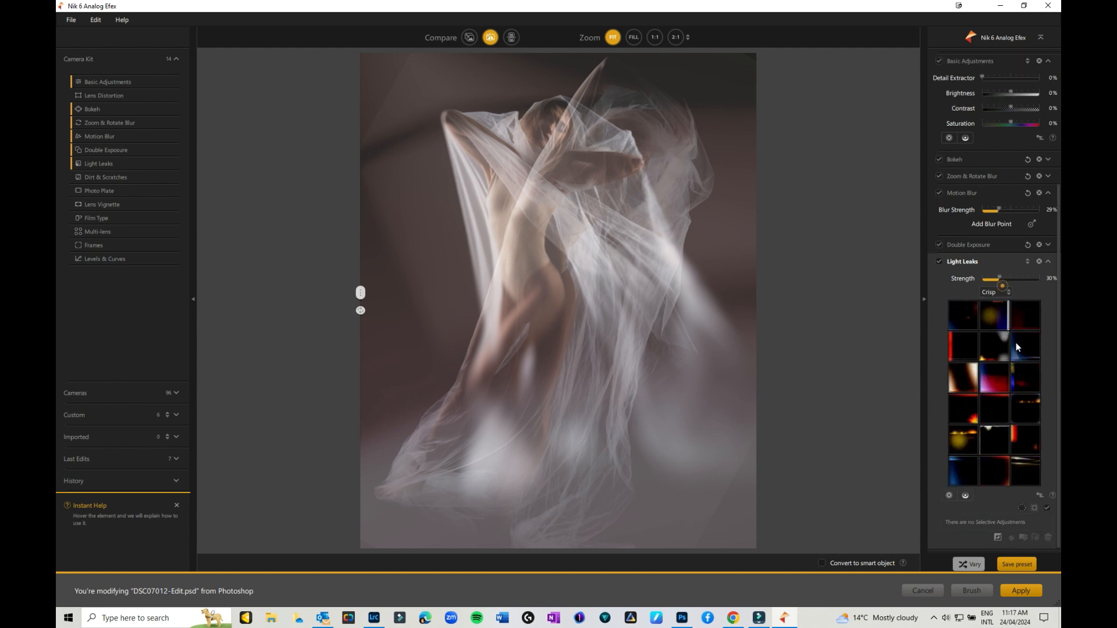
left_click(995, 440)
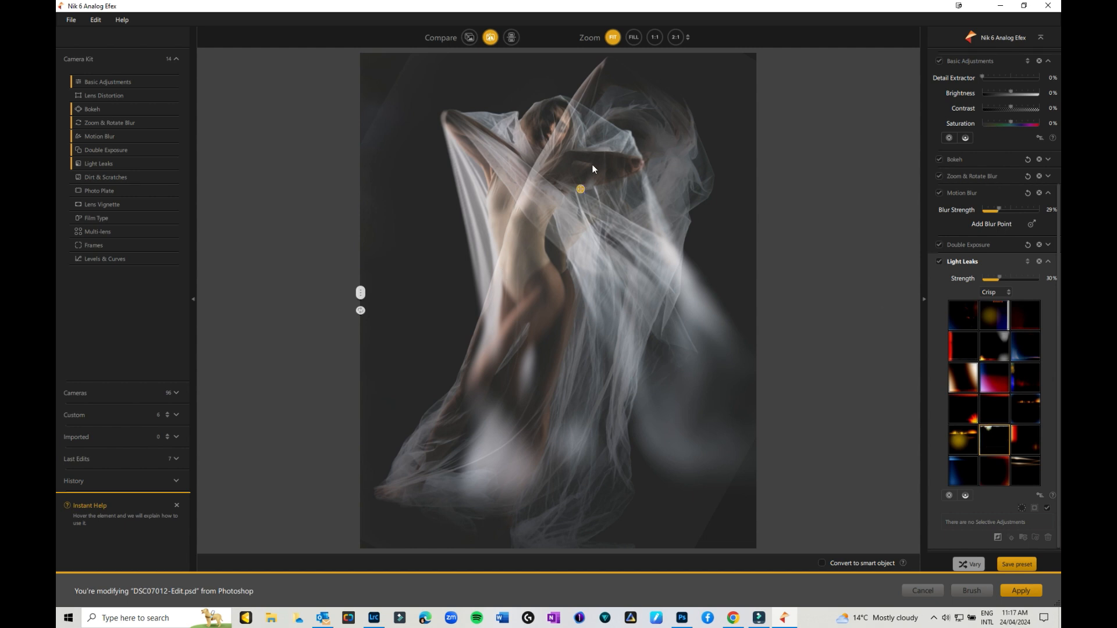
left_click_drag(580, 192, 577, 302)
left_click(1028, 379)
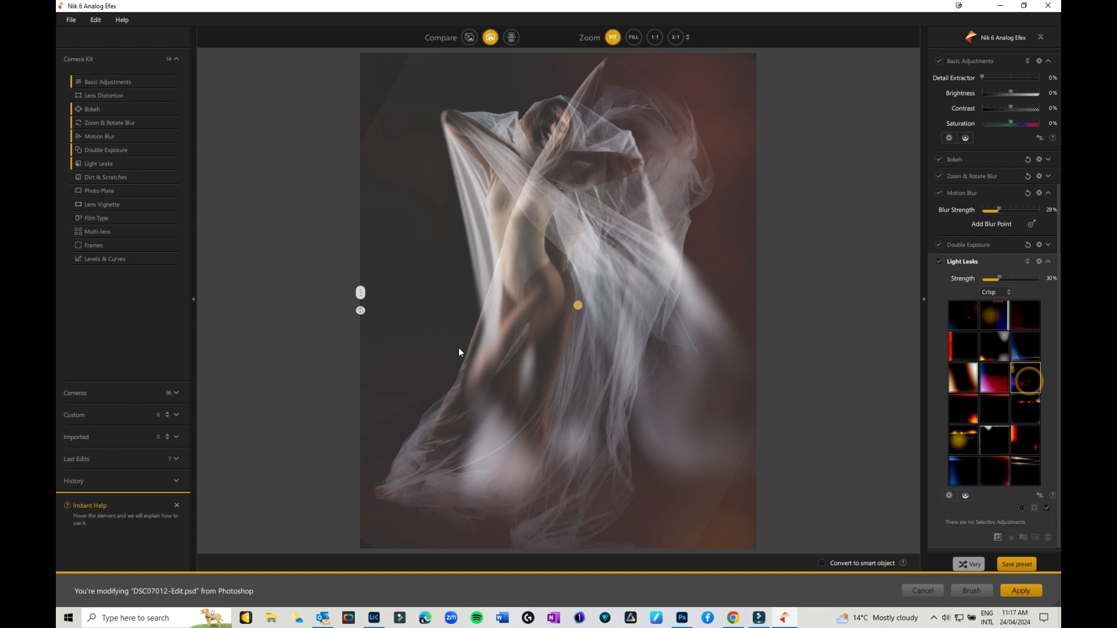
Step: Switch the light leaks to Dynamic, apply leak 48, and shift its centre slightly towards the middle of the picture
left_click(1006, 293)
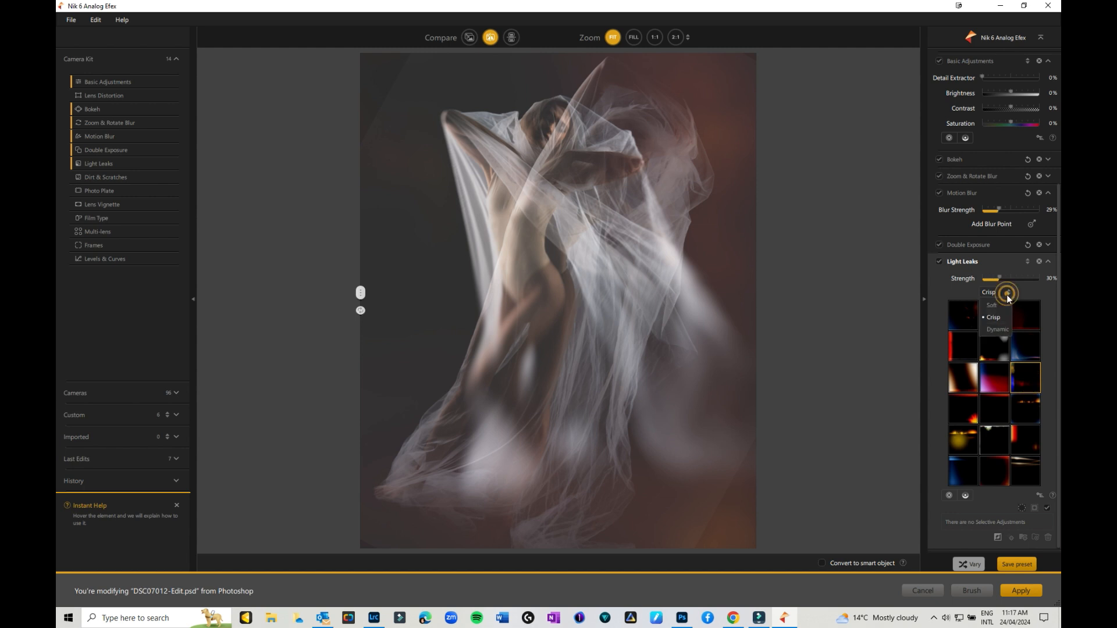
left_click(997, 329)
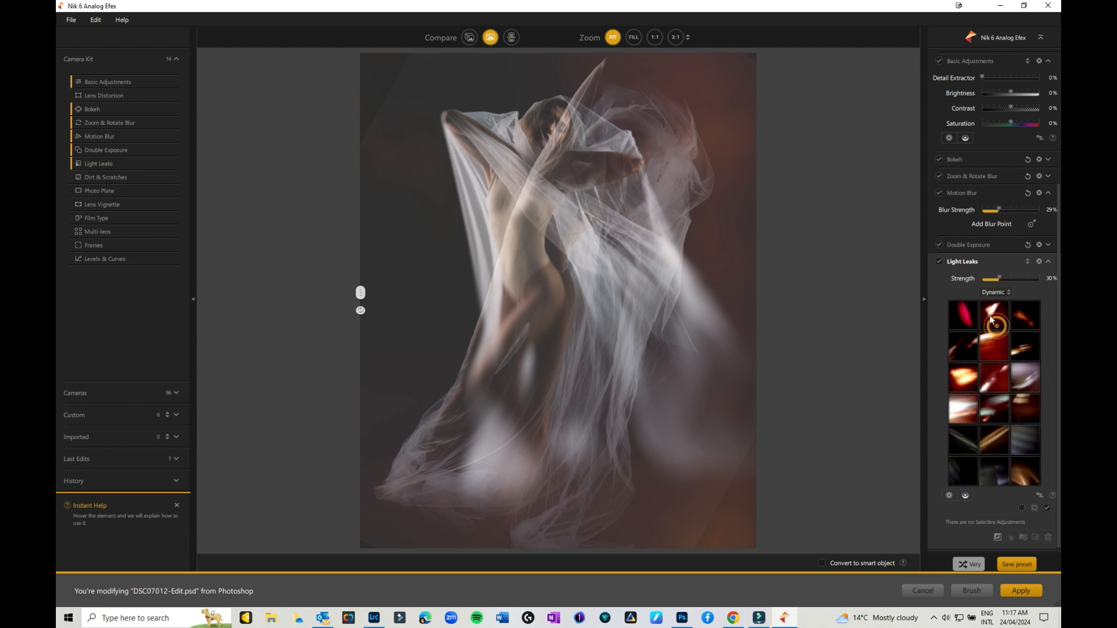
left_click(968, 416)
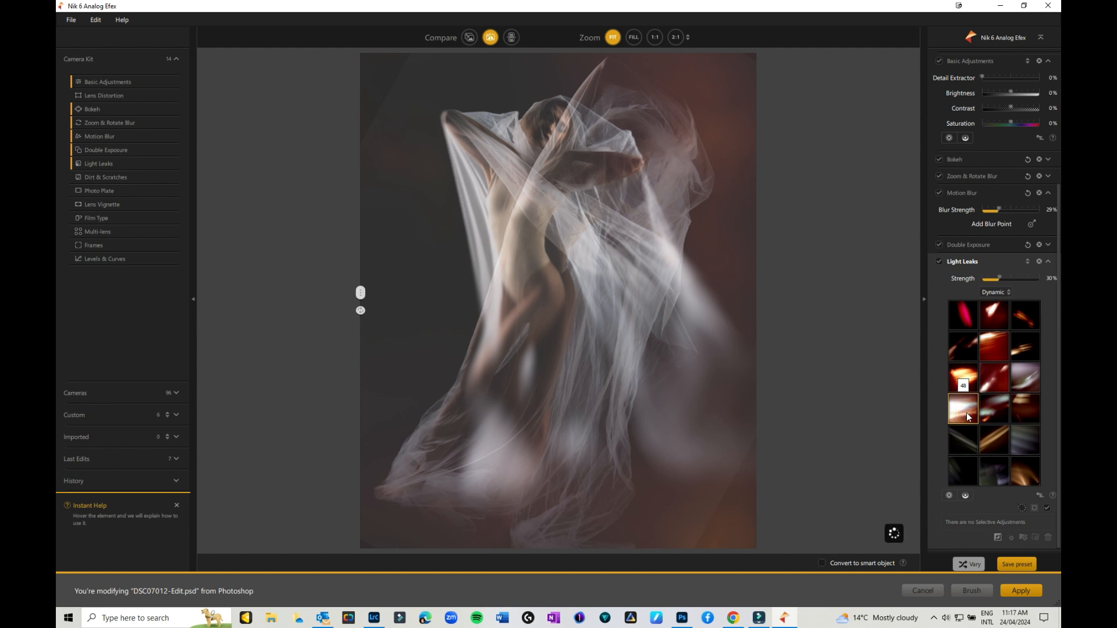
mouse_move(575, 304)
left_mouse_down()
mouse_move(527, 280)
mouse_move(501, 290)
mouse_move(521, 349)
mouse_move(566, 302)
left_mouse_up()
Step: Compare Dynamic leaks 45 and 48 at 78% strength, and apply the pale violet leak at 44%
left_click(970, 382)
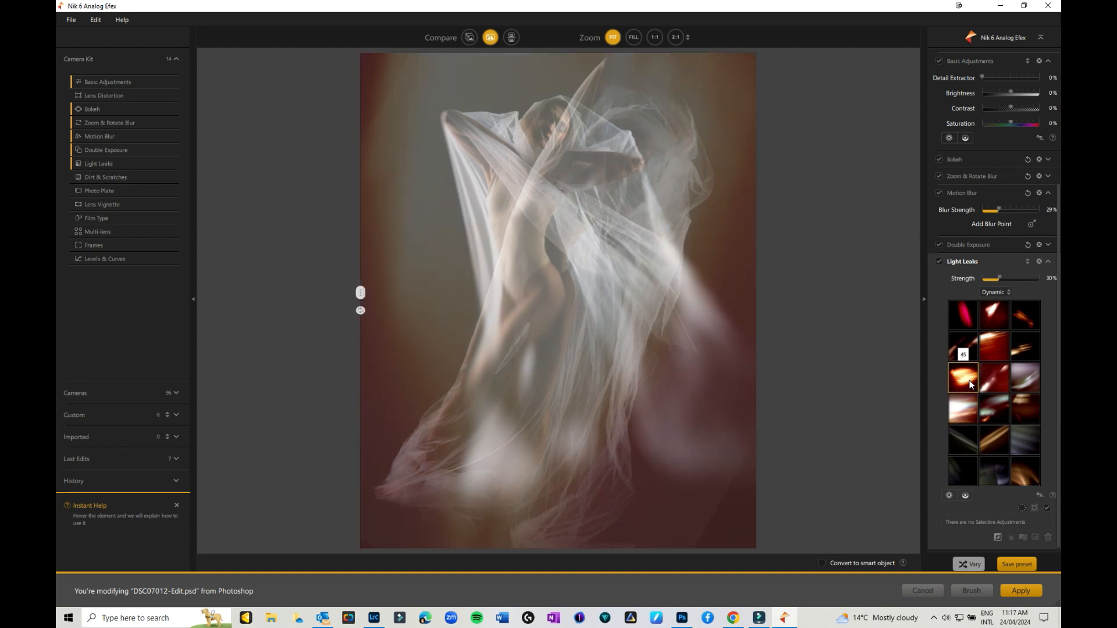
left_click_drag(1005, 280, 1029, 278)
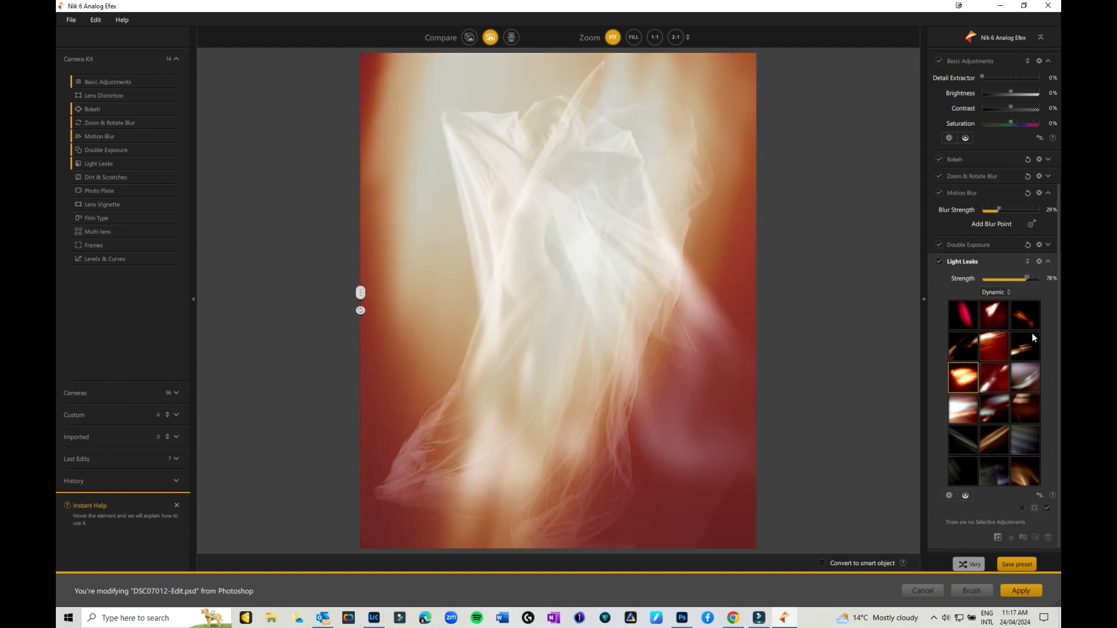
left_click(963, 409)
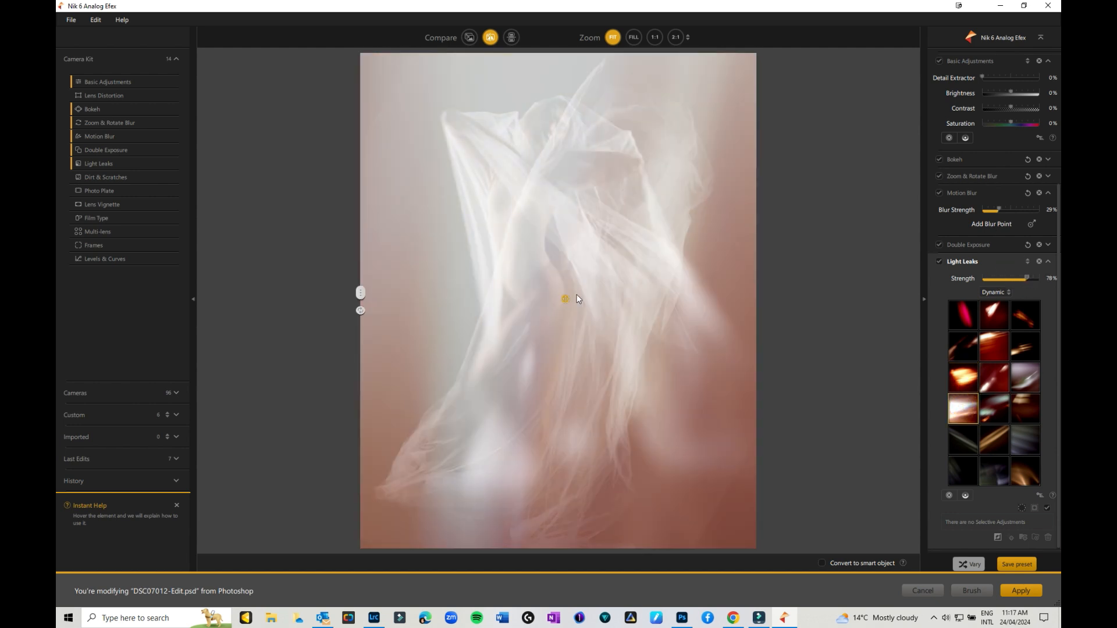
left_click(1032, 375)
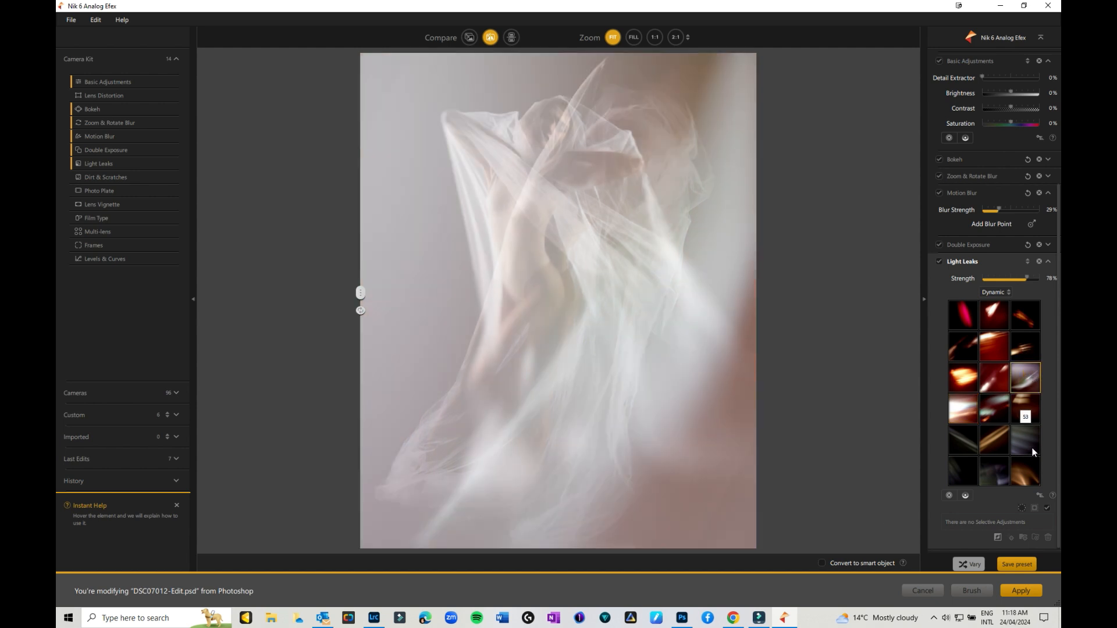
left_click_drag(1028, 278, 1008, 279)
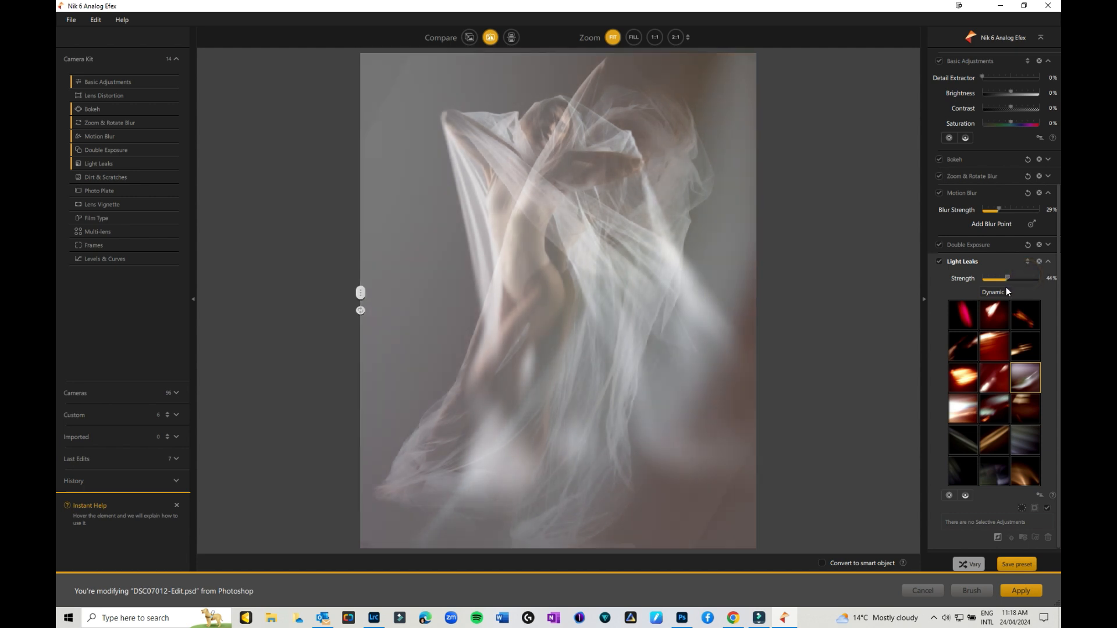
Step: Return the light leaks to the Soft set and apply the pink leak at 65% strength
left_click(990, 292)
left_click(990, 306)
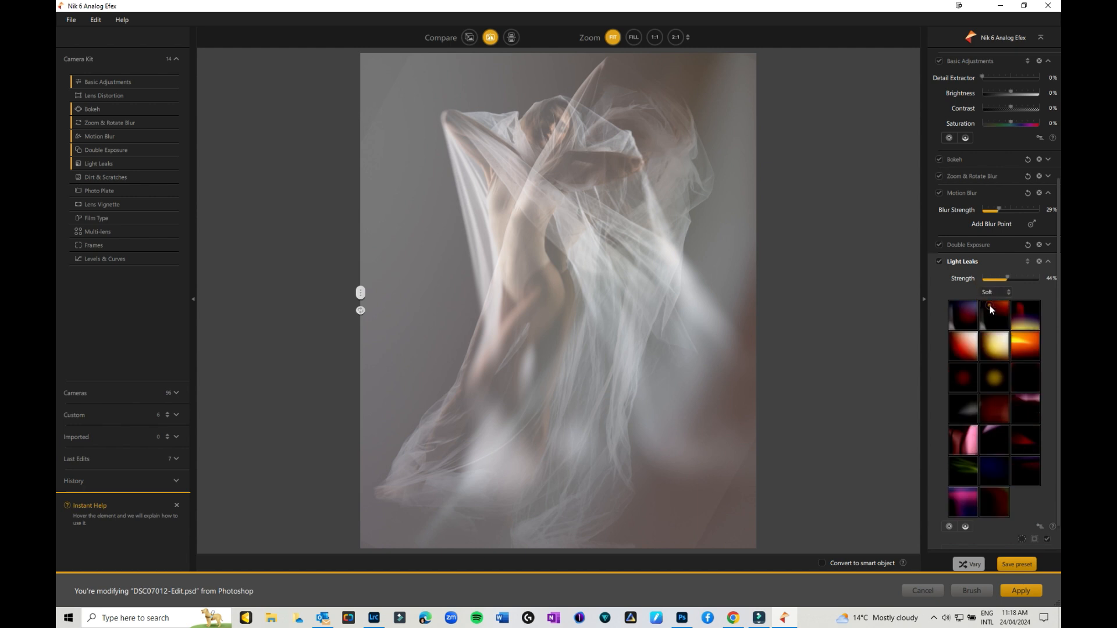
left_click(961, 441)
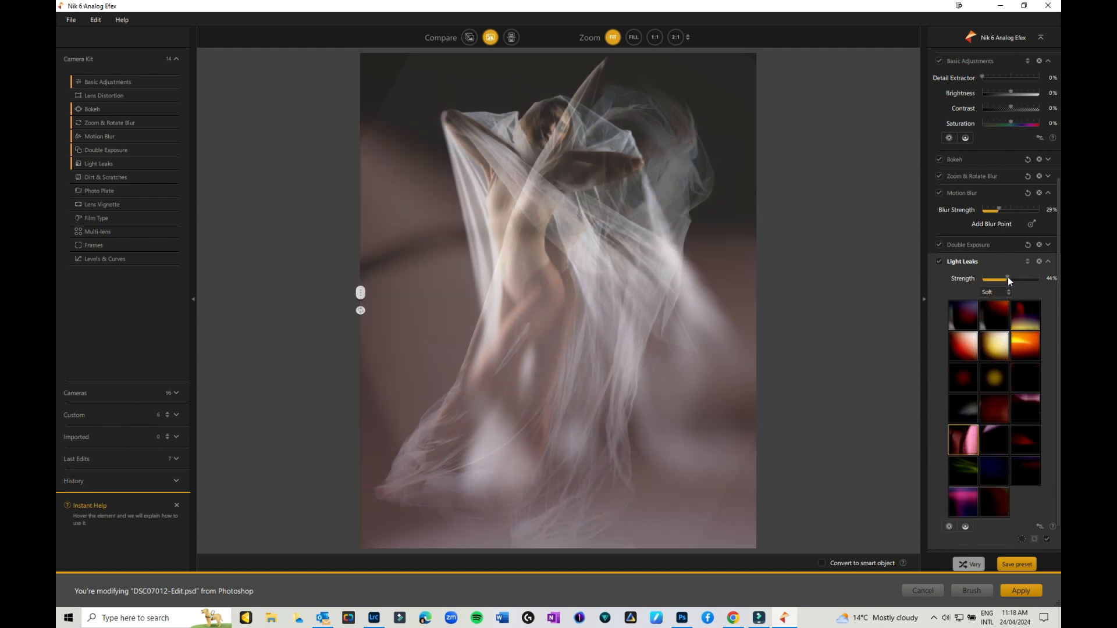
left_click_drag(1003, 280, 1021, 281)
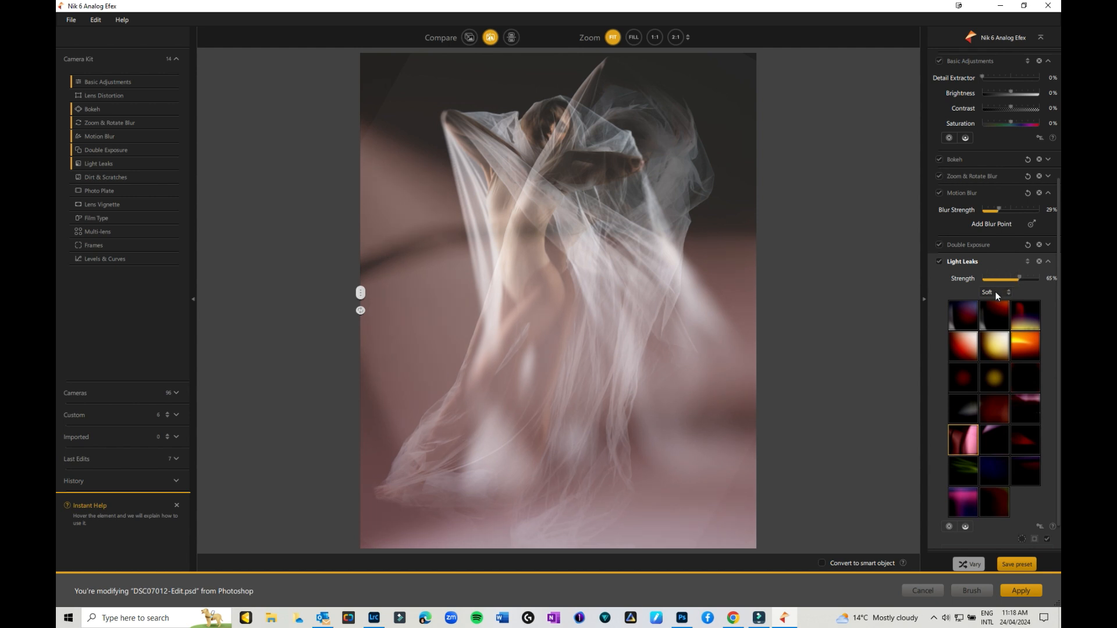
Step: Set the light leaks to Dynamic, compare several of them, and apply the pale violet leak at 49% strength
left_click(996, 292)
left_click(994, 330)
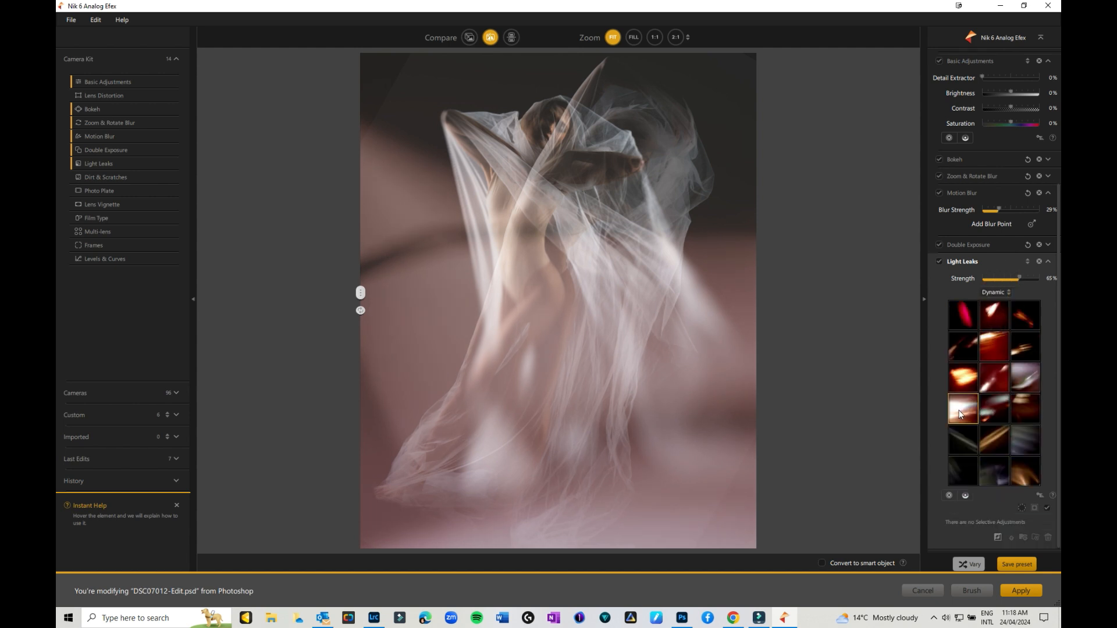
left_click(962, 411)
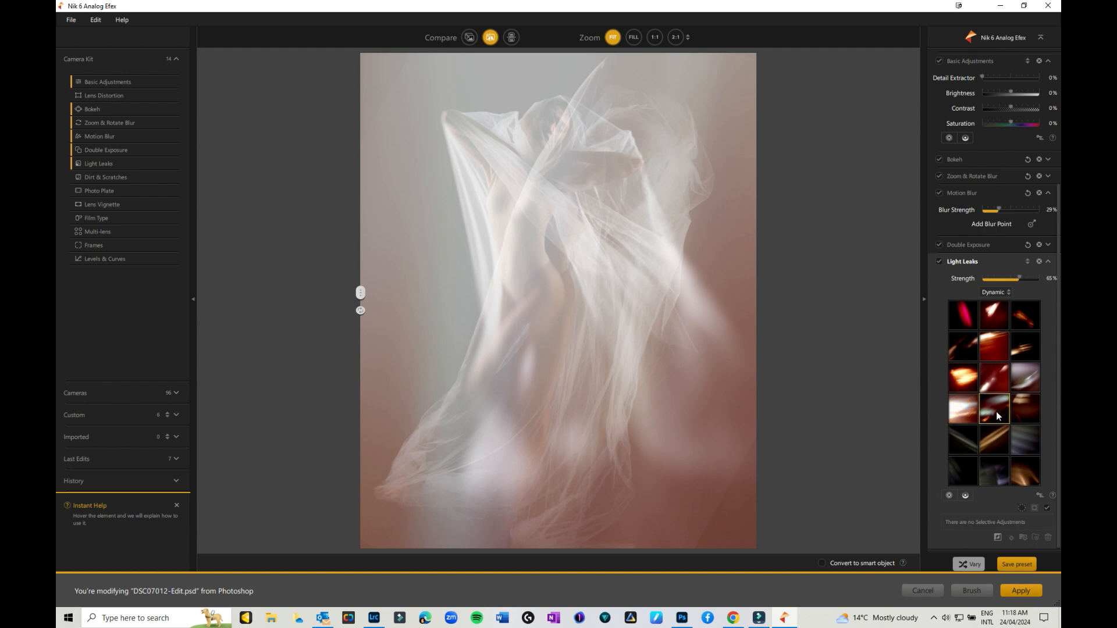
left_click(1022, 408)
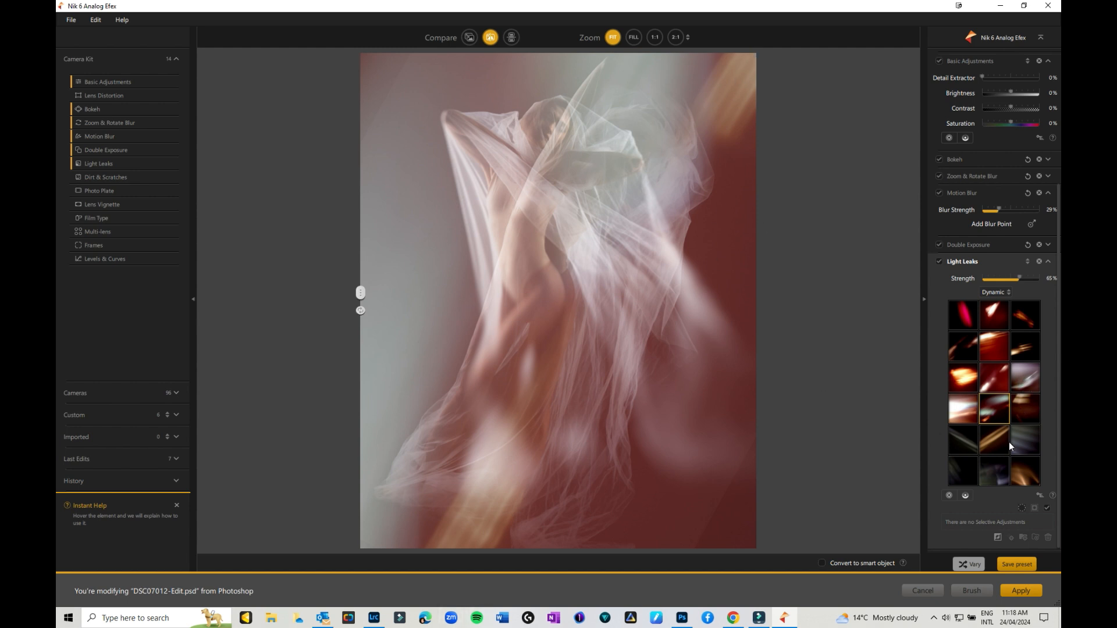
left_click(1036, 447)
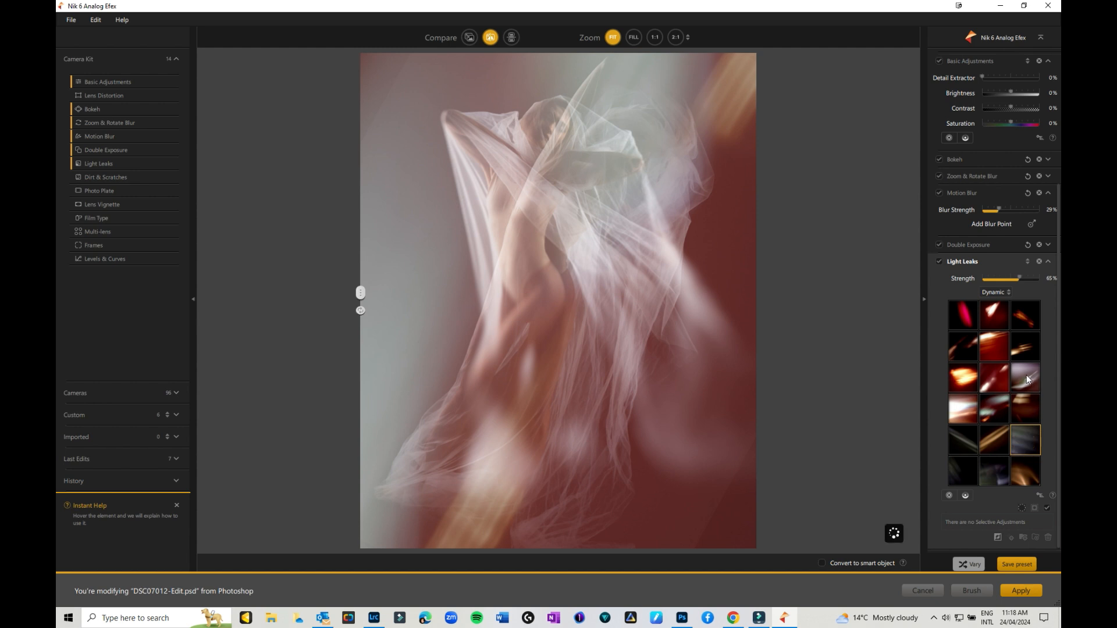
left_click(1027, 348)
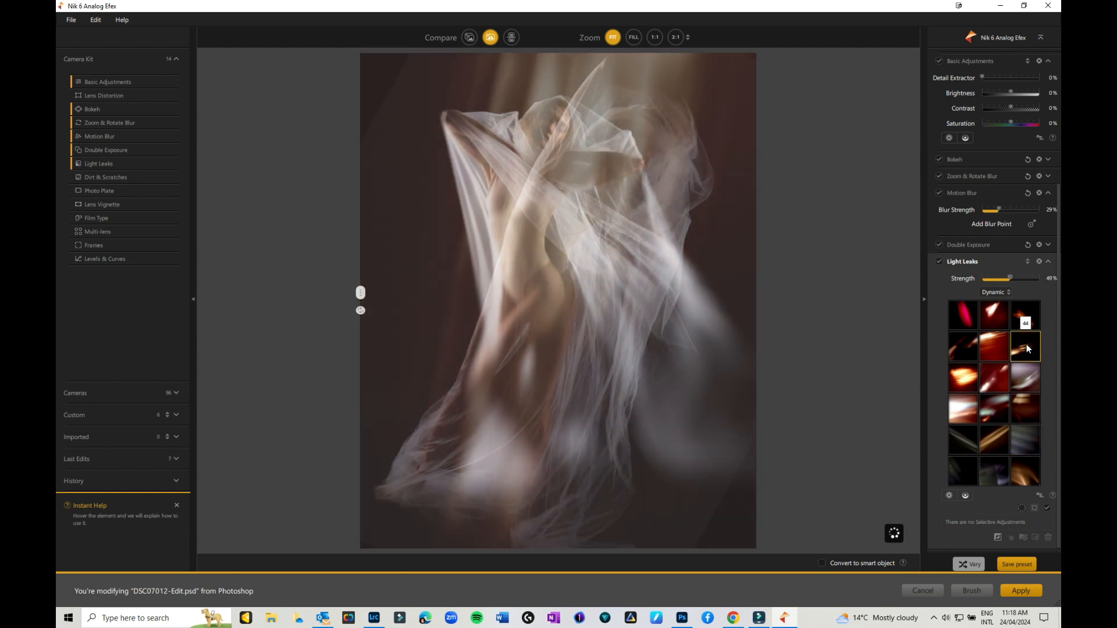
left_click(1024, 383)
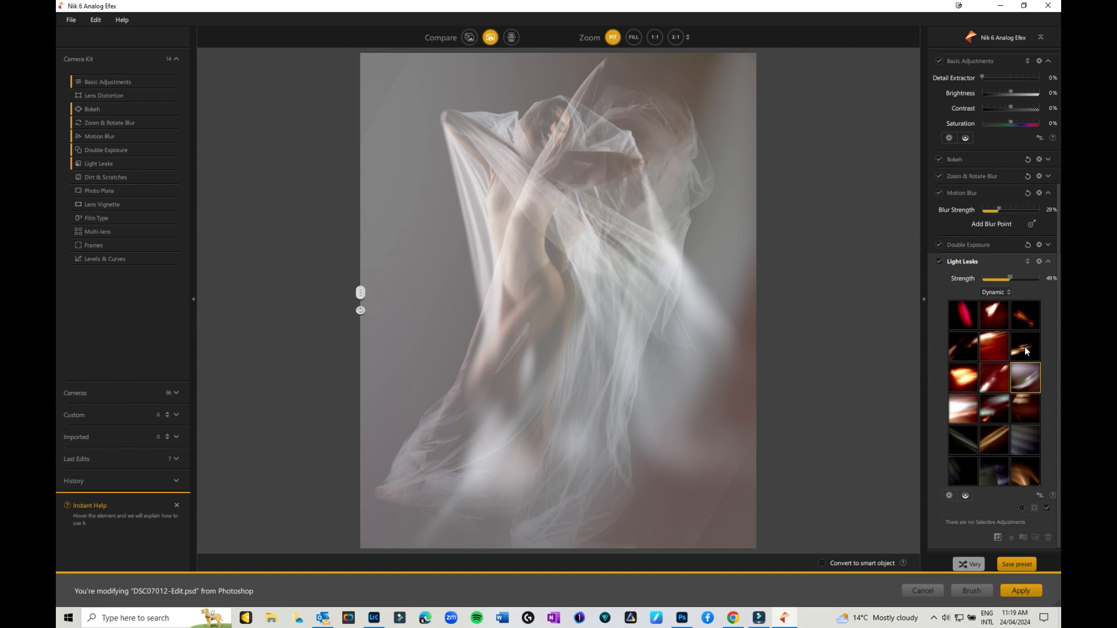
Step: Compare the dark red streaked Dynamic light leak with the bright white-and-brown one, and apply the white-and-brown leak at 49% strength
left_click(1003, 408)
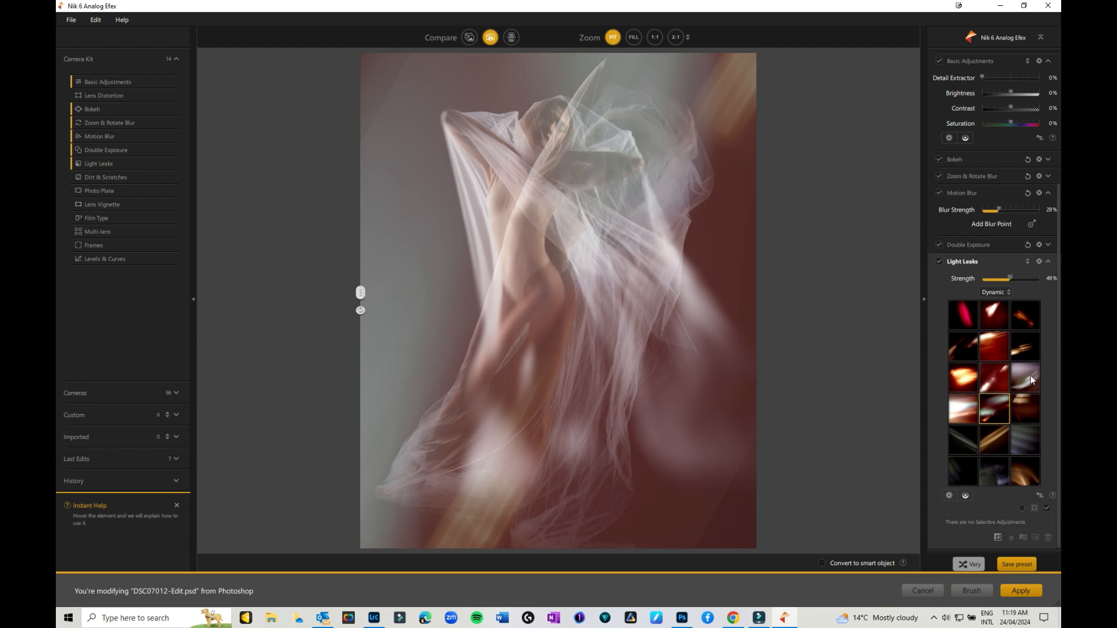
left_click(955, 410)
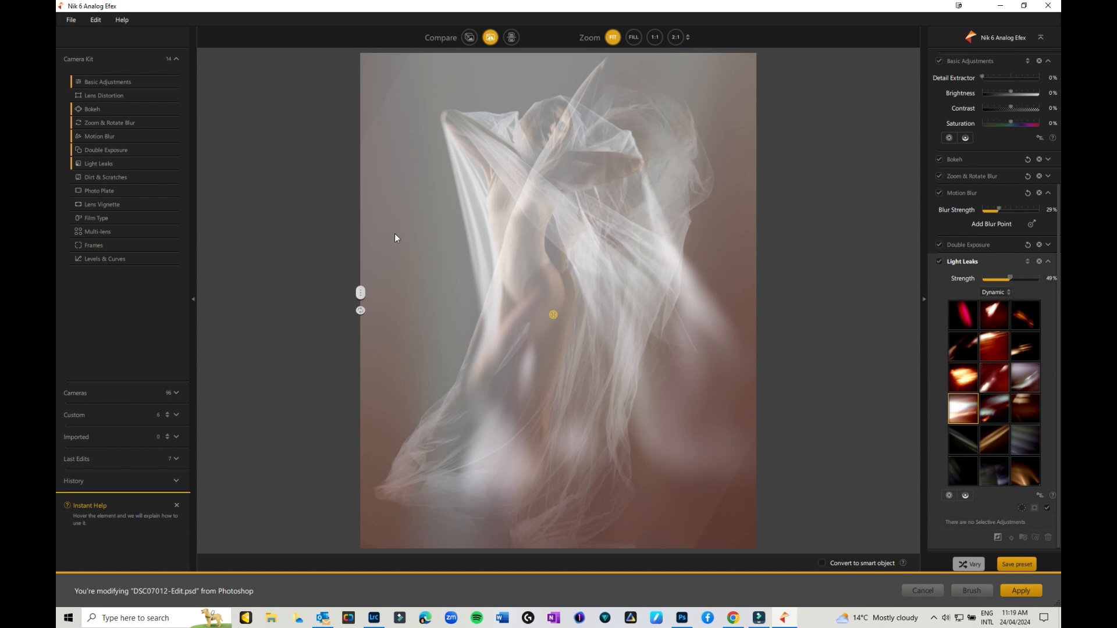
Step: Add the Dirt & Scratches effect and try two Dust and Fluff textures at 100% strength, including texture 14
left_click(71, 179)
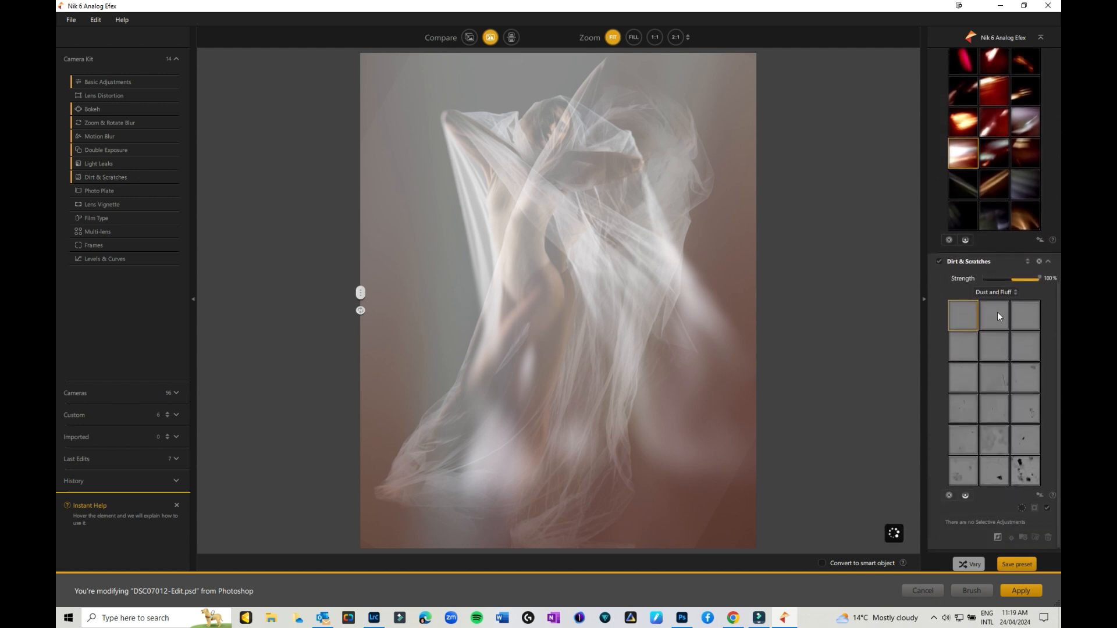
left_click(997, 314)
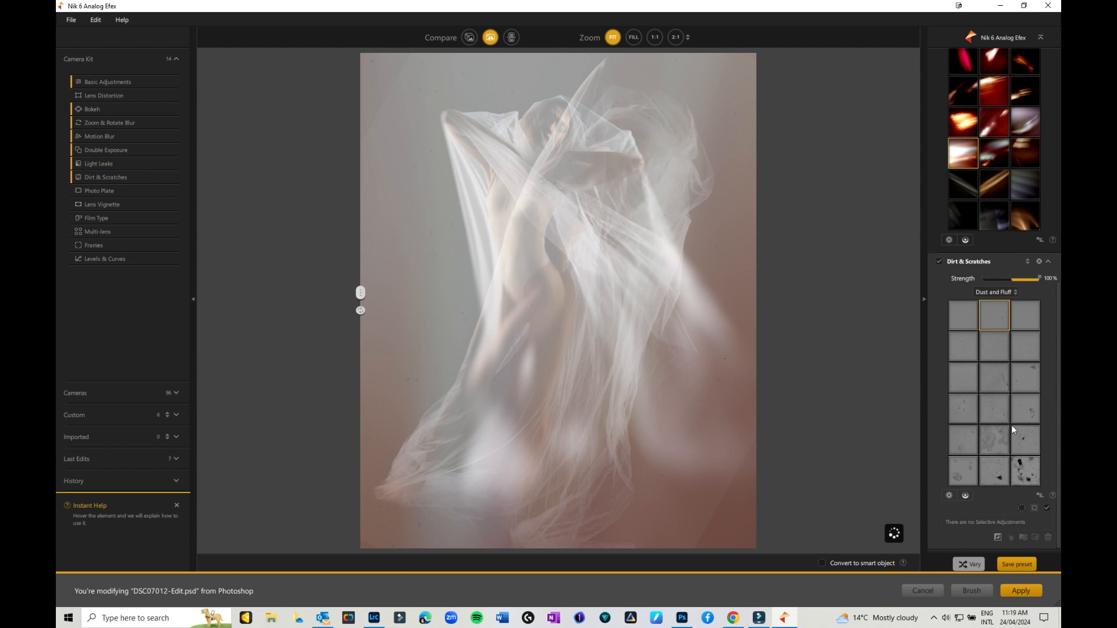
left_click(996, 444)
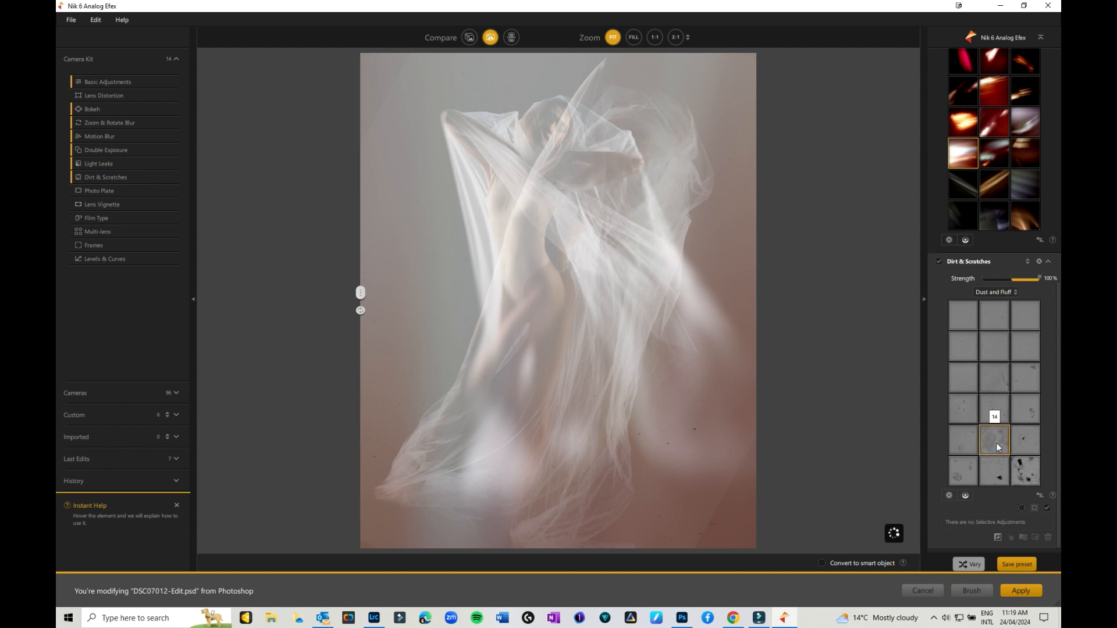
Step: Try a stained texture and a heavily scratched one from the Scratches set at 100%, and remove Dirt & Scratches from the effects
left_click(994, 292)
left_click(993, 318)
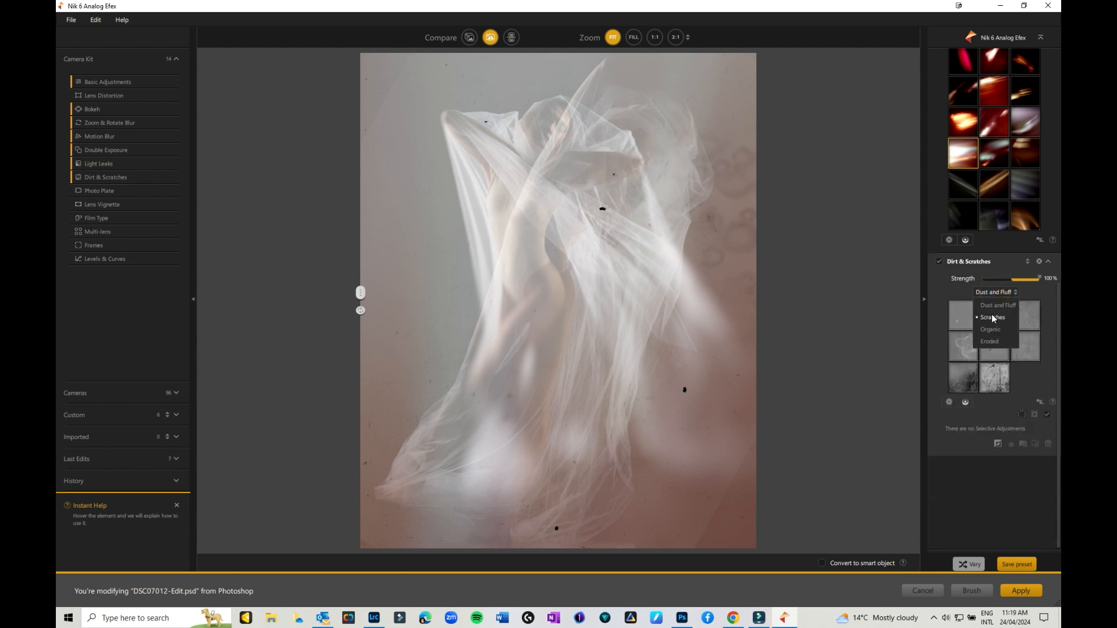
left_click(993, 318)
left_click(957, 446)
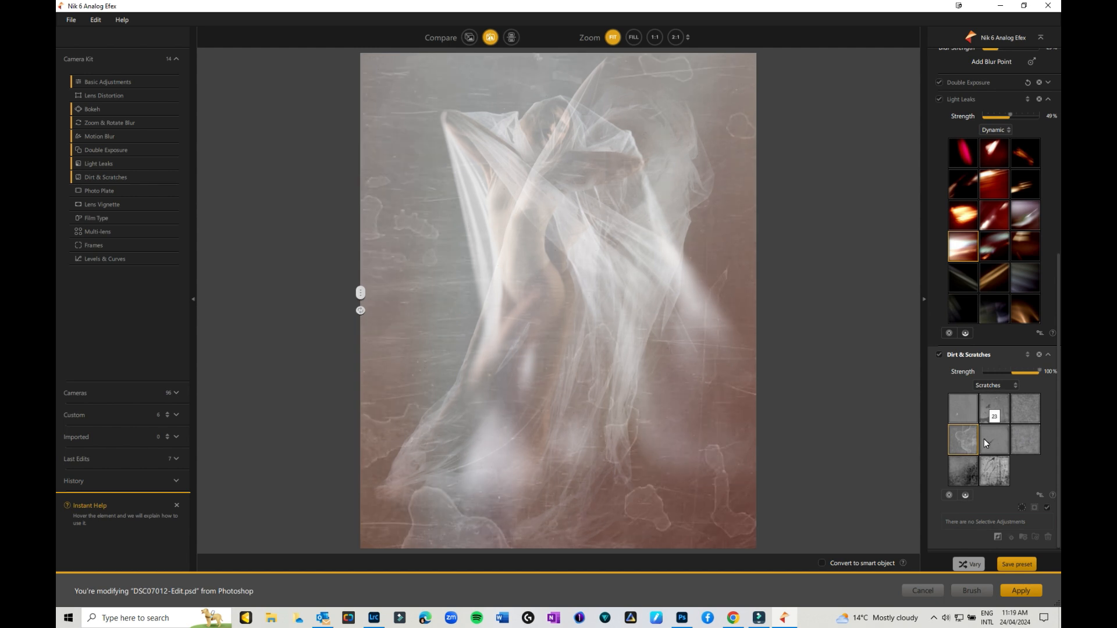
left_click(998, 465)
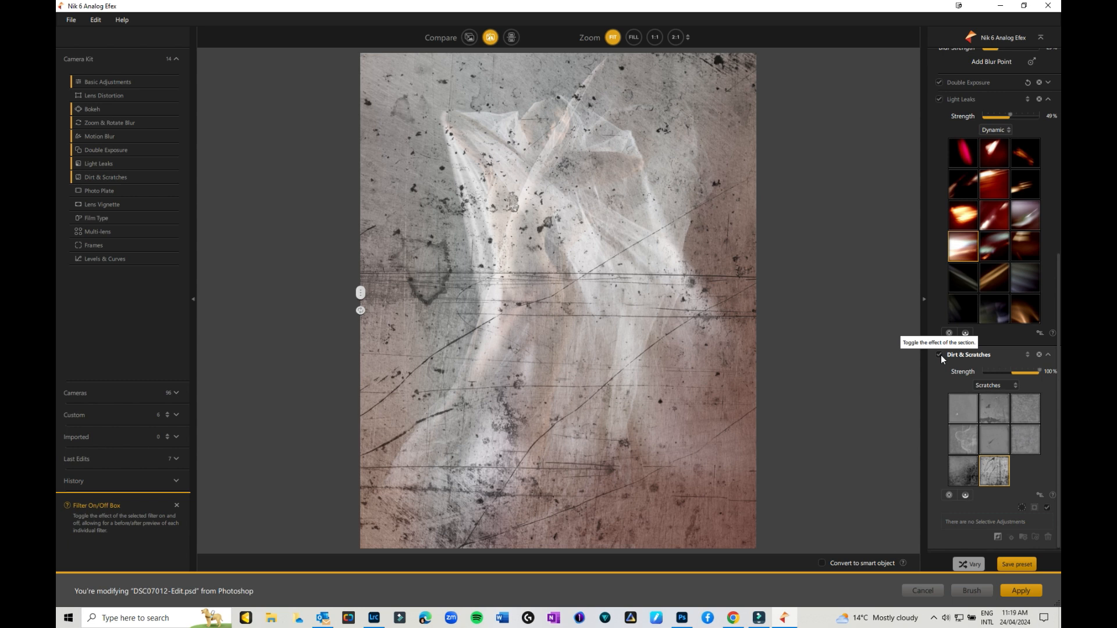
left_click(940, 355)
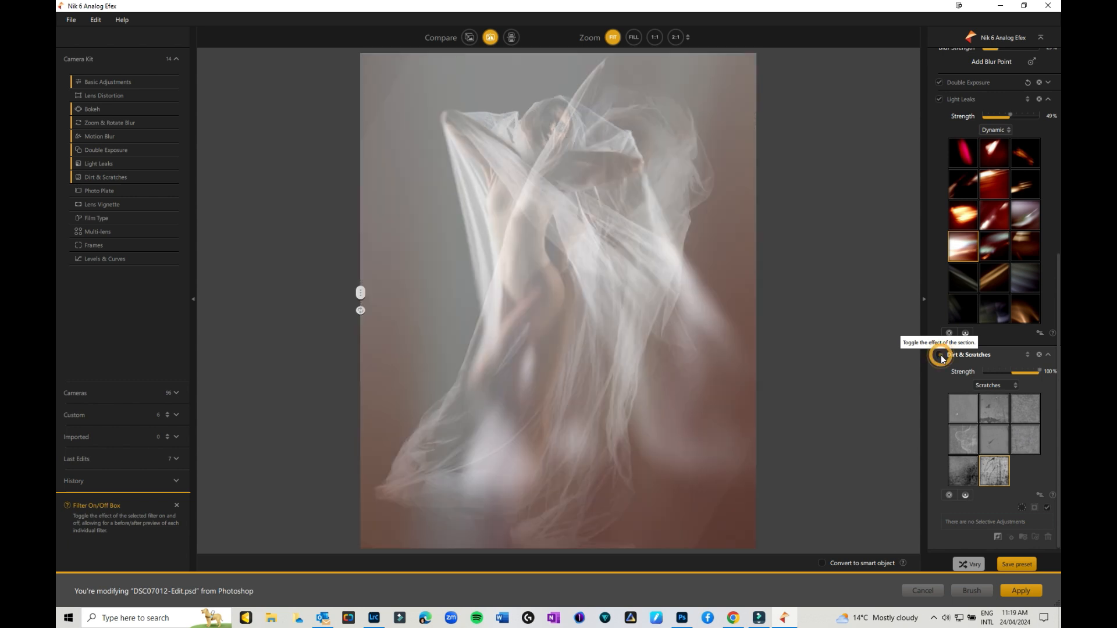
left_click(72, 178)
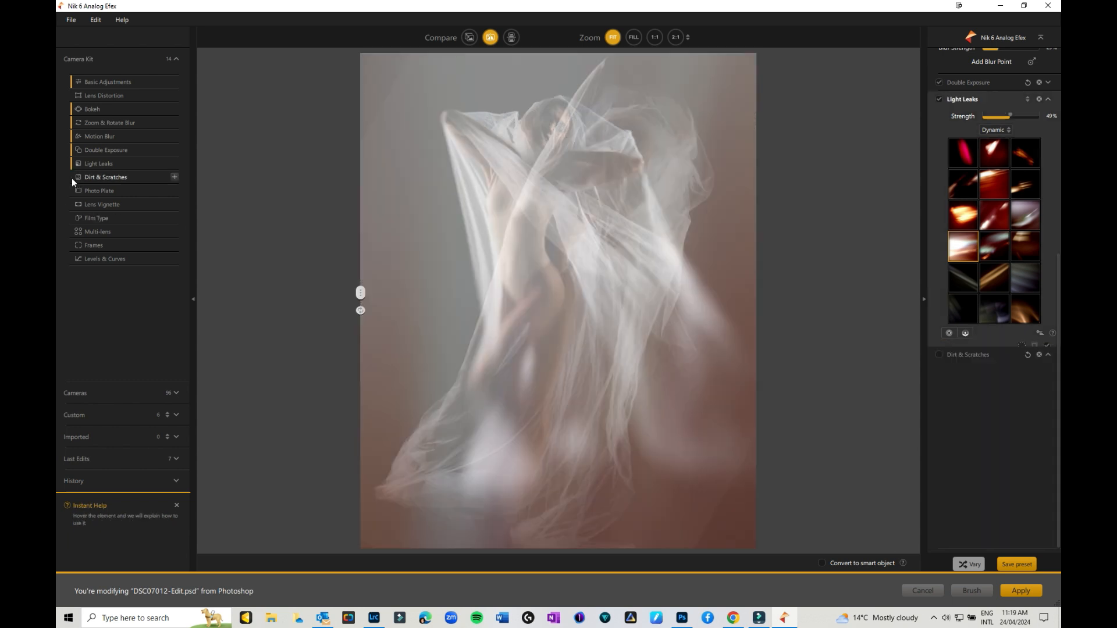
Step: Add the Photo Plate effect and try Streaked plate 6 and the middle Concrete plate at 100% strength
left_click(124, 191)
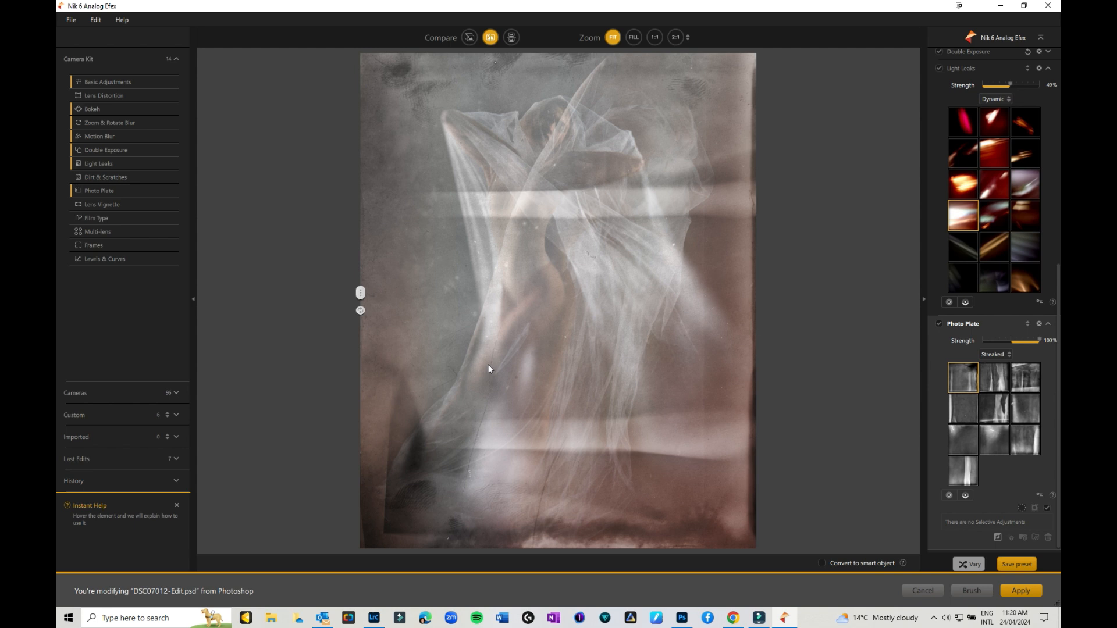
left_click(1026, 405)
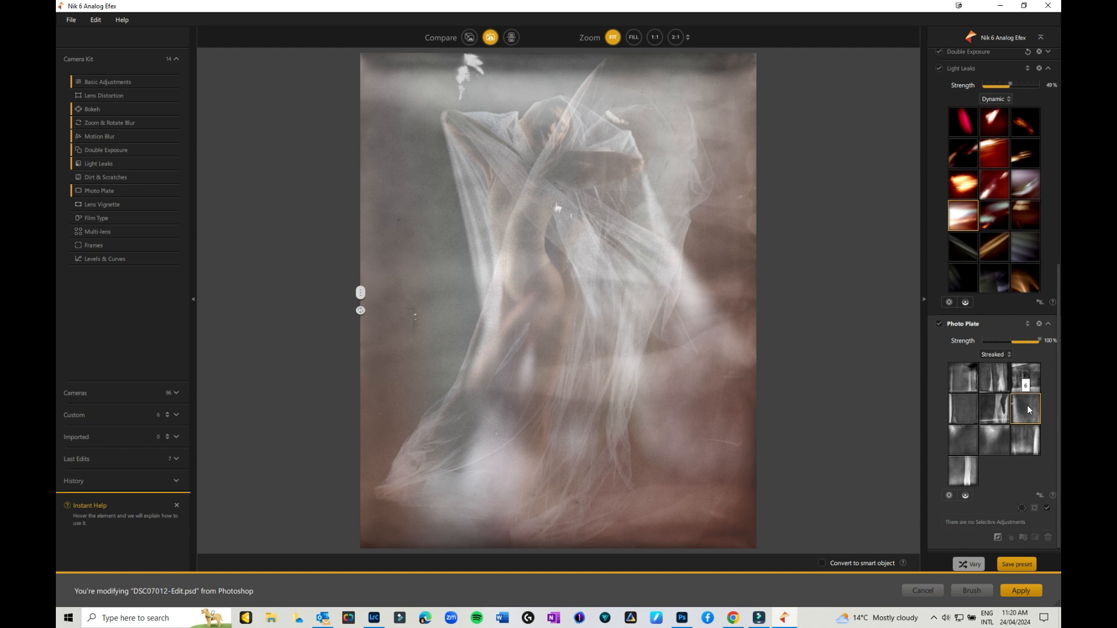
left_click(1007, 356)
left_click(993, 392)
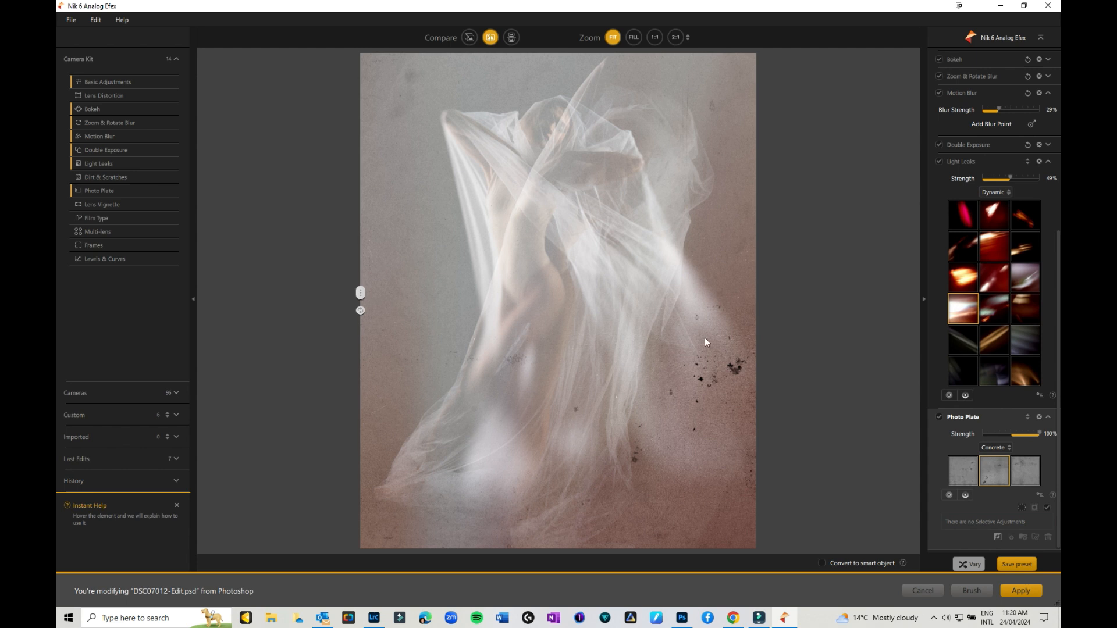
Step: Switch the photo plate to the Corroded set and try plate 11 at 100% strength
left_click(994, 448)
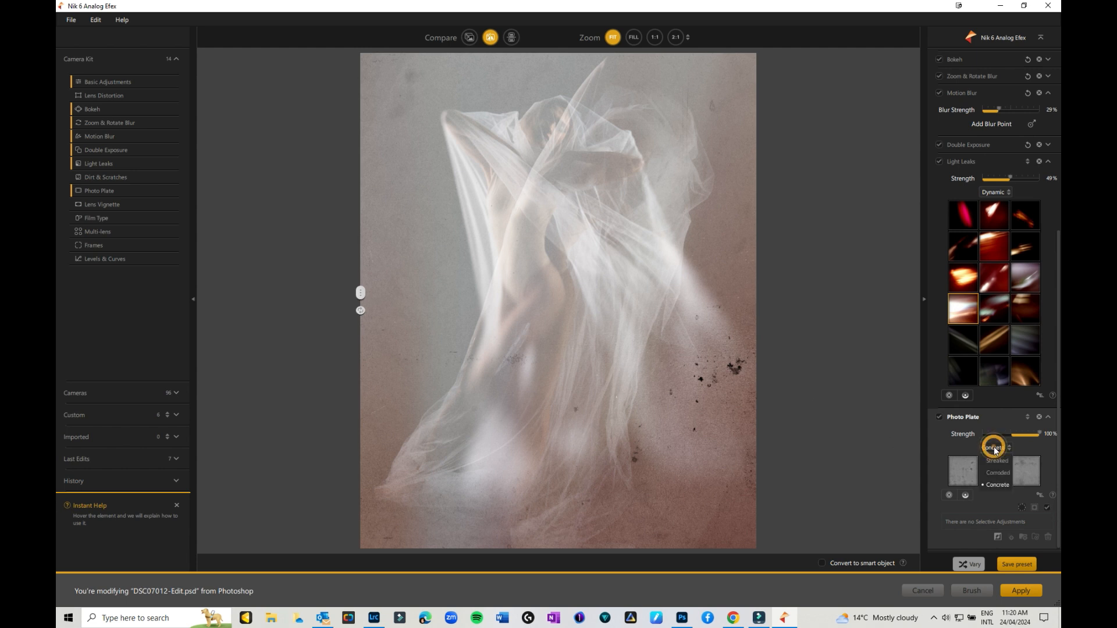
left_click(992, 474)
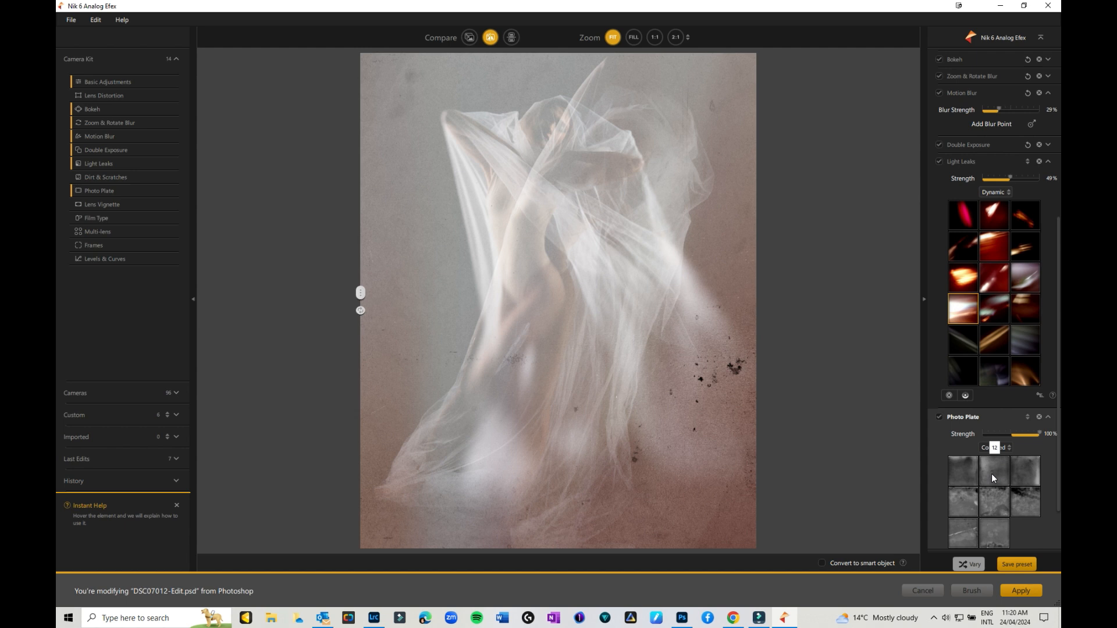
left_click(961, 471)
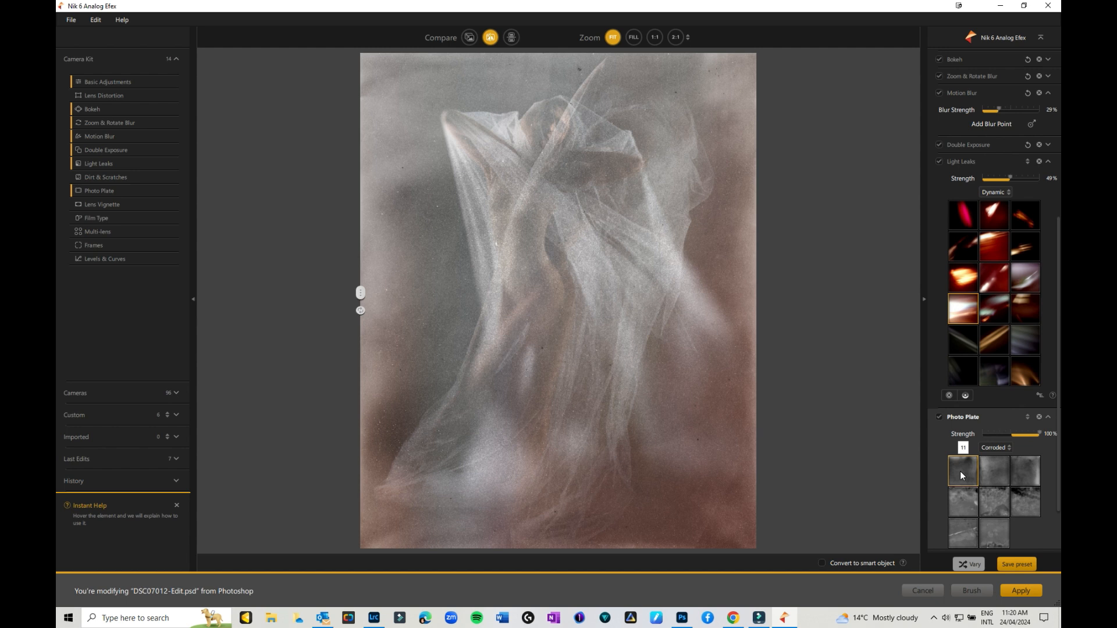
Step: Return the photo plate to the Streaked set, compare several plates, and apply plate 3 at 61% strength
left_click(1010, 447)
left_click(999, 461)
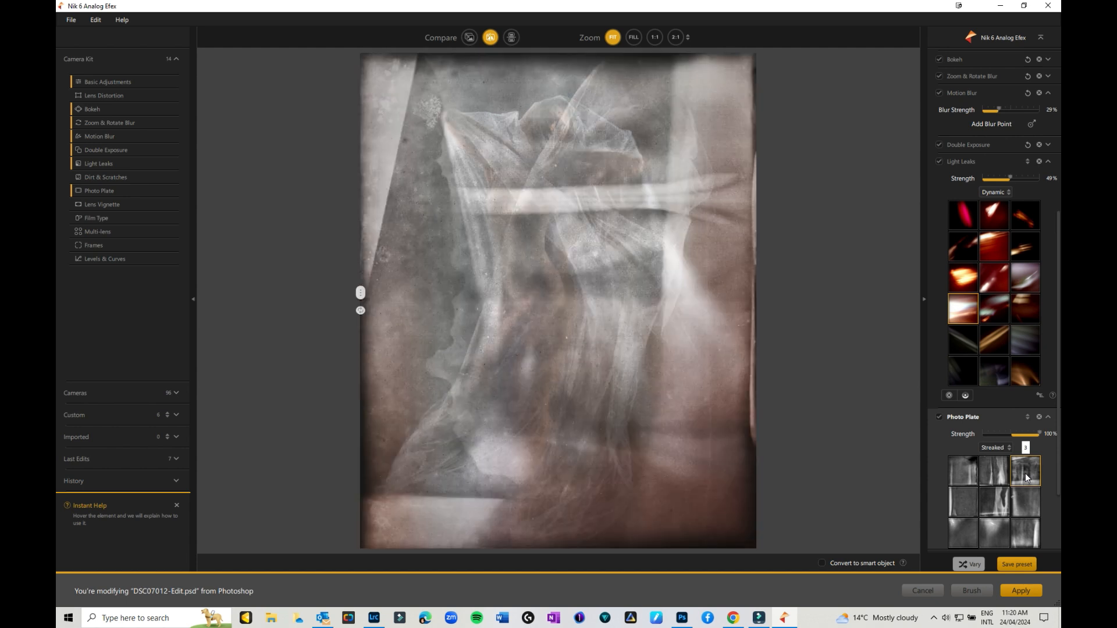
scroll(1003, 523, "down", 3)
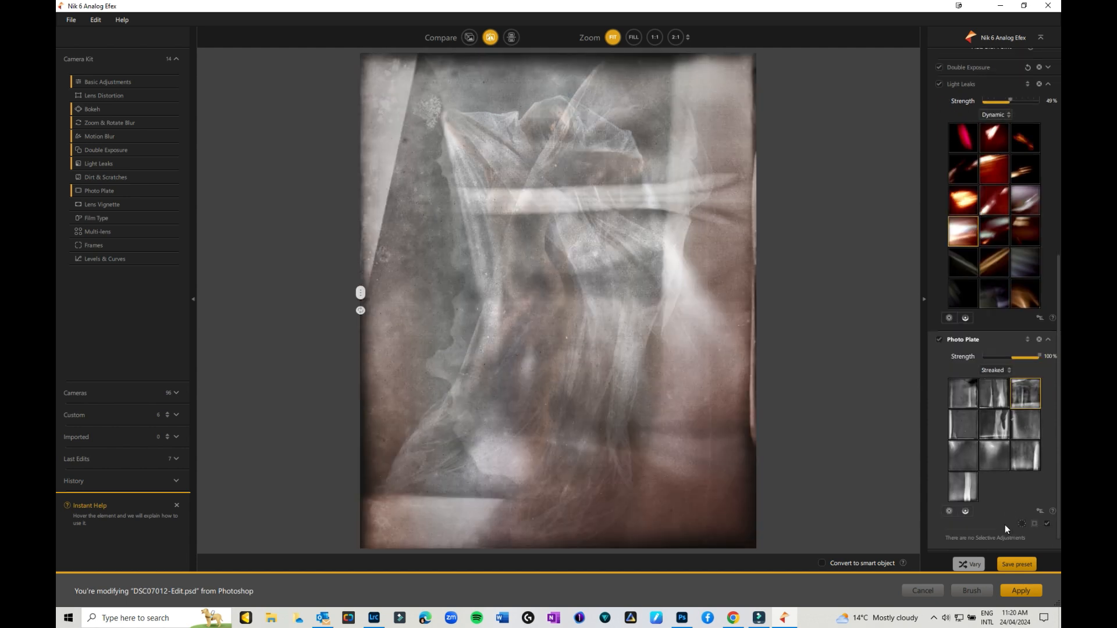
left_click(991, 442)
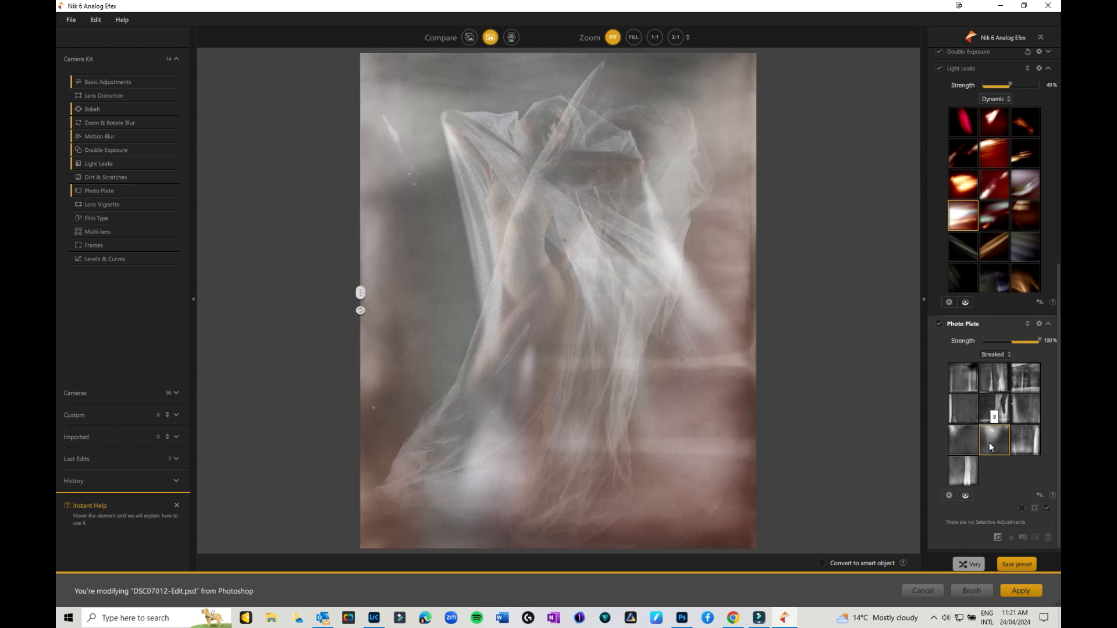
left_click(966, 410)
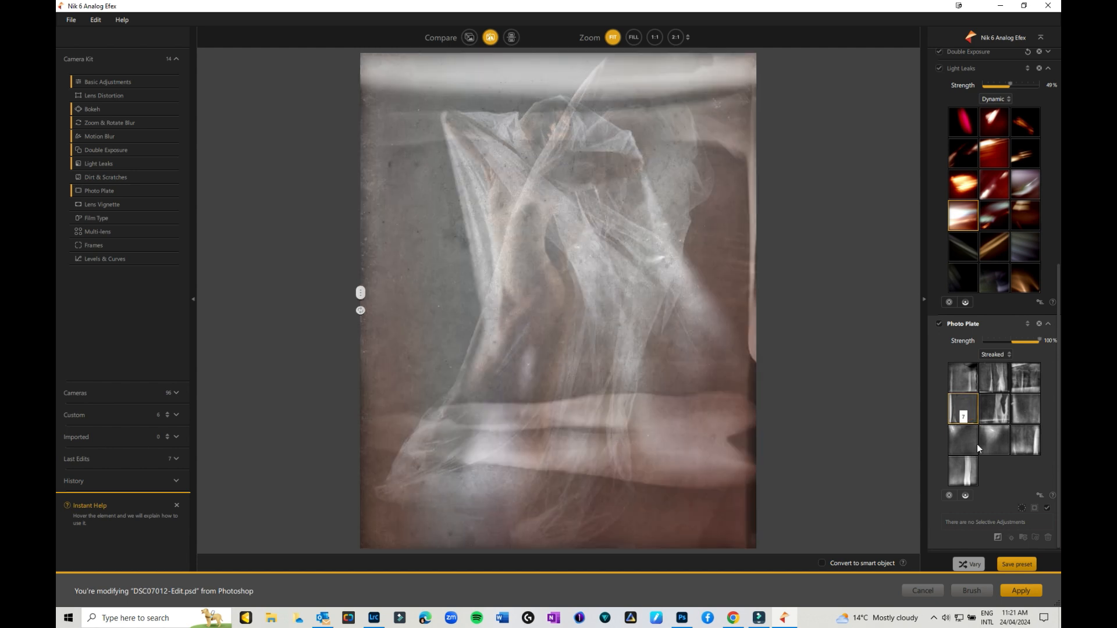
left_click(1029, 377)
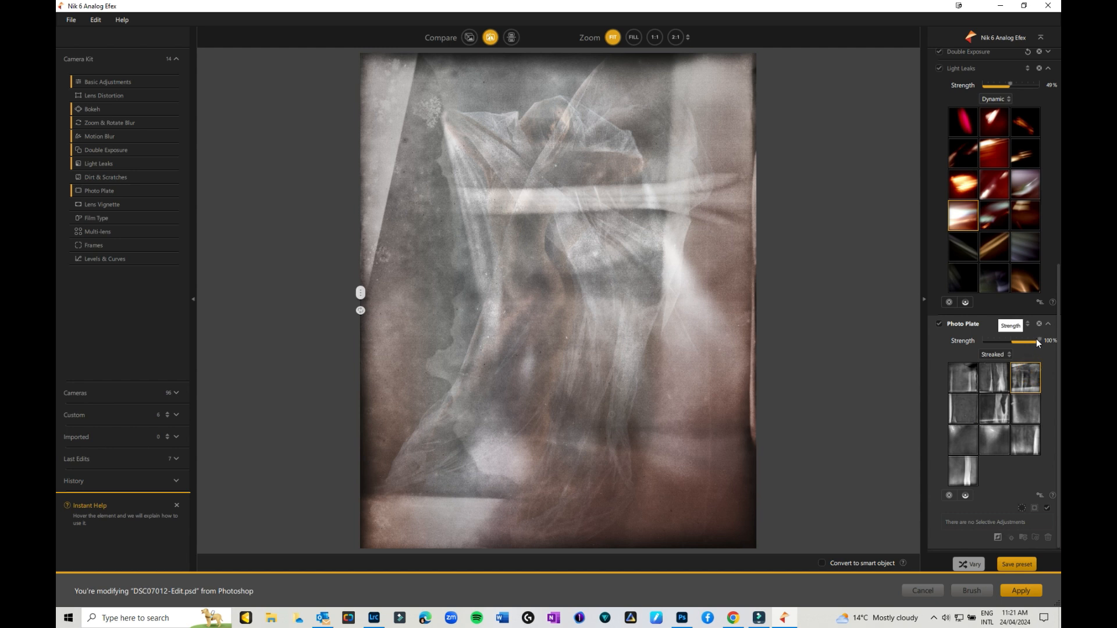
left_click_drag(1037, 342, 1017, 342)
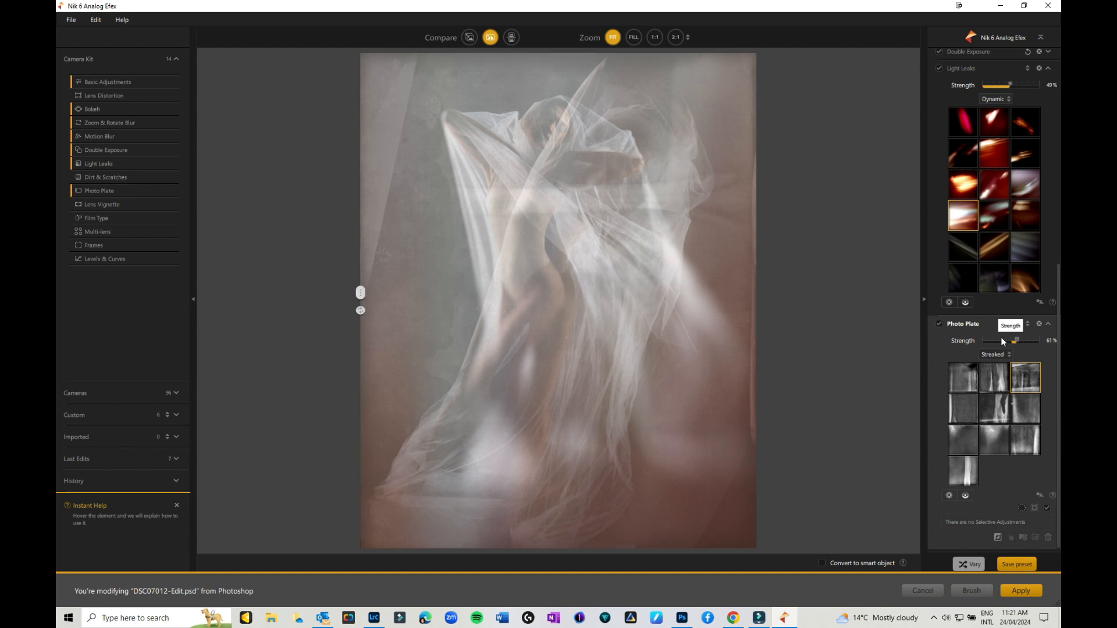
Step: Place a single Photo Plate control point on the figure's upper torso and enlarge its area to cover the upper body
left_click(950, 497)
left_click(546, 272)
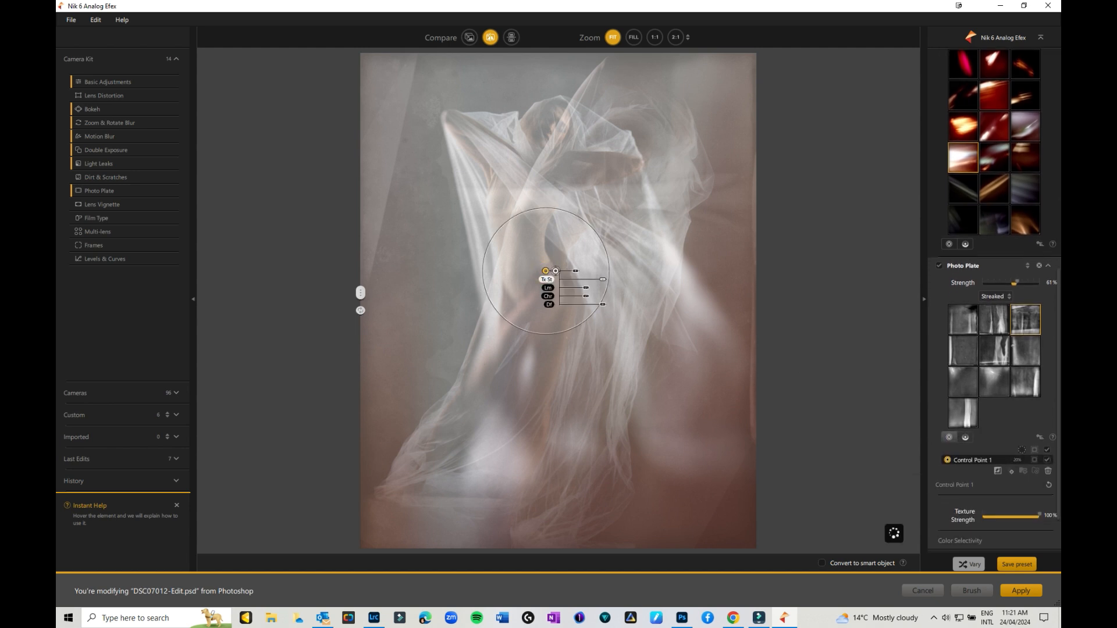
left_click(576, 272)
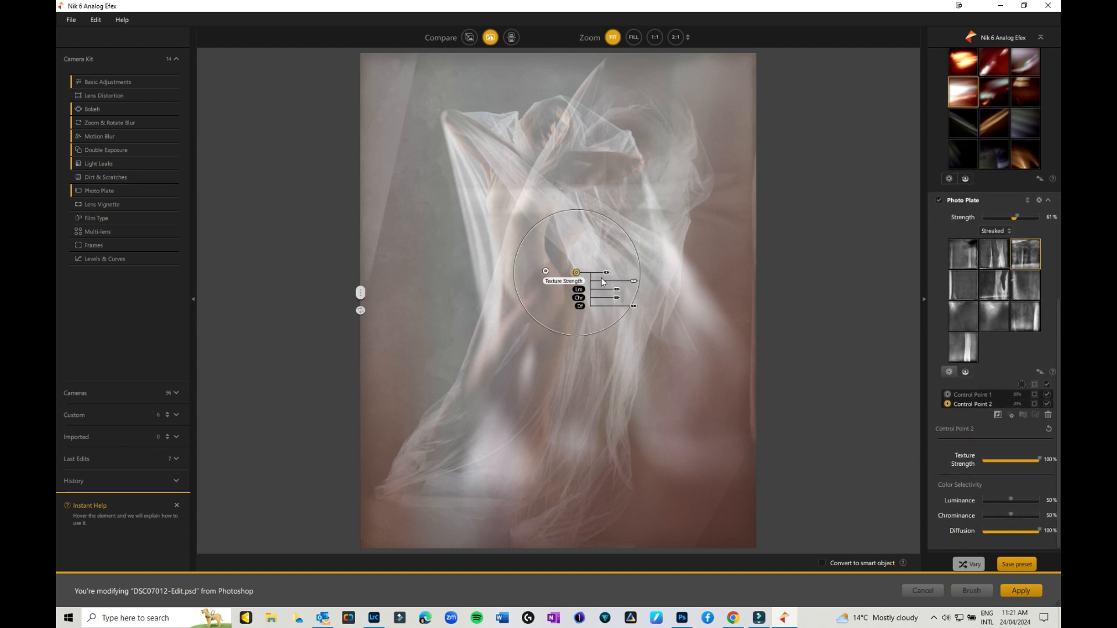
key("Delete")
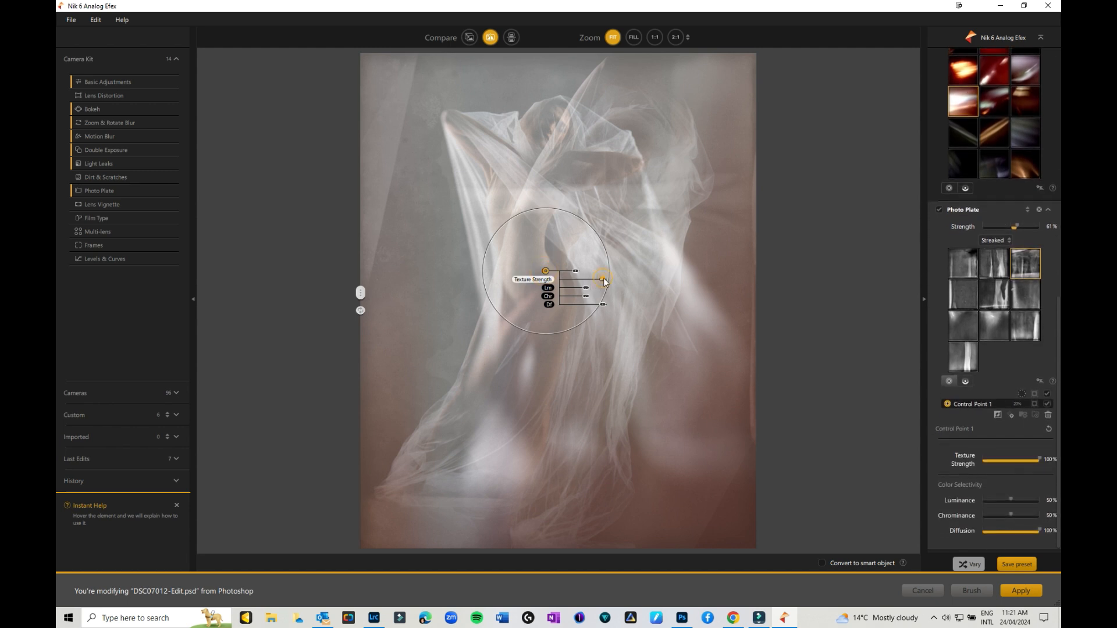
left_click_drag(603, 278, 585, 271)
left_click_drag(545, 272, 558, 228)
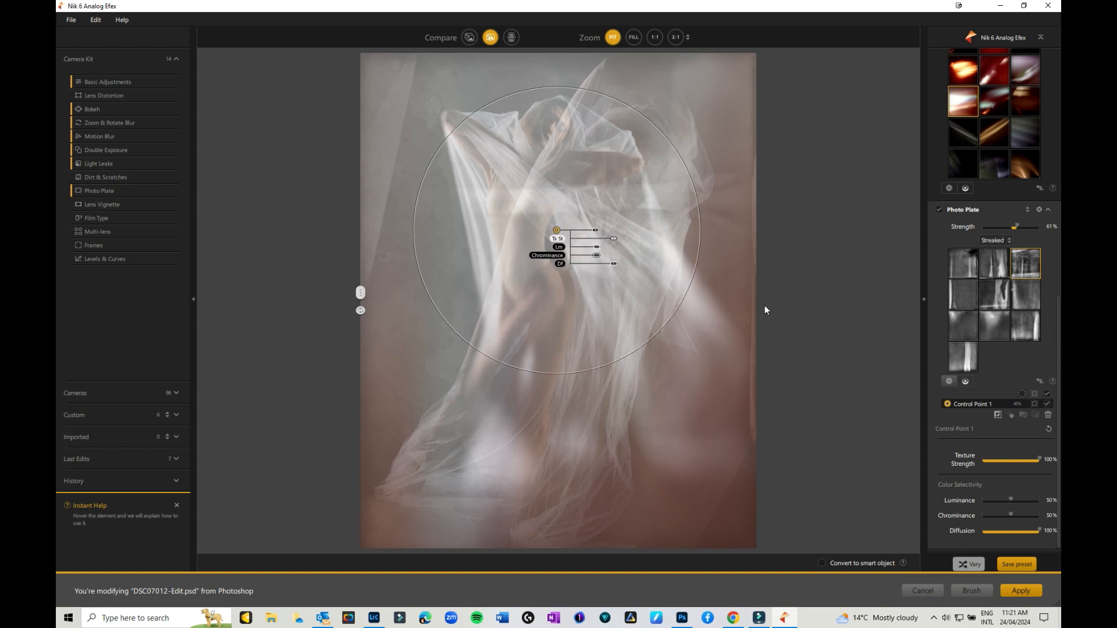
Step: Set the Photo Plate control point's diffusion to 58% and its texture strength to 83%
left_click_drag(1040, 530, 1028, 531)
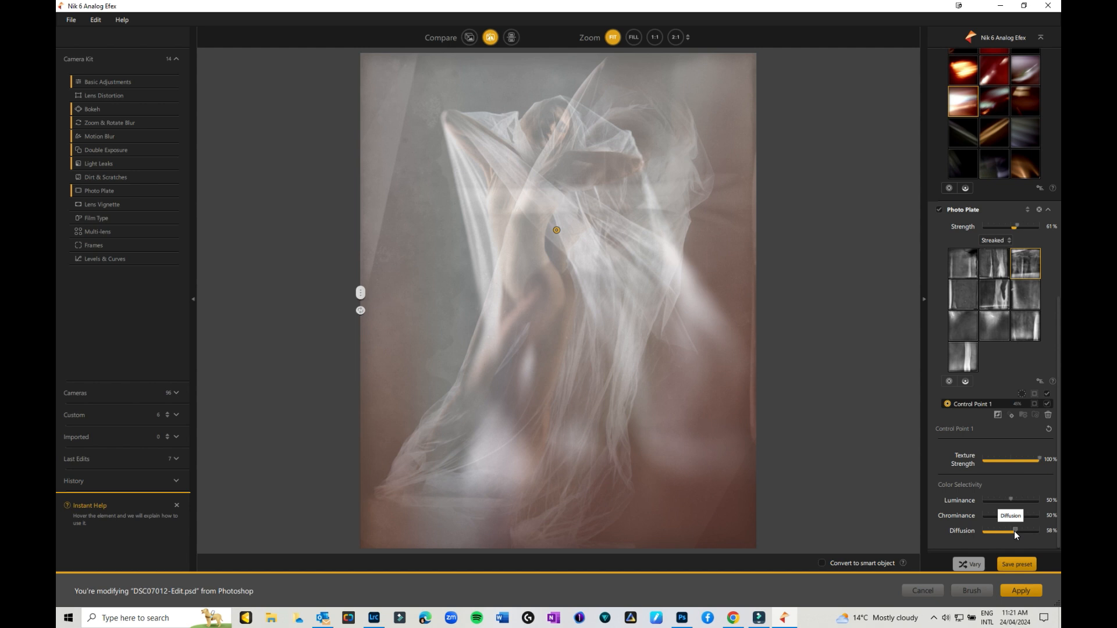
left_click_drag(1040, 460, 1028, 459)
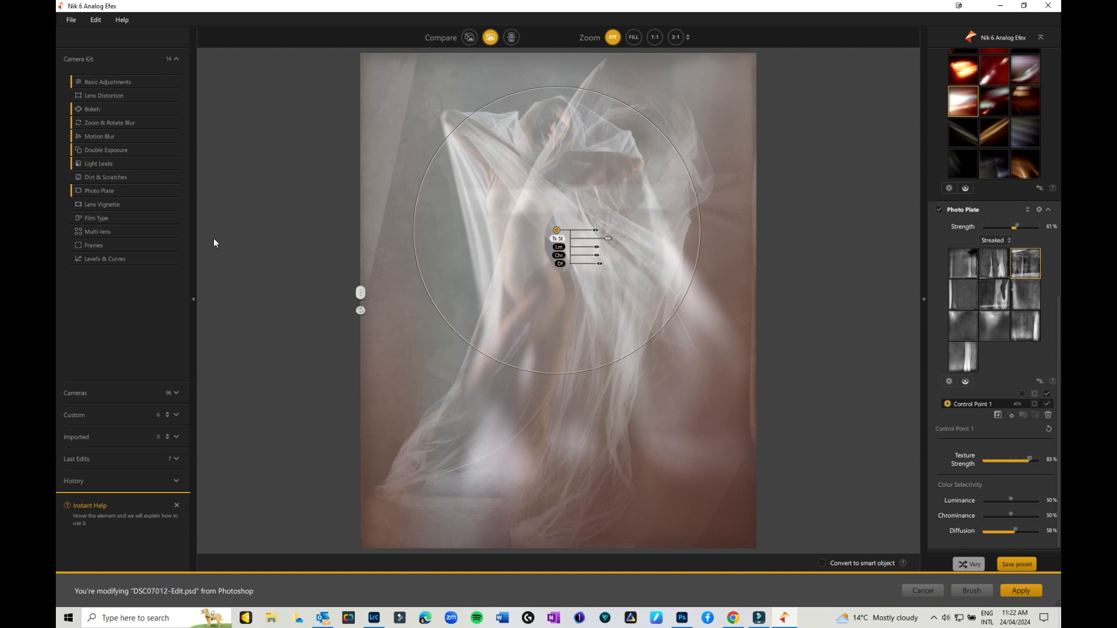
Step: Add a Lens Vignette with an amount of -57% and move its centre slightly upward on the figure
left_click(70, 203)
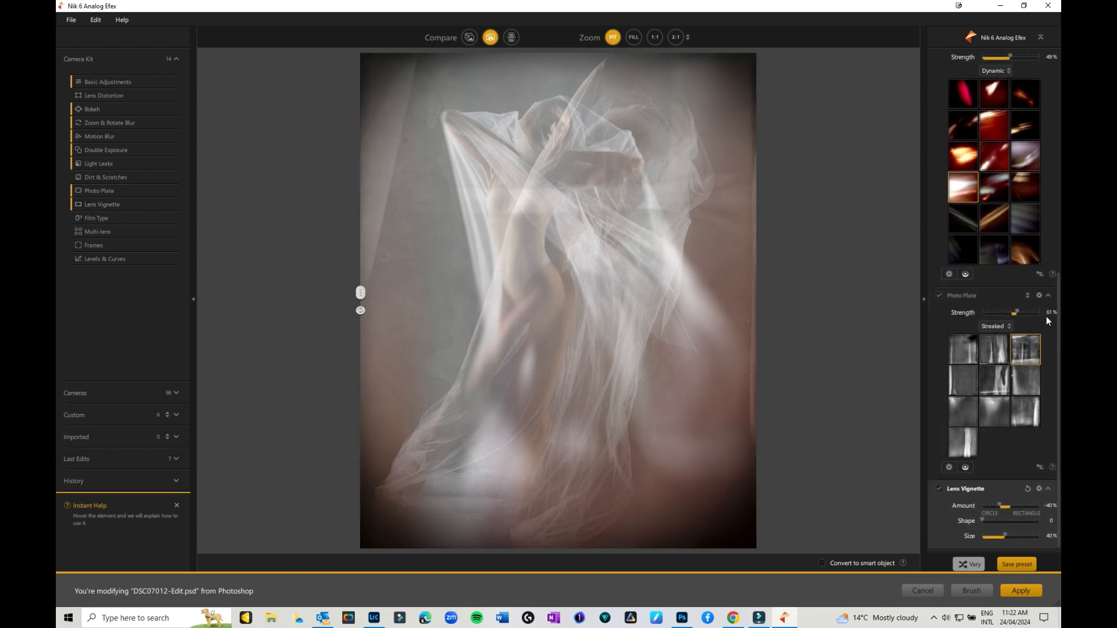
left_click(1048, 296)
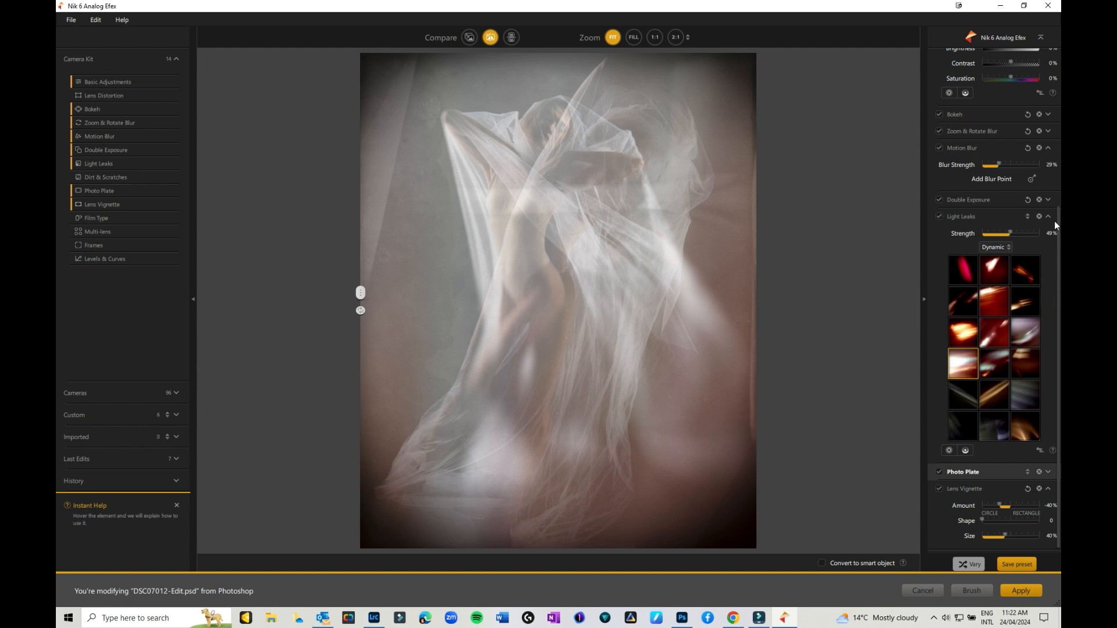
left_click(1048, 217)
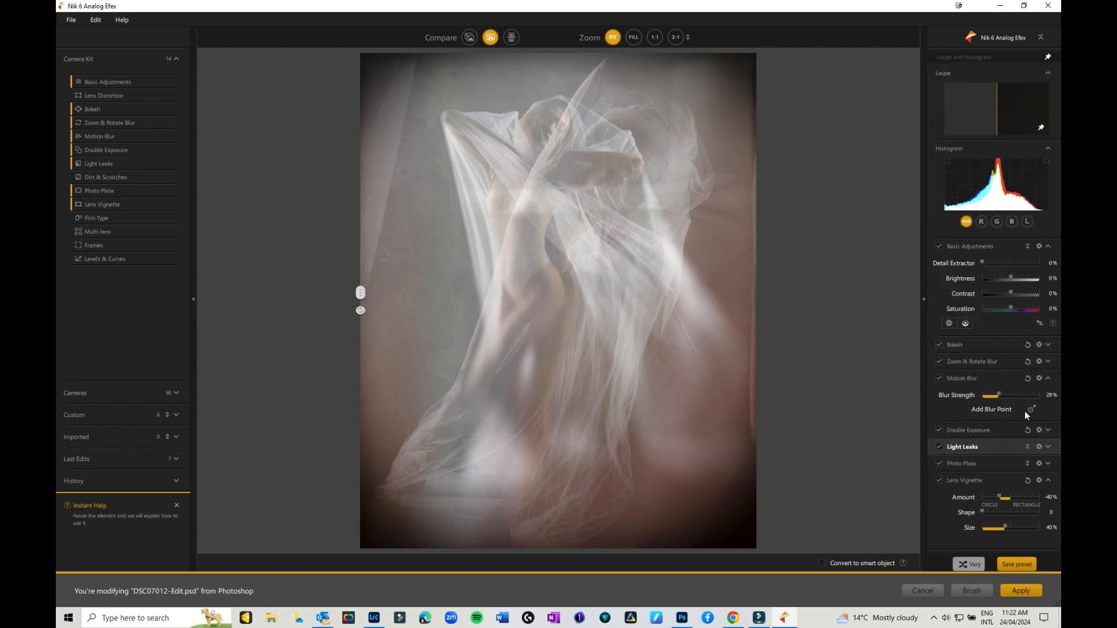
mouse_move(1001, 495)
left_mouse_down()
mouse_move(1011, 495)
mouse_move(996, 499)
left_mouse_up()
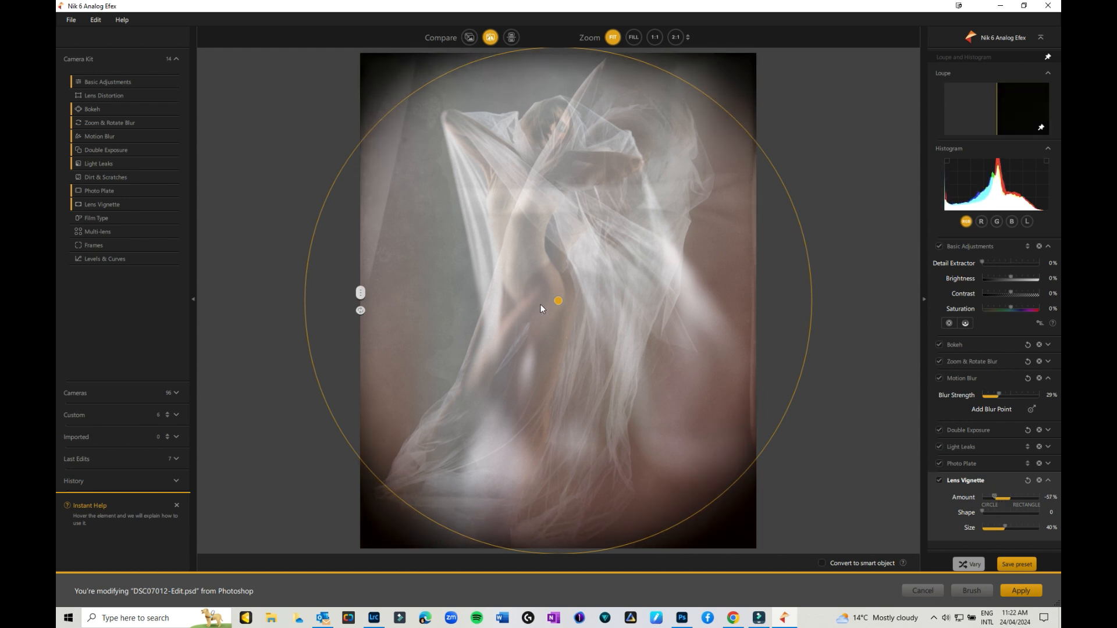
mouse_move(560, 300)
left_mouse_down()
mouse_move(606, 312)
mouse_move(536, 281)
mouse_move(559, 295)
left_mouse_up()
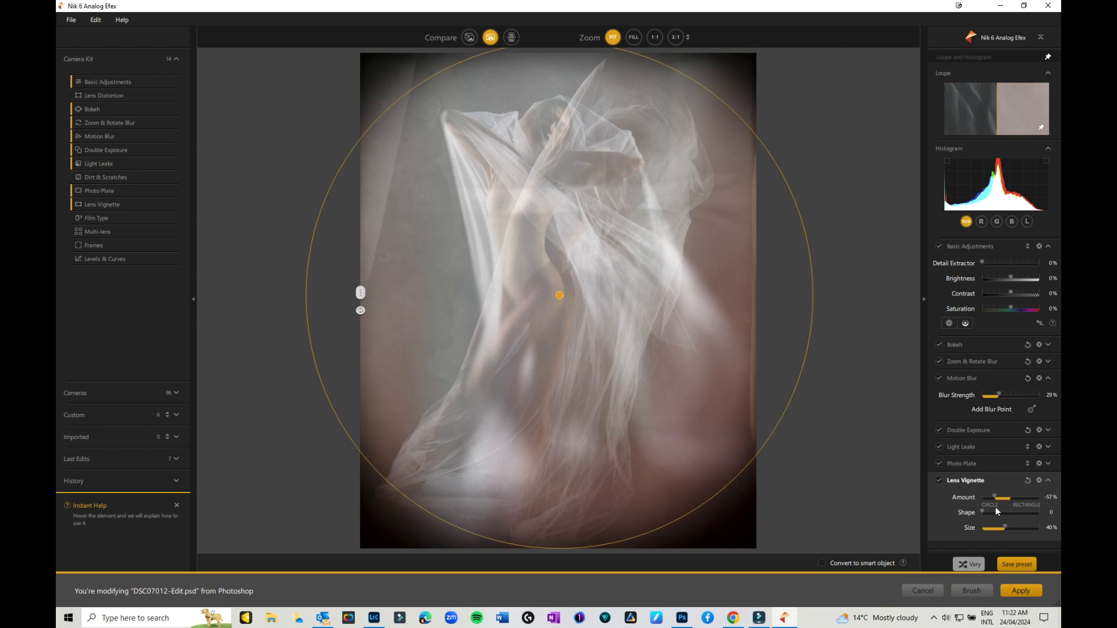
Step: Set the lens vignette's shape to 54 and size to 33%, try a white vignette at 100%, and settle the amount at -24%
left_click_drag(984, 511, 1041, 499)
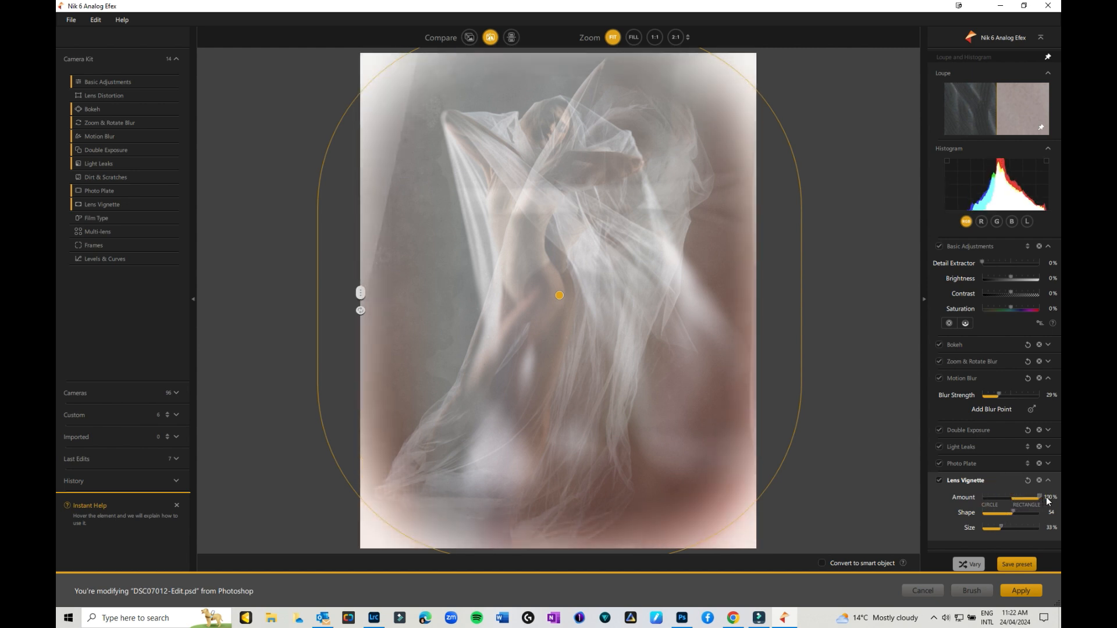
left_click_drag(1040, 498, 1006, 498)
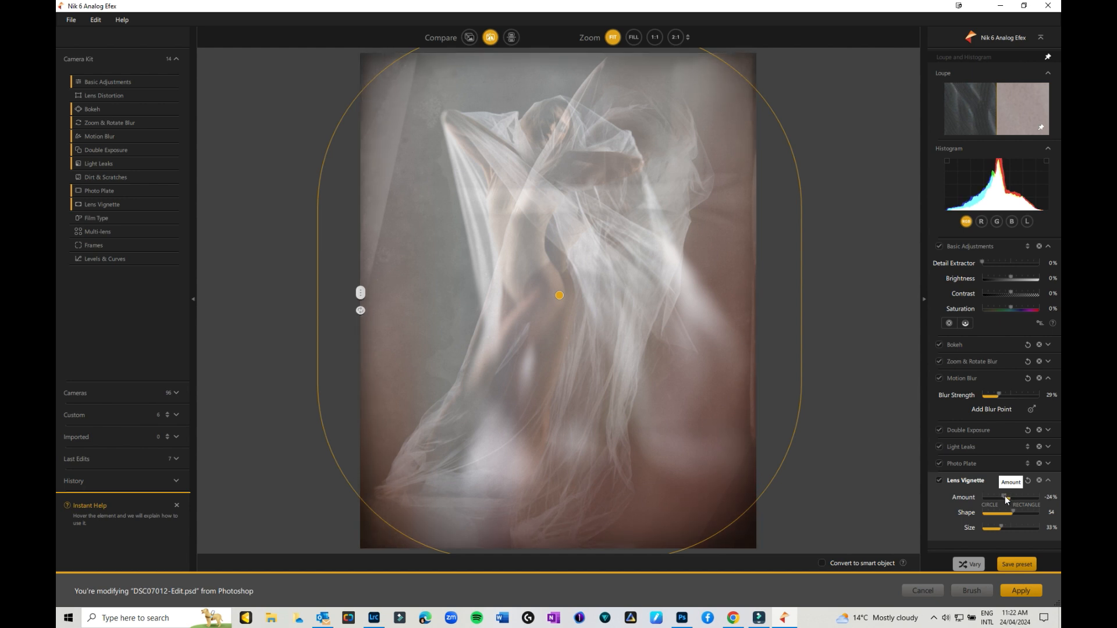
Step: Add a Film Type filter, choose the middle film in the bottom row of B&W toned, and set fade to 18% and strength to 42%
left_click(104, 220)
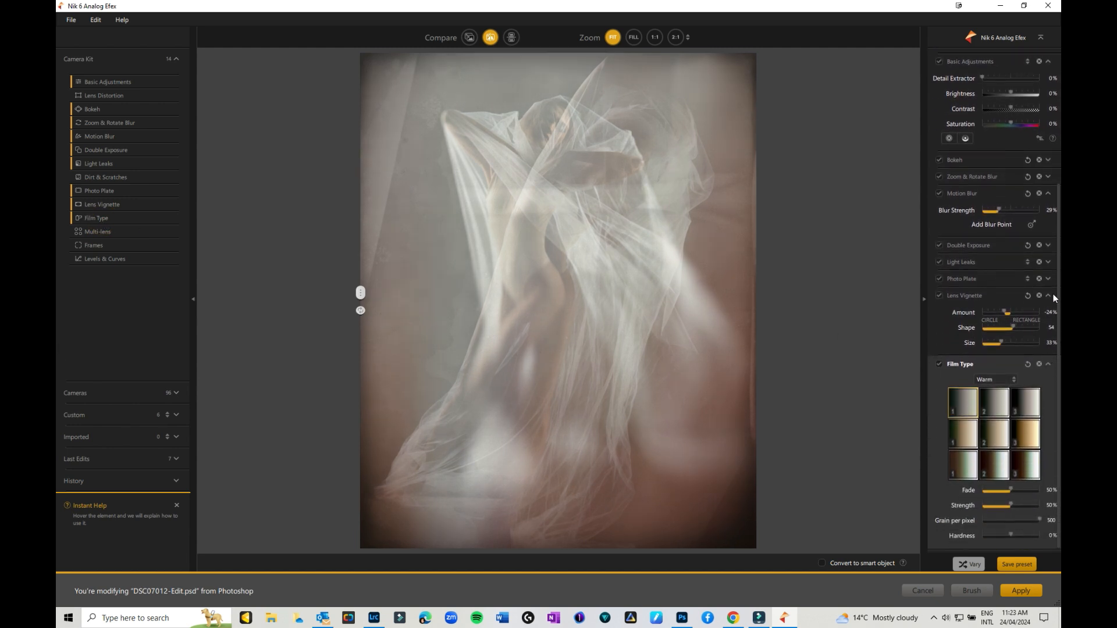
left_click(1048, 296)
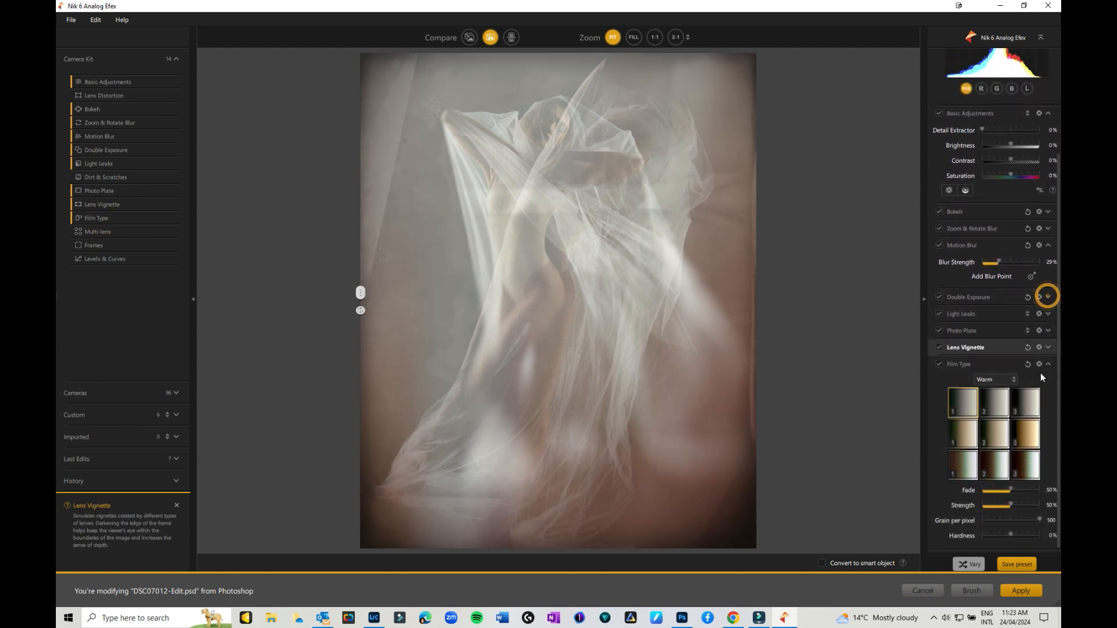
left_click(1009, 380)
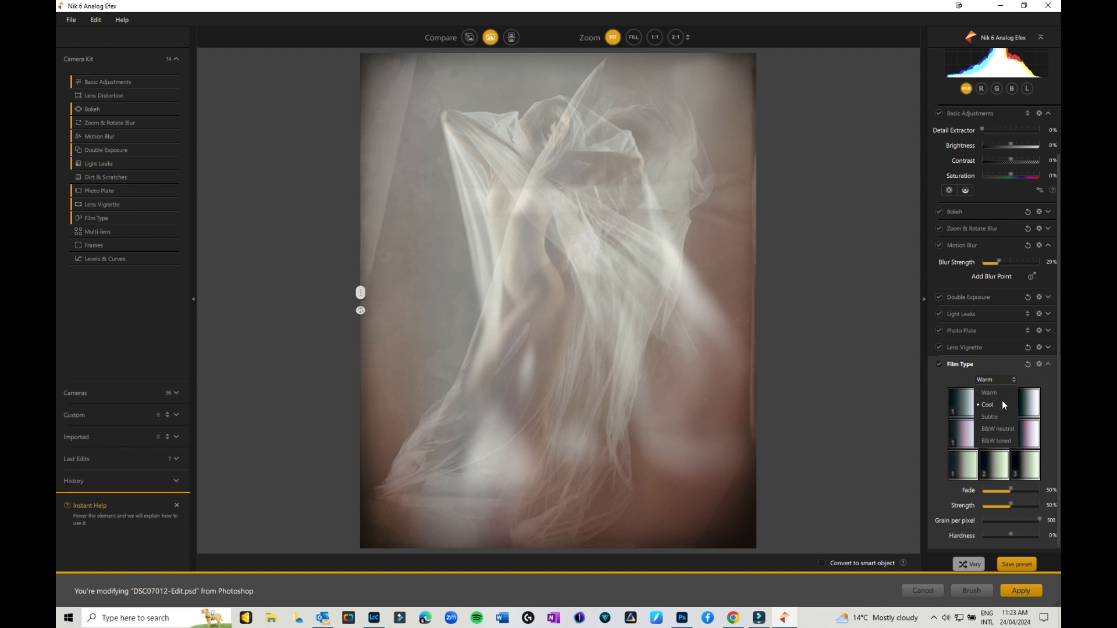
left_click(1002, 440)
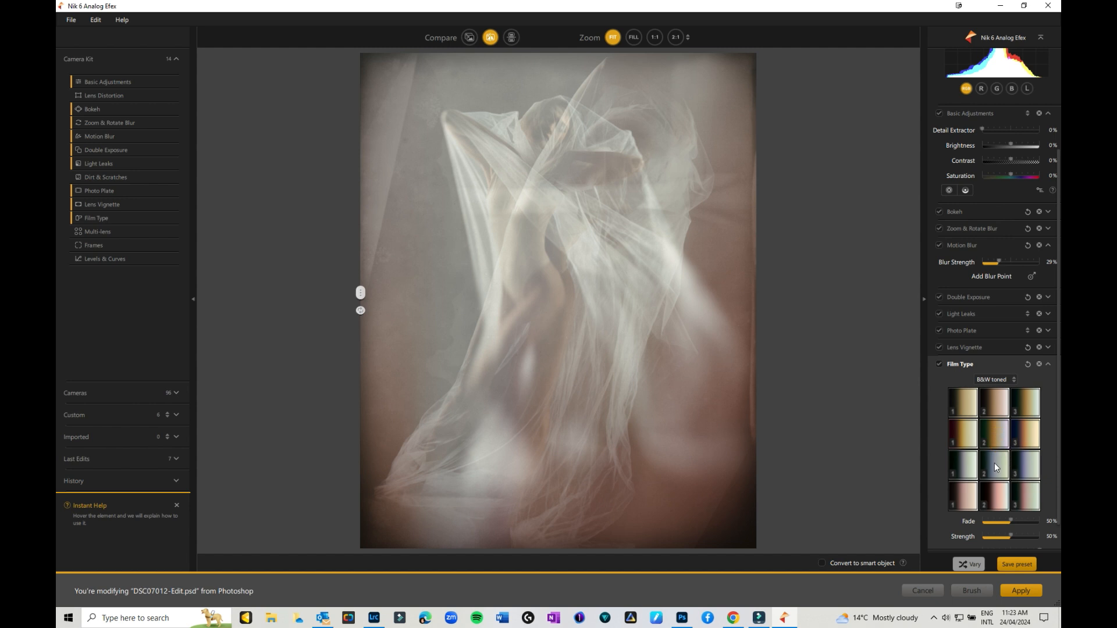
left_click(995, 465)
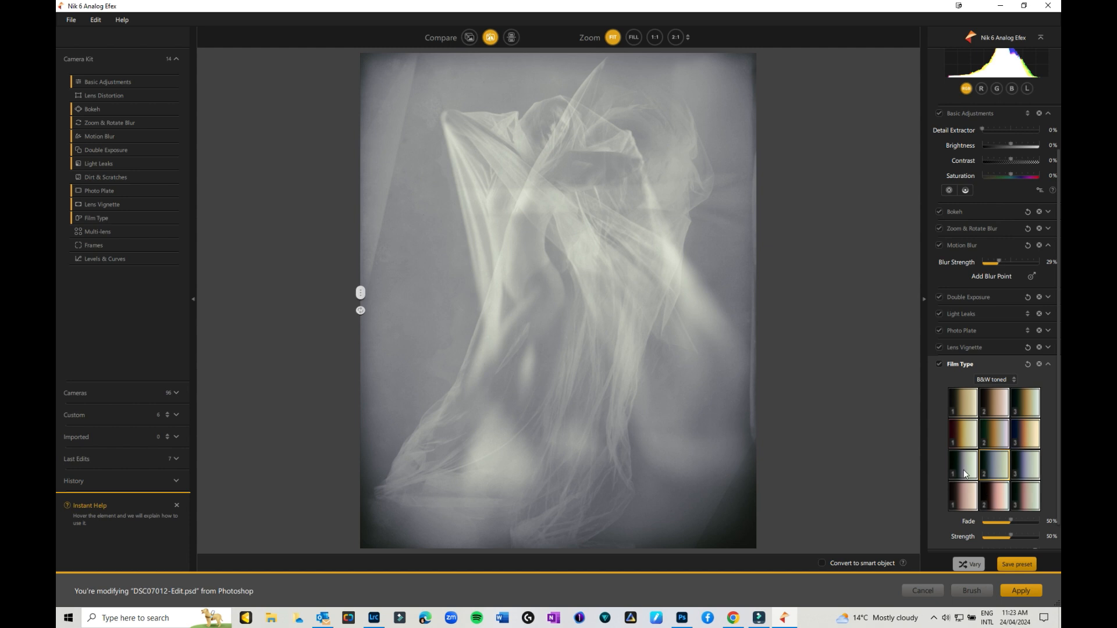
left_click(996, 498)
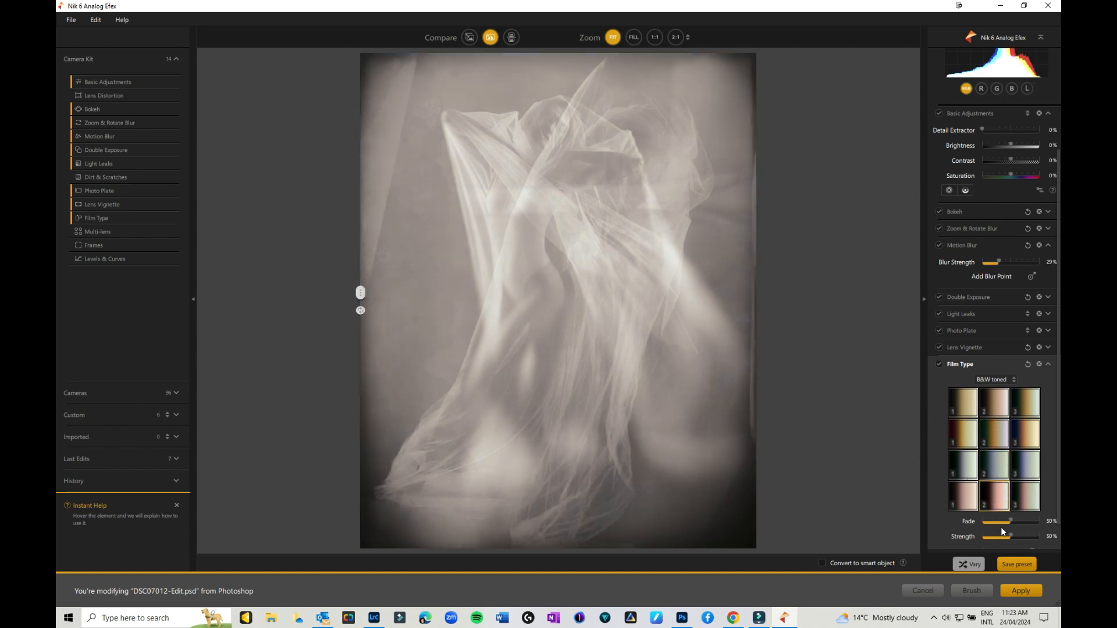
left_click_drag(1029, 522, 1006, 536)
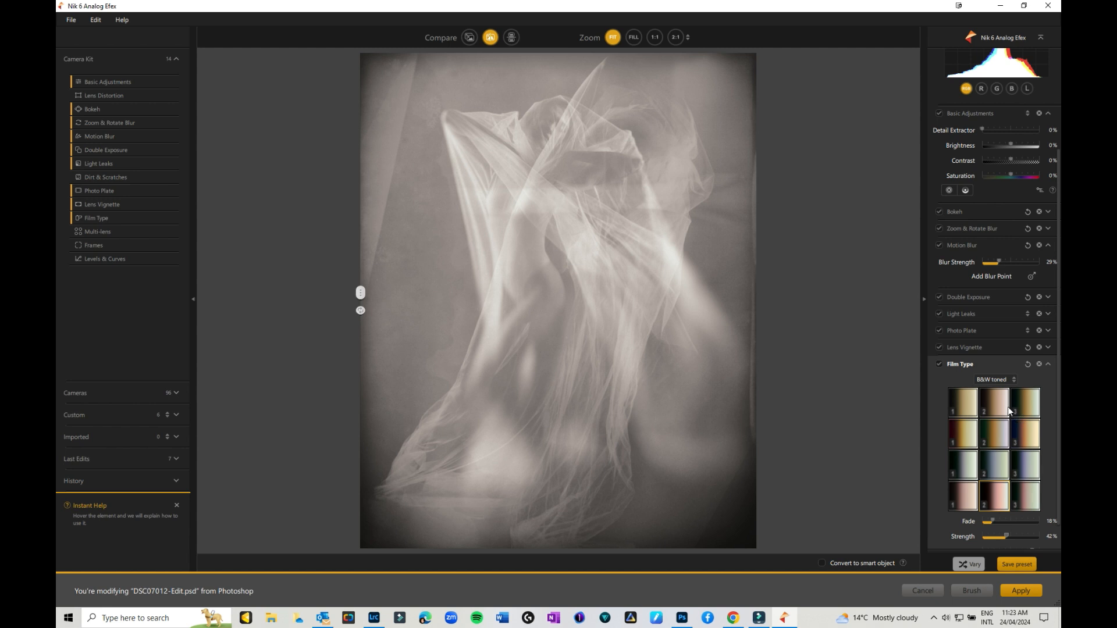
Step: Try the Warm film types on the image, ending on the Nikko 3 film
scroll(1023, 410, "down", 2)
left_click(1004, 349)
left_click(994, 361)
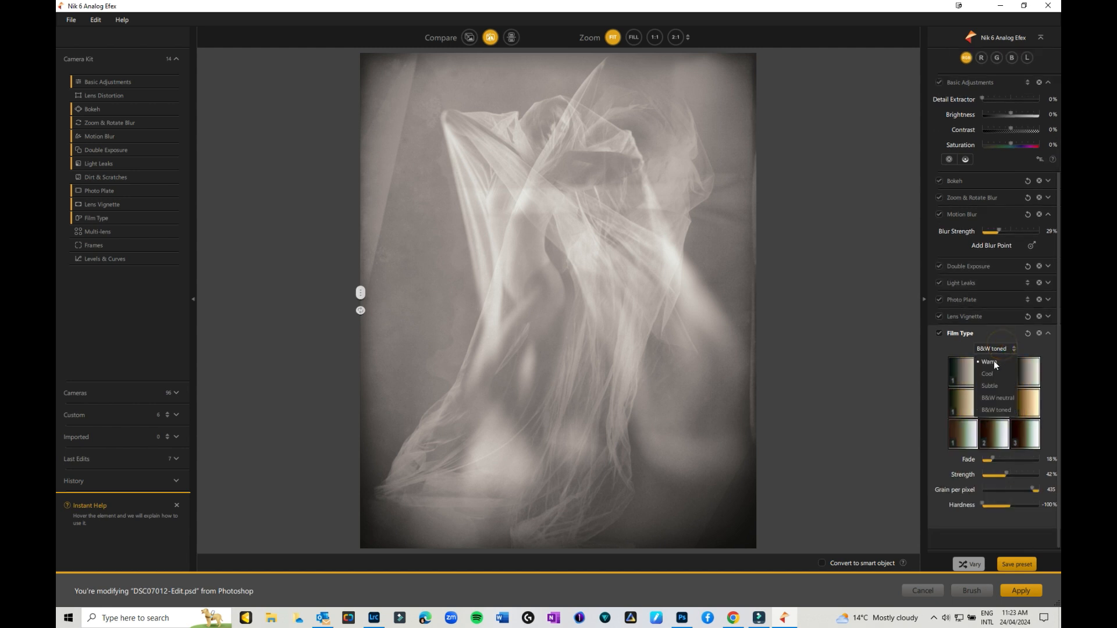
scroll(994, 367, "up", 2)
left_click(996, 470)
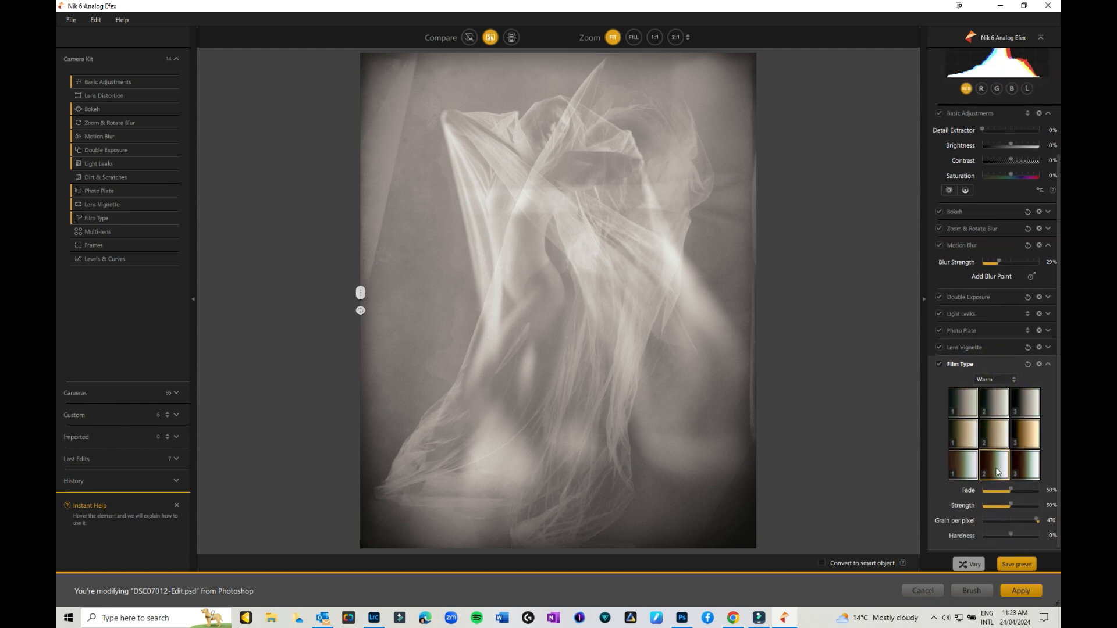
left_click(1024, 470)
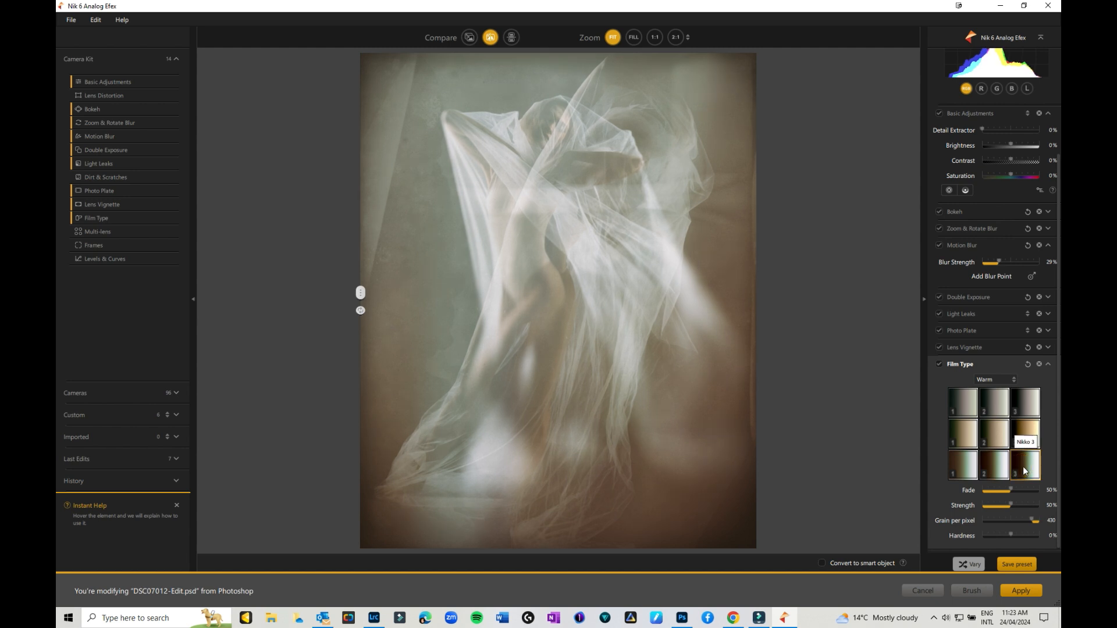
Step: Choose the third film in the third row of B&W toned and set its fade to 76% and strength to 42%
left_click(999, 380)
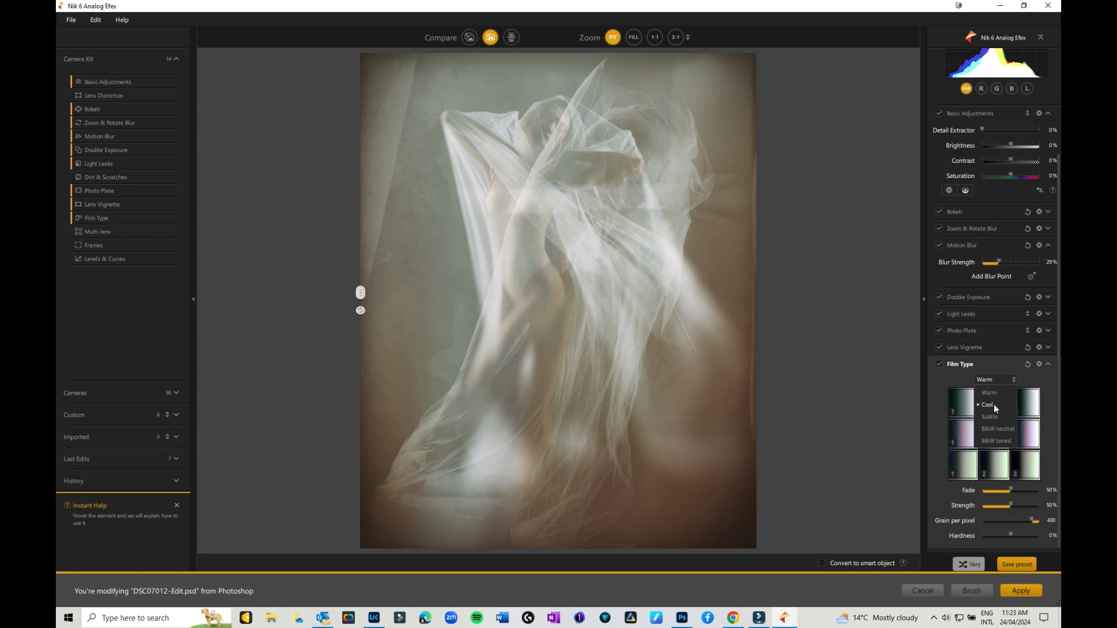
left_click(995, 441)
left_click(990, 463)
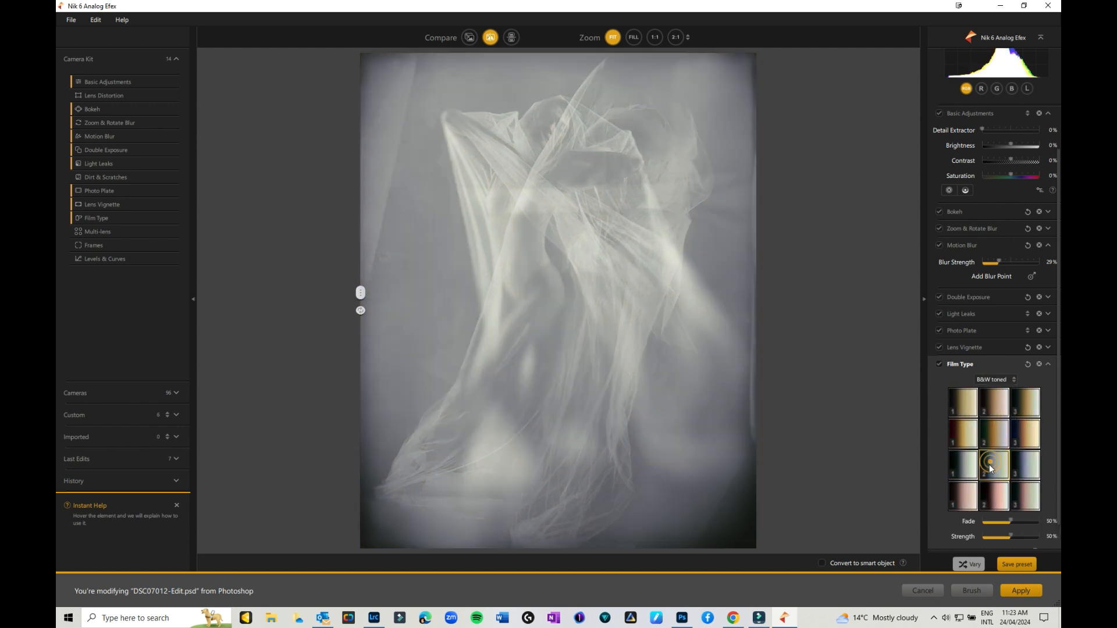
left_click(1028, 465)
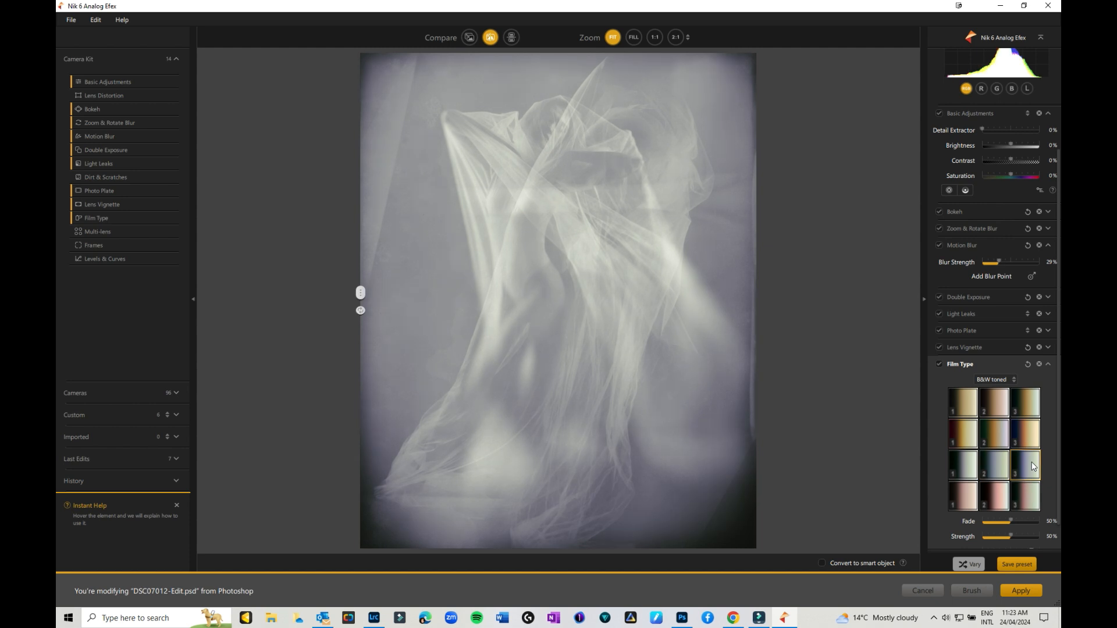
left_click(996, 465)
left_click(1039, 464)
mouse_move(1011, 536)
left_mouse_down()
mouse_move(1027, 537)
mouse_move(1007, 536)
mouse_move(1025, 521)
left_mouse_up()
mouse_move(360, 292)
left_mouse_down()
mouse_move(749, 324)
mouse_move(363, 299)
left_mouse_up()
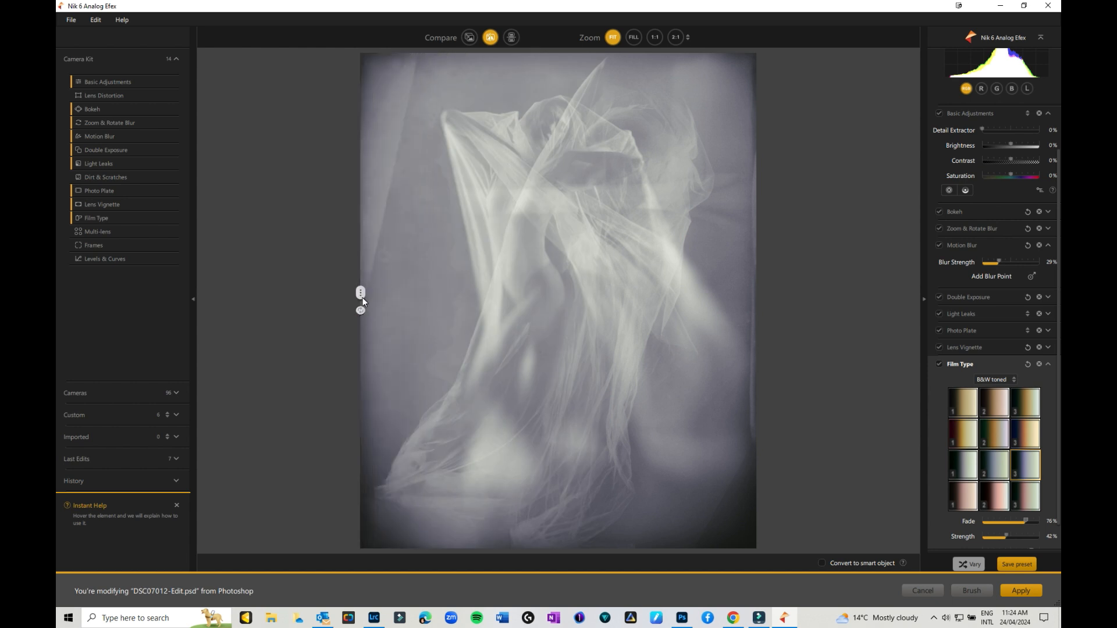
Step: Add Levels & Curves and pull the lower part of the RGB curve slightly down to darken the tones
left_click(73, 258)
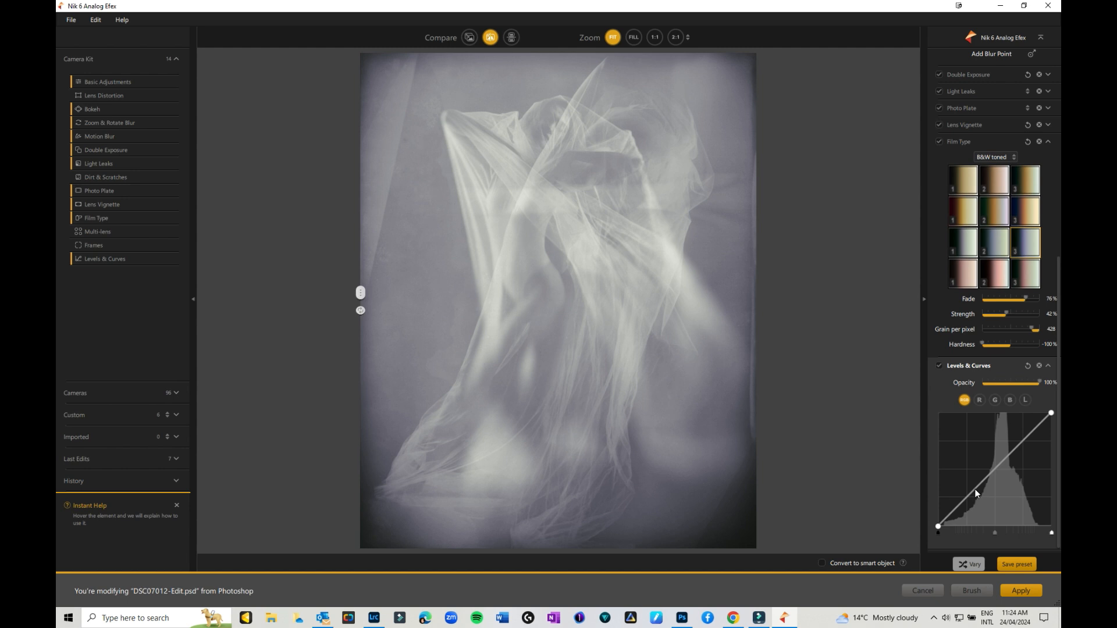
left_click_drag(975, 488, 977, 497)
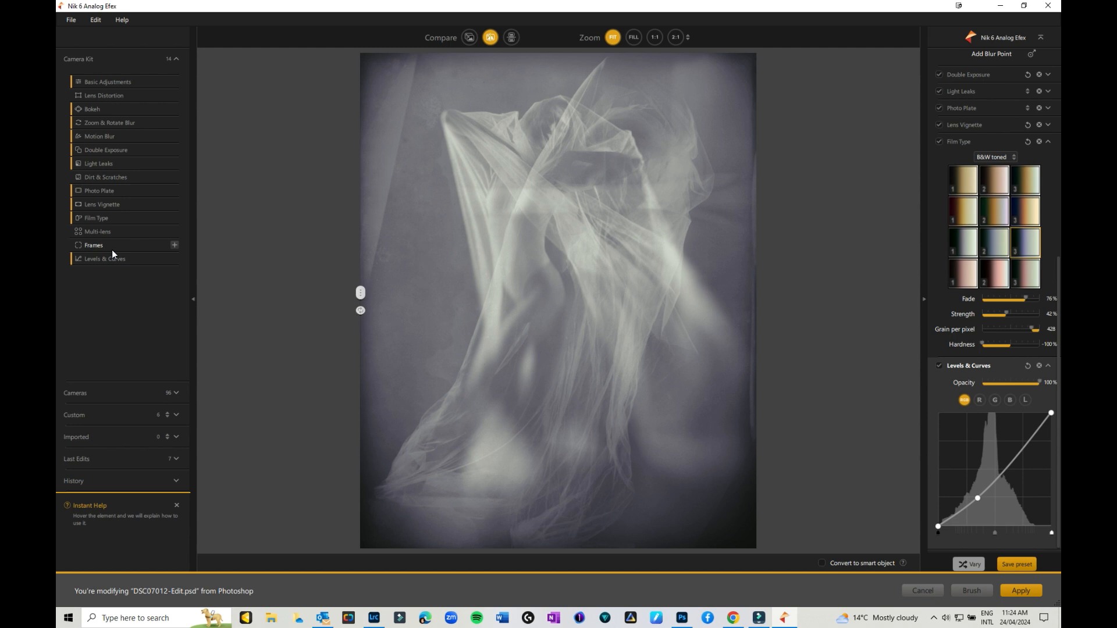
Step: Try the Multi-lens filter with three- and four-strip vertical and horizontal layouts, and remove it
left_click(71, 229)
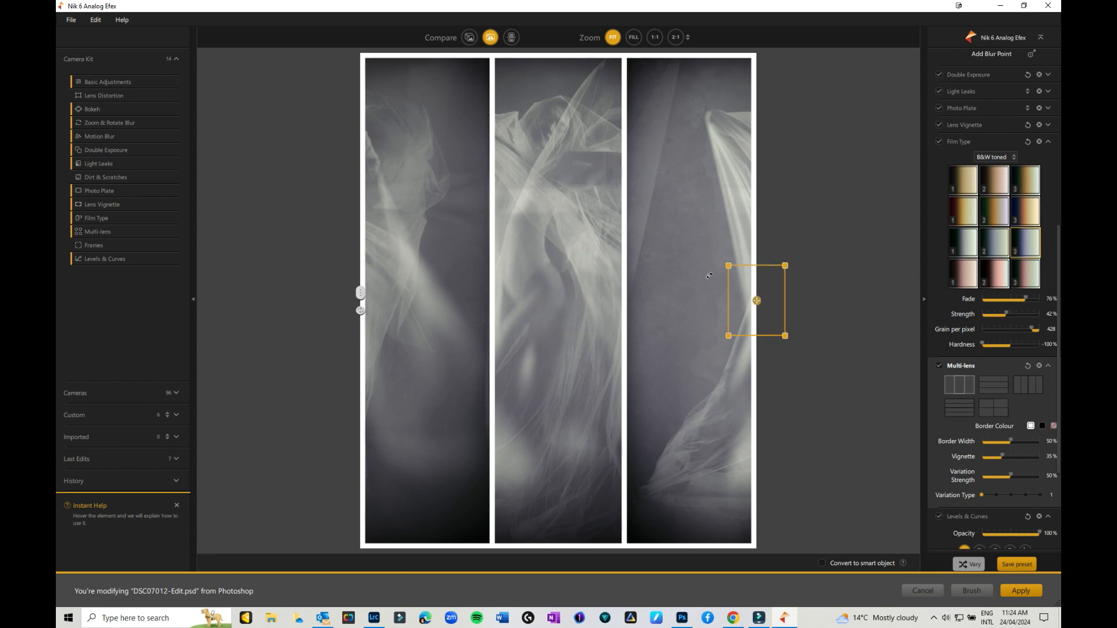
left_click(994, 385)
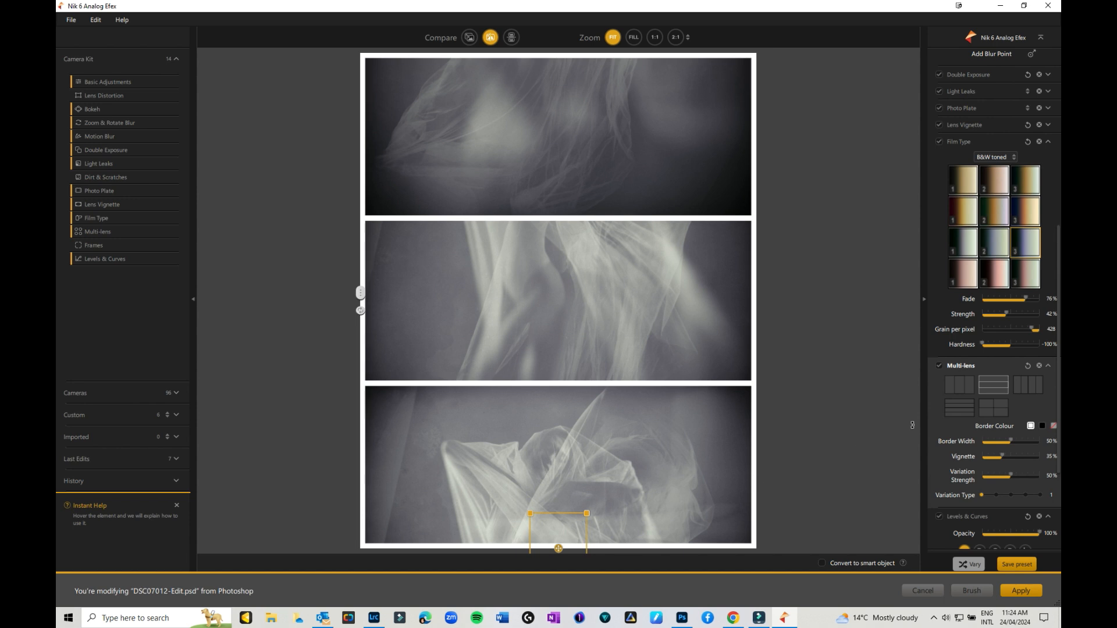
left_click(1036, 382)
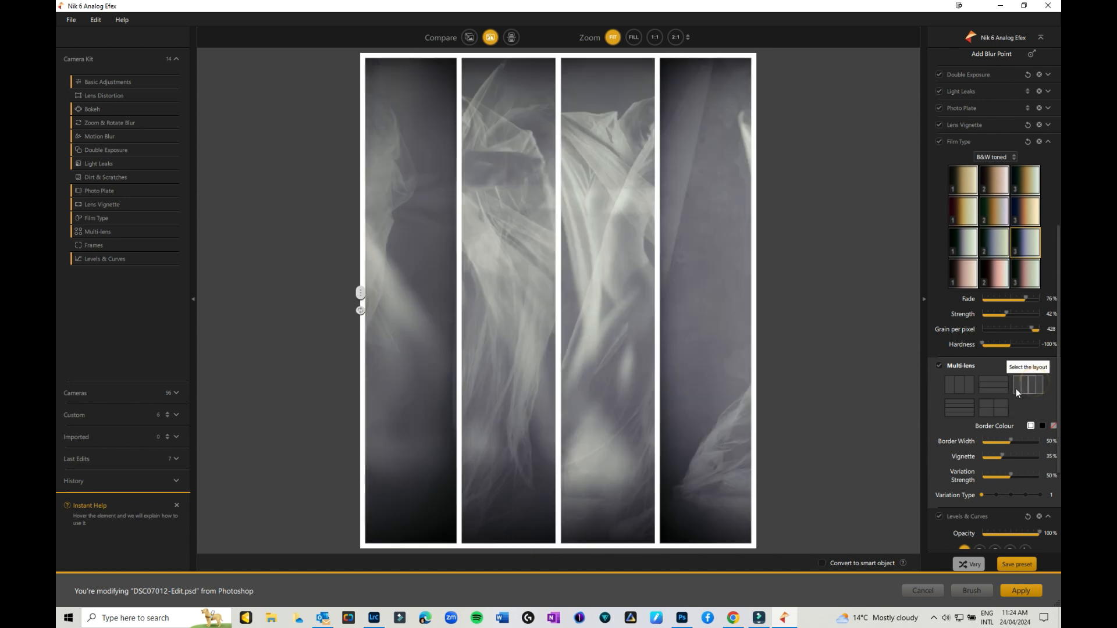
left_click(948, 404)
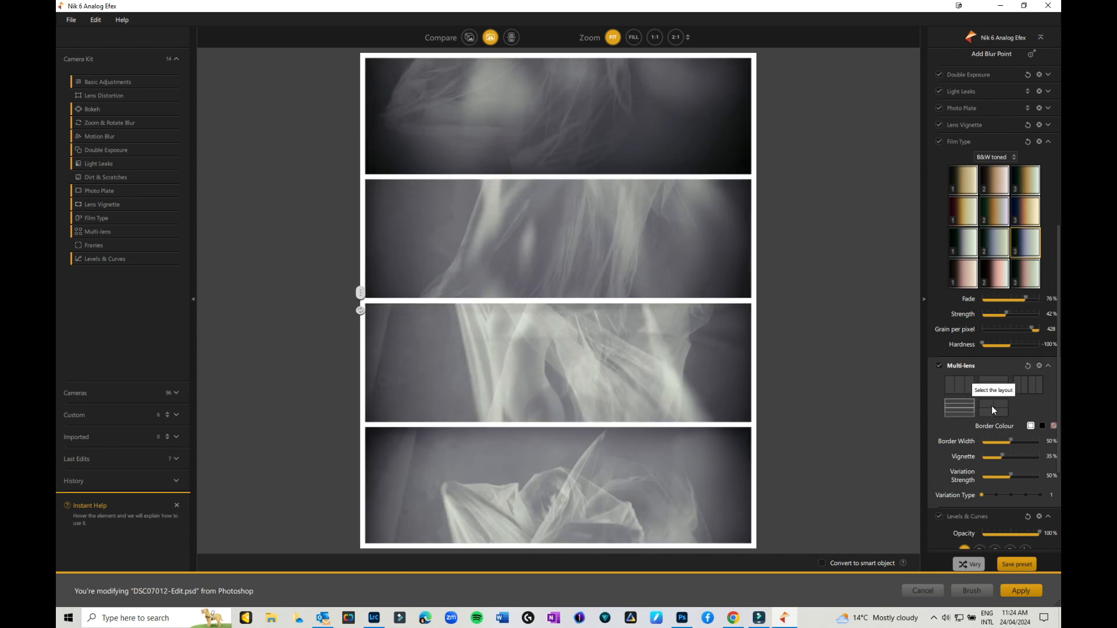
left_click(1028, 388)
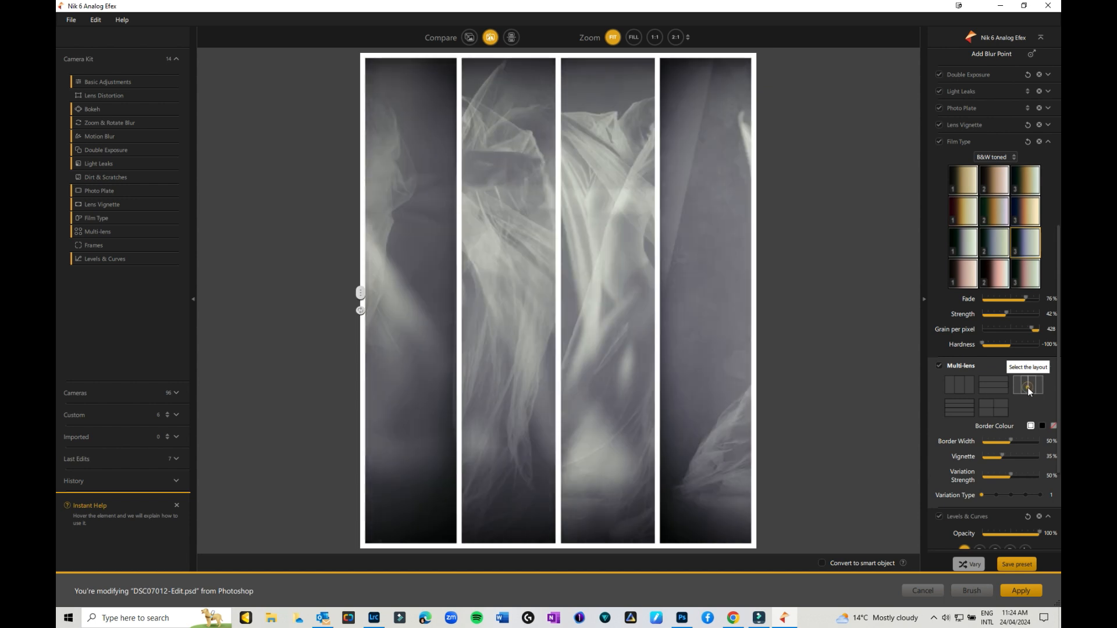
left_click(982, 385)
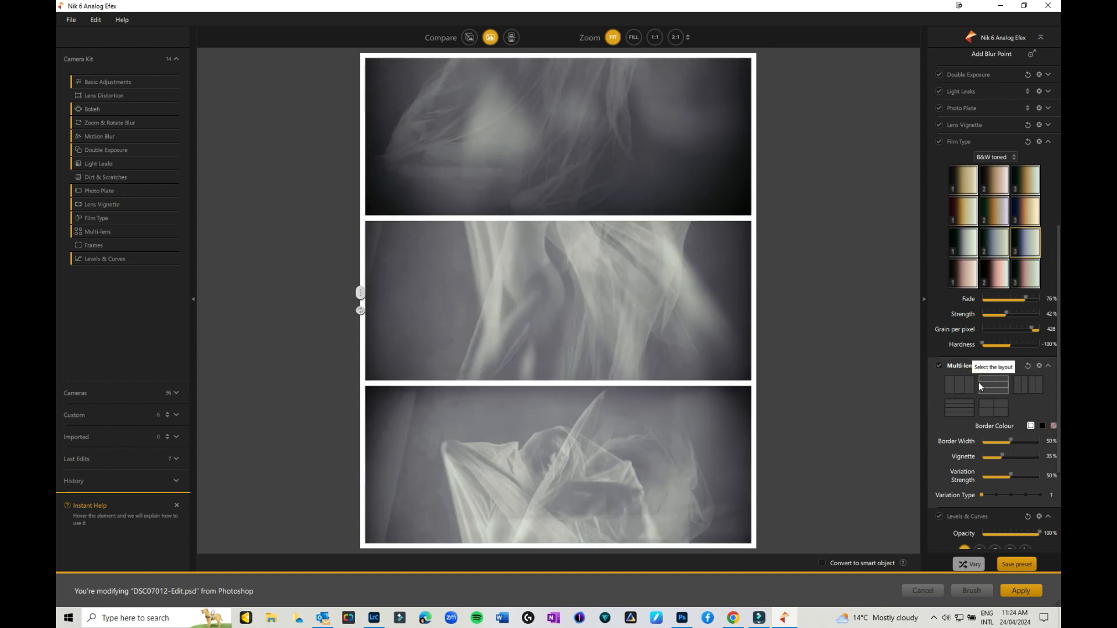
left_click(72, 231)
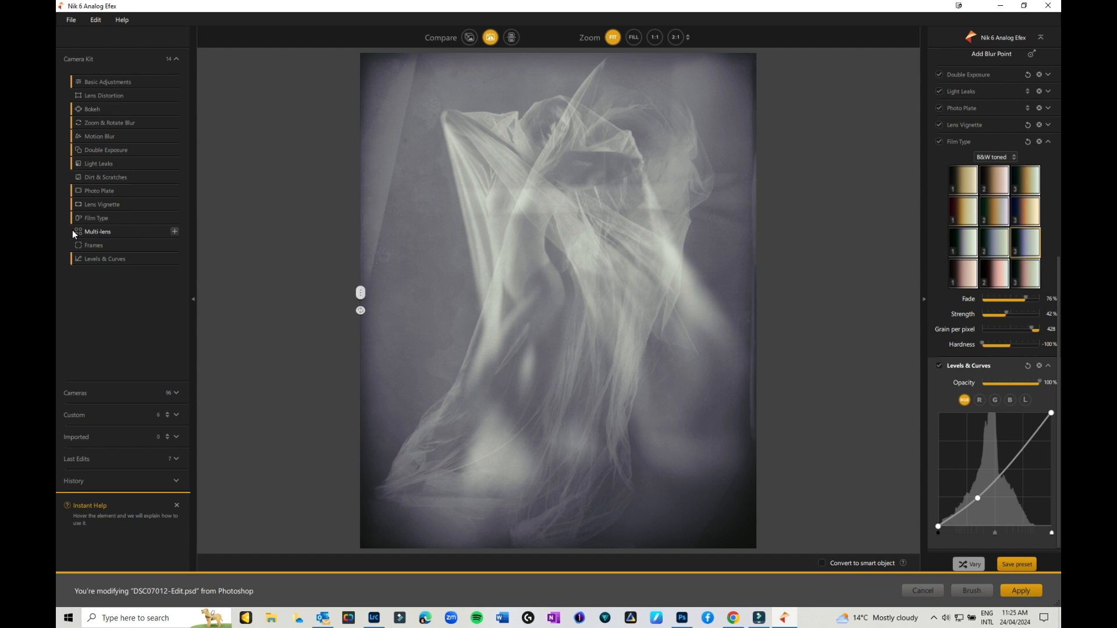
Step: Apply the Analog Efex effects to the image and return to Photoshop
mouse_move(359, 310)
left_mouse_down()
mouse_move(797, 319)
mouse_move(354, 296)
left_mouse_up()
left_click(1020, 592)
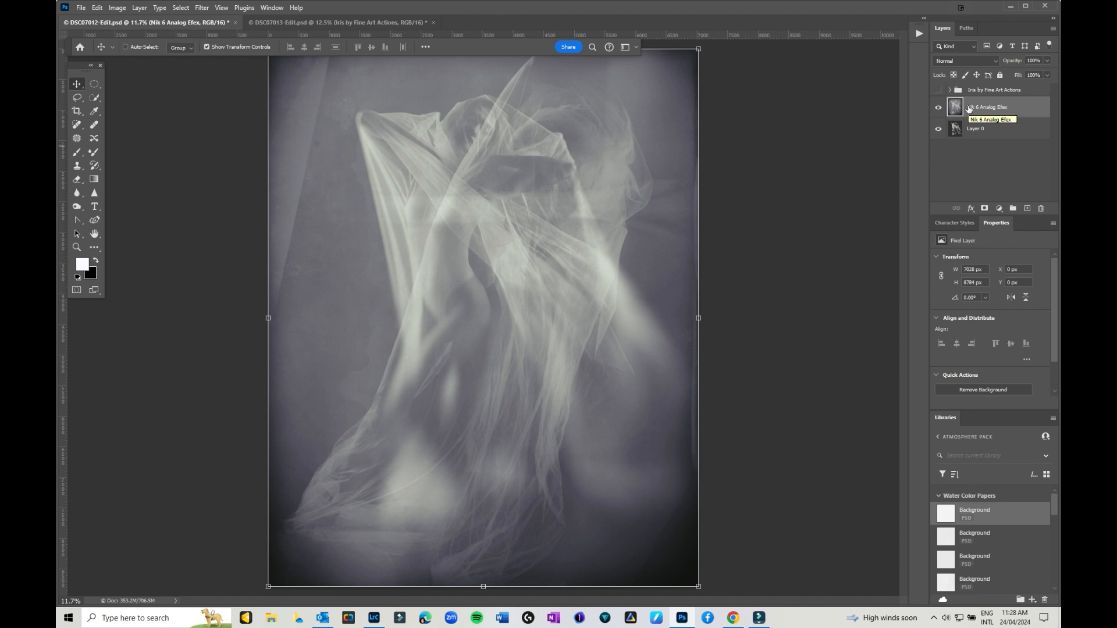
Step: Try Screen blending at 53% opacity on the Nik 6 Analog Efex layer and compare it with the layer hidden
left_click(966, 60)
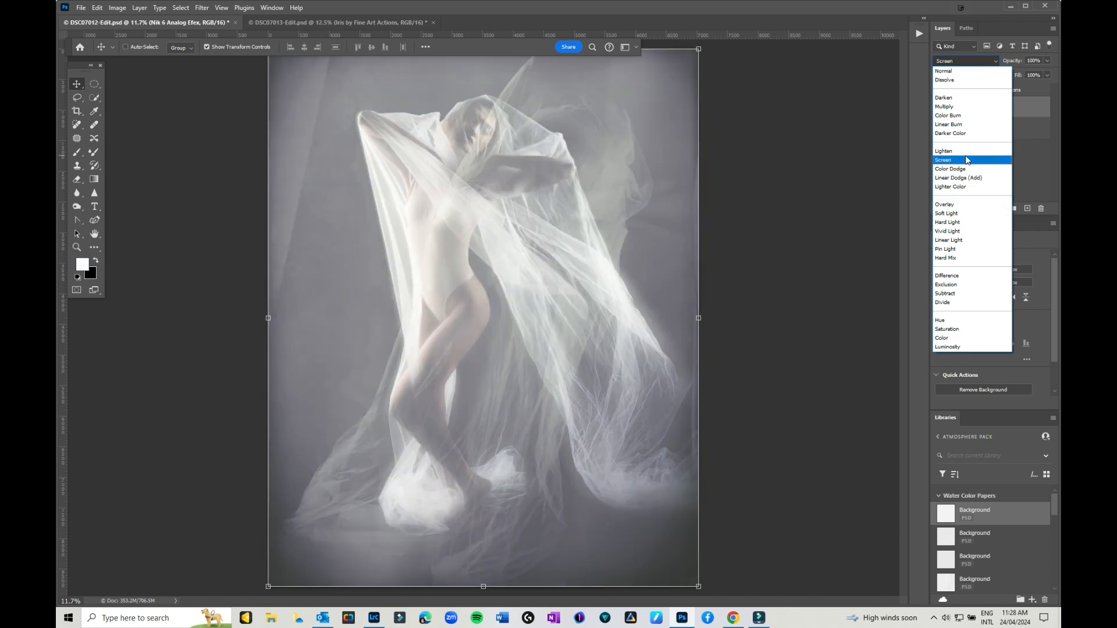
left_click(966, 158)
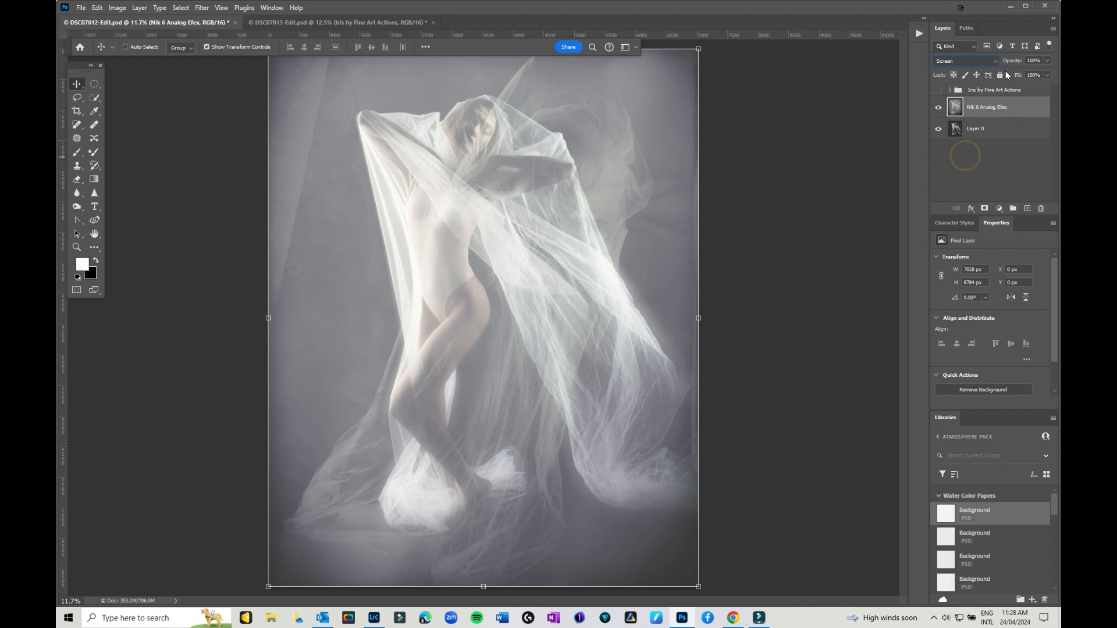
left_click(1048, 60)
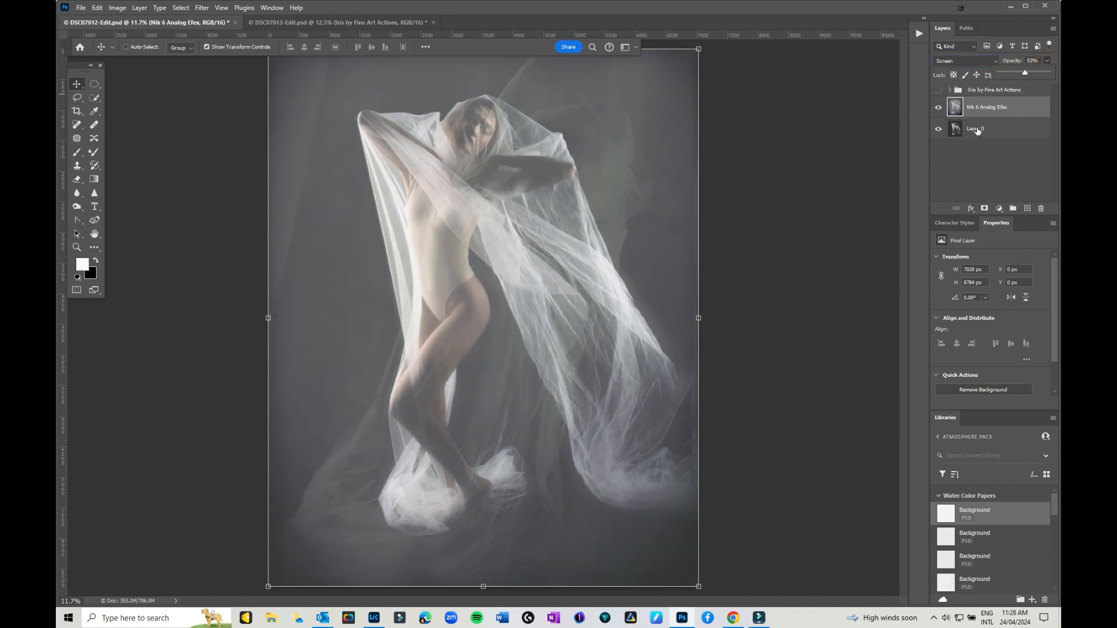
left_click(977, 132)
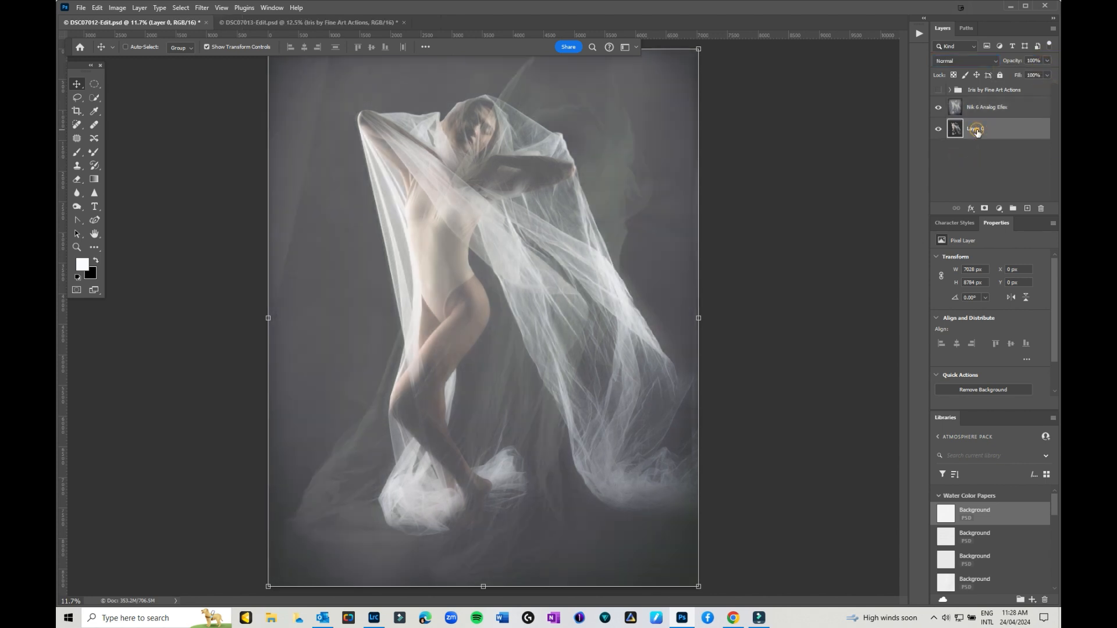
left_click(938, 108)
left_click(1003, 109)
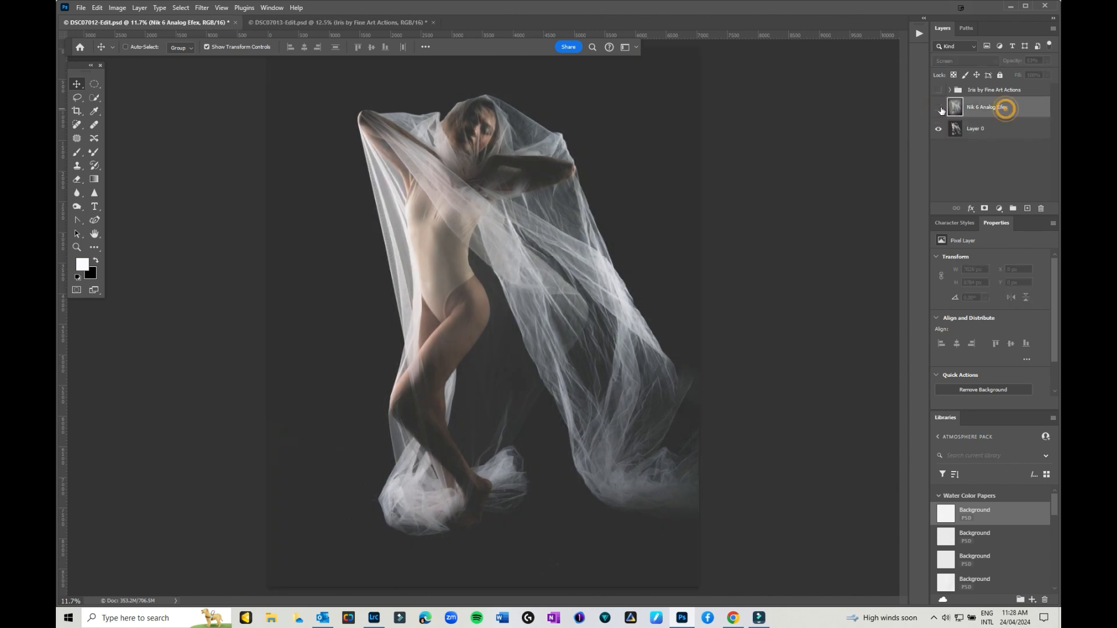
left_click(938, 109)
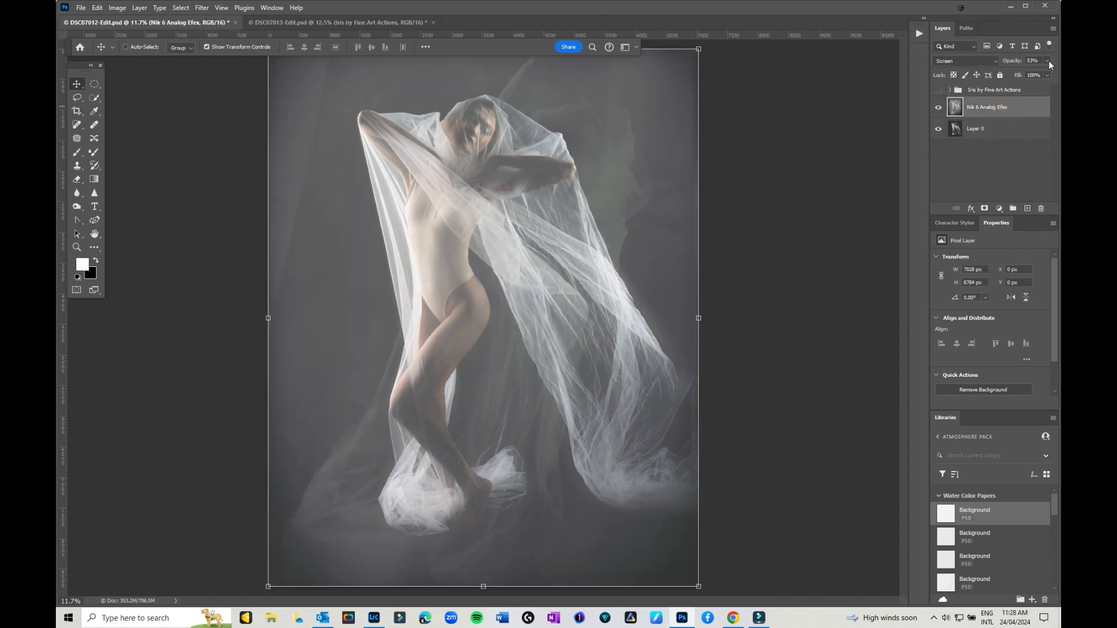
Step: Set the Nik 6 Analog Efex layer's blend mode to Normal and its opacity to 88%
left_click(973, 61)
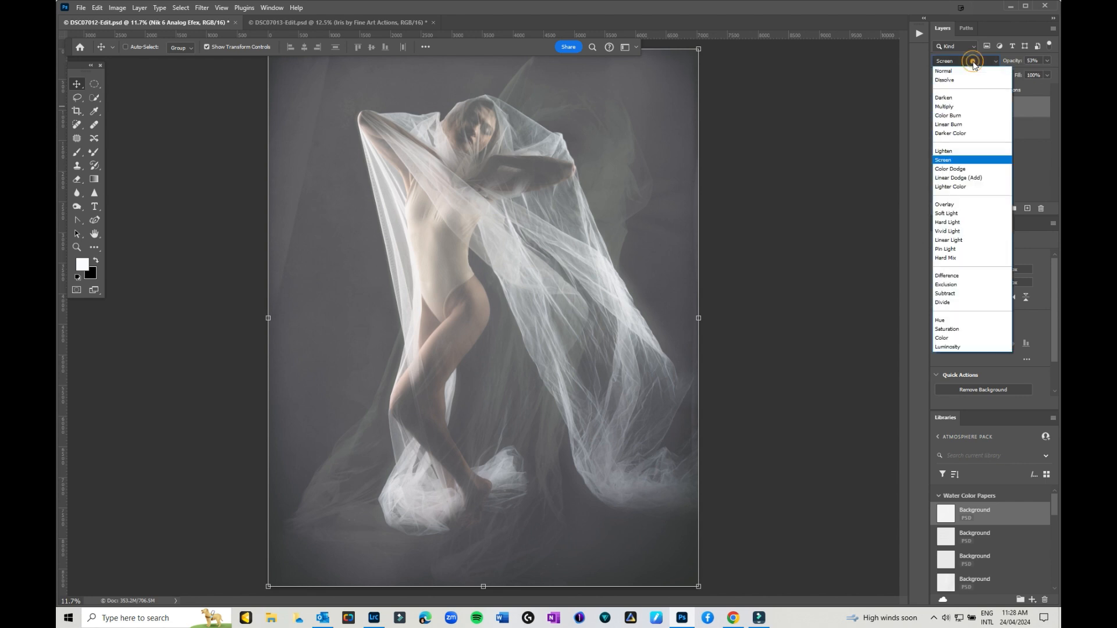
left_click(944, 70)
left_click(1049, 59)
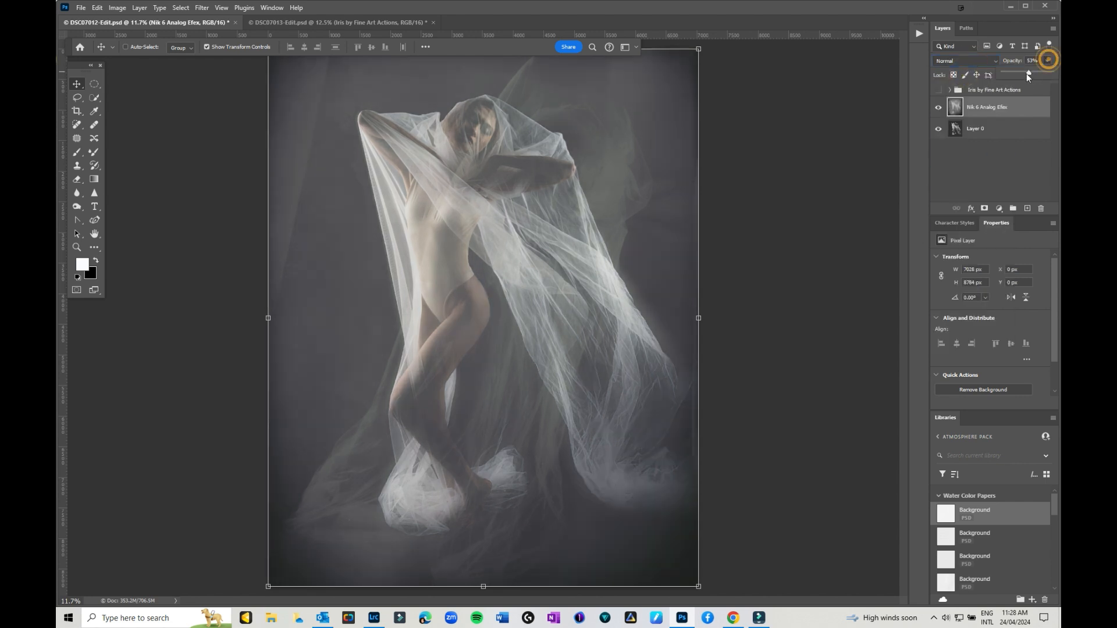
mouse_move(1027, 74)
left_mouse_down()
mouse_move(1047, 76)
mouse_move(1029, 78)
left_mouse_up()
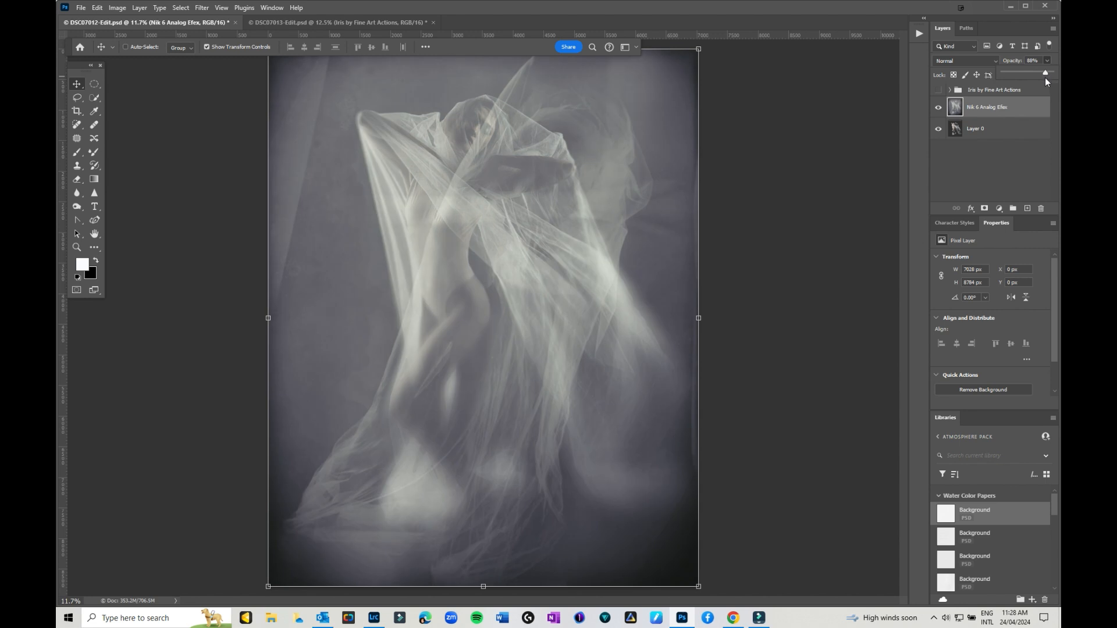
Step: Show the Iris by Fine Art Actions group above the effect layer and switch to the DSC07013-Edit.psd document
left_click(937, 90)
left_click(999, 91)
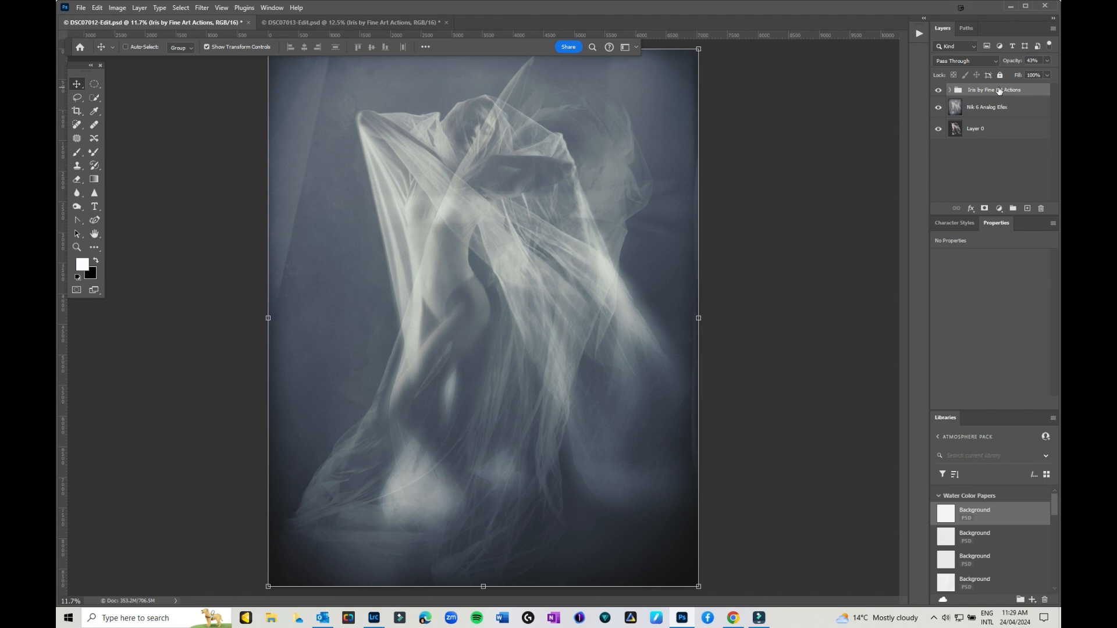
left_click(420, 26)
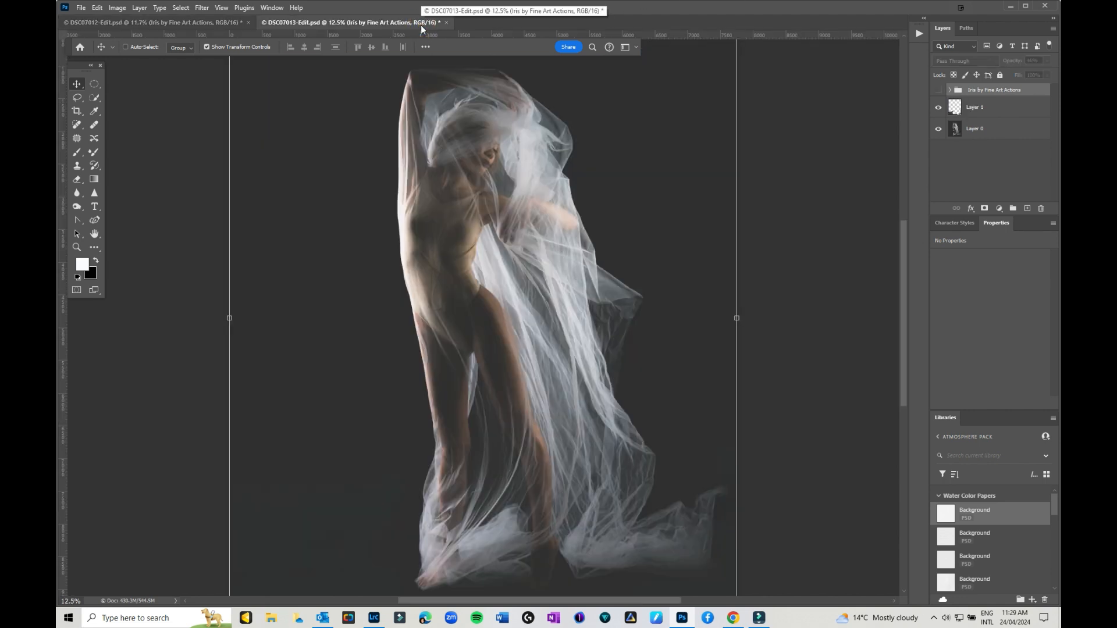
Step: Switch to the DSC07012-Edit.psd document and select the Nik 6 Analog Efex layer
left_click(222, 22)
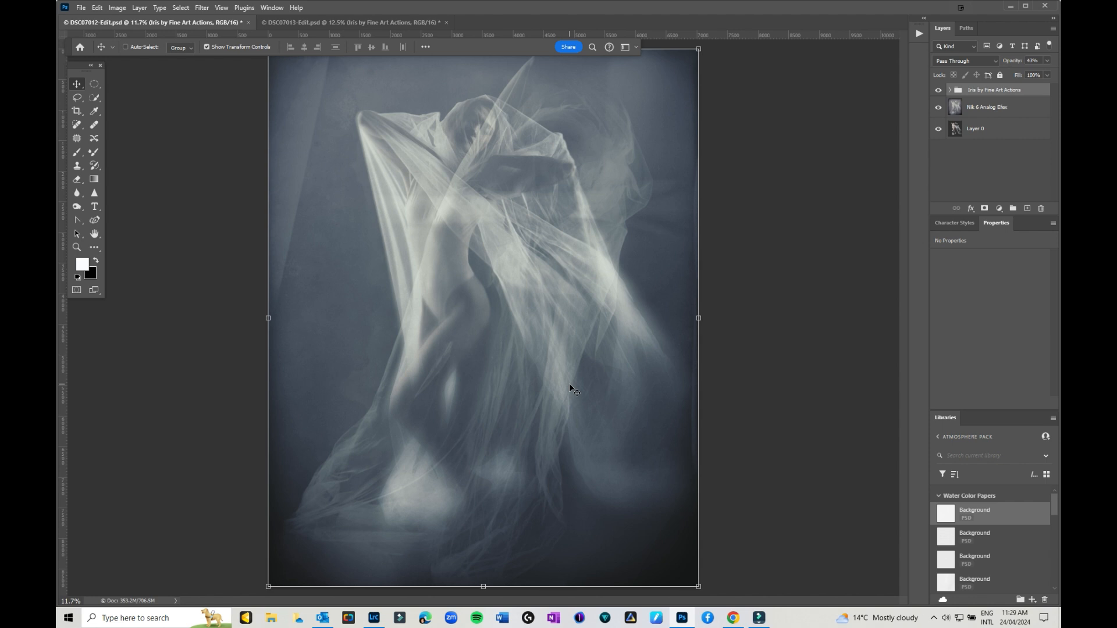
left_click(985, 108)
Step: Try offsetting the Nik 6 Analog Efex layer about 316 px left and 145 px up, with its opacity at 60%
mouse_move(524, 218)
left_mouse_down()
mouse_move(623, 226)
mouse_move(504, 211)
left_mouse_up()
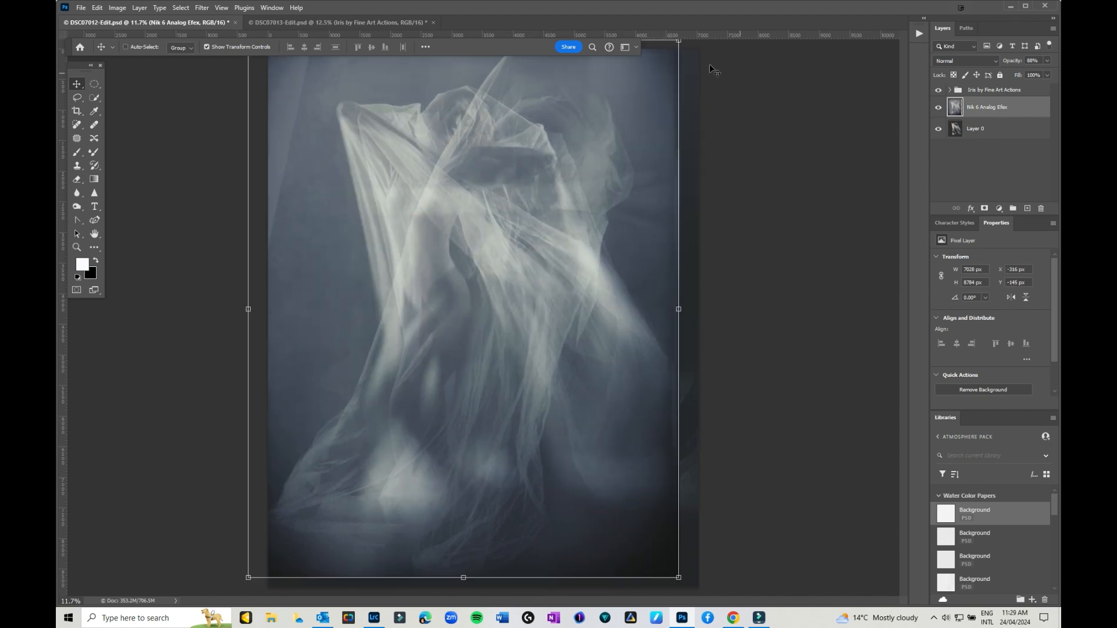
left_click(1047, 61)
left_click_drag(1028, 75, 1032, 75)
Step: Try rotating the Nik 6 Analog Efex layer about 24° clockwise and repositioning it over the original figure
left_click(687, 38)
left_click_drag(687, 39, 815, 137)
mouse_move(503, 264)
left_mouse_down()
mouse_move(508, 274)
mouse_move(487, 259)
left_mouse_up()
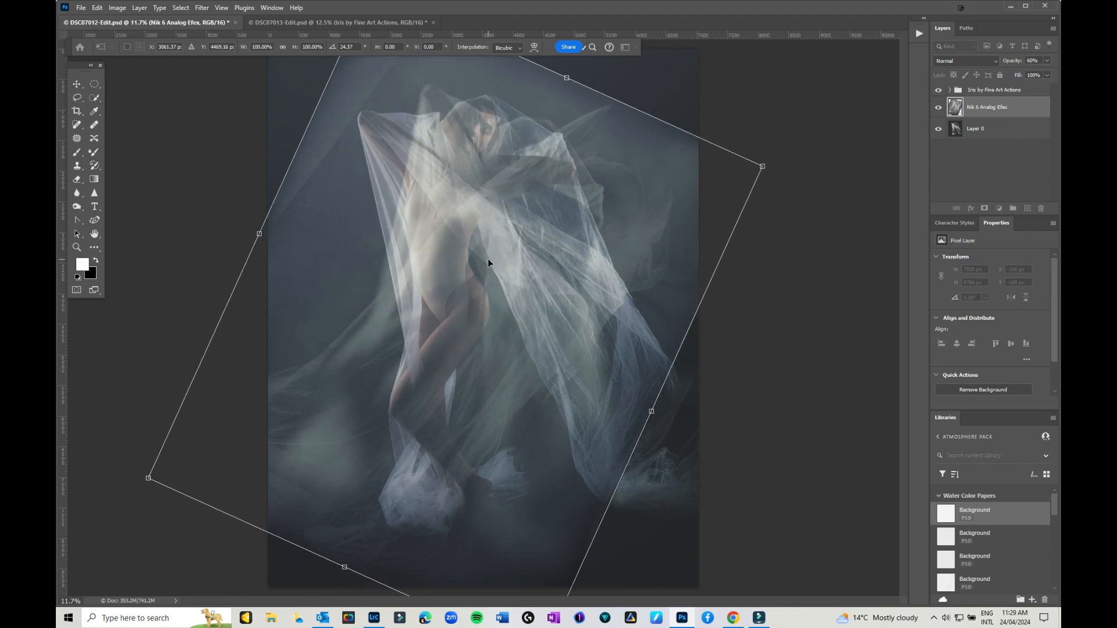
left_click(977, 127)
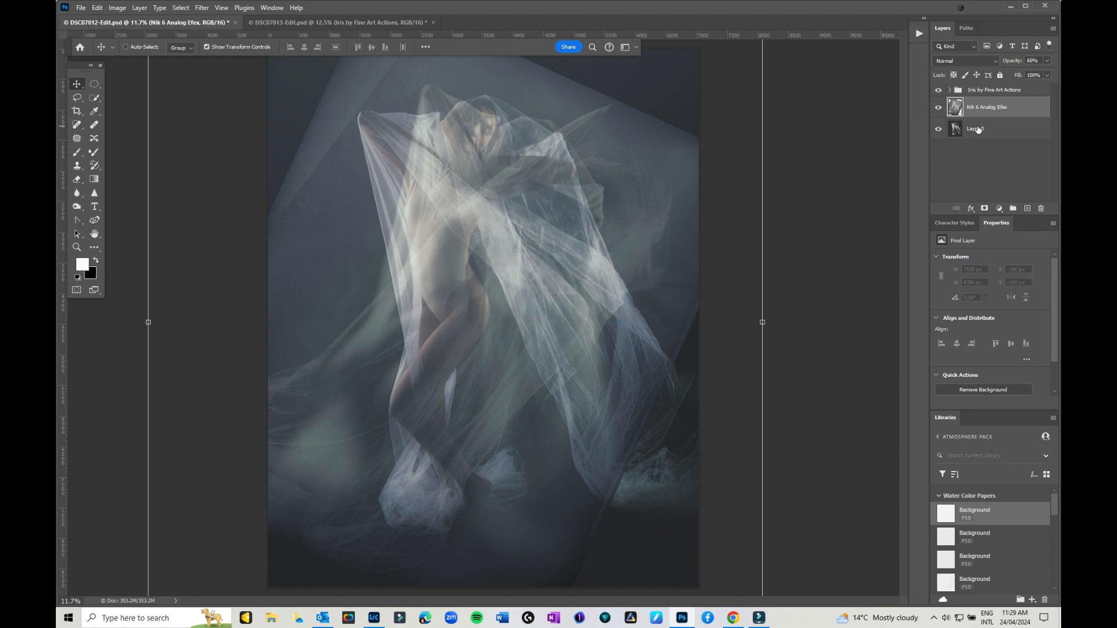
left_click(1002, 108)
Step: Undo the rotation, opacity change and offset of the Nik 6 Analog Efex layer
key("ctrl+z")
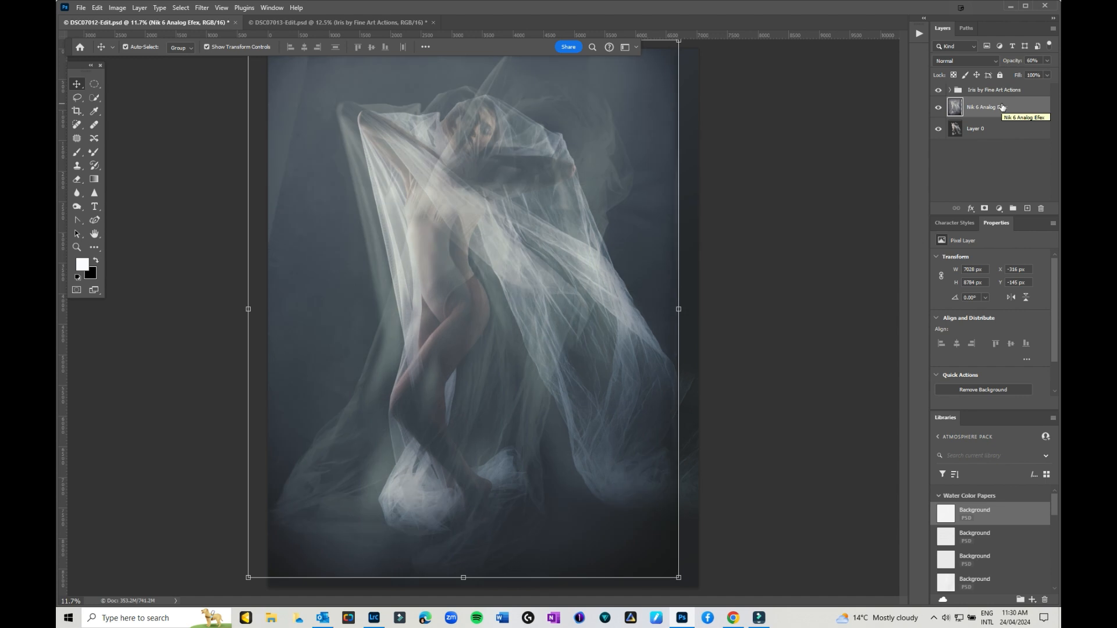
key("ctrl+z")
key("ctrl+z")
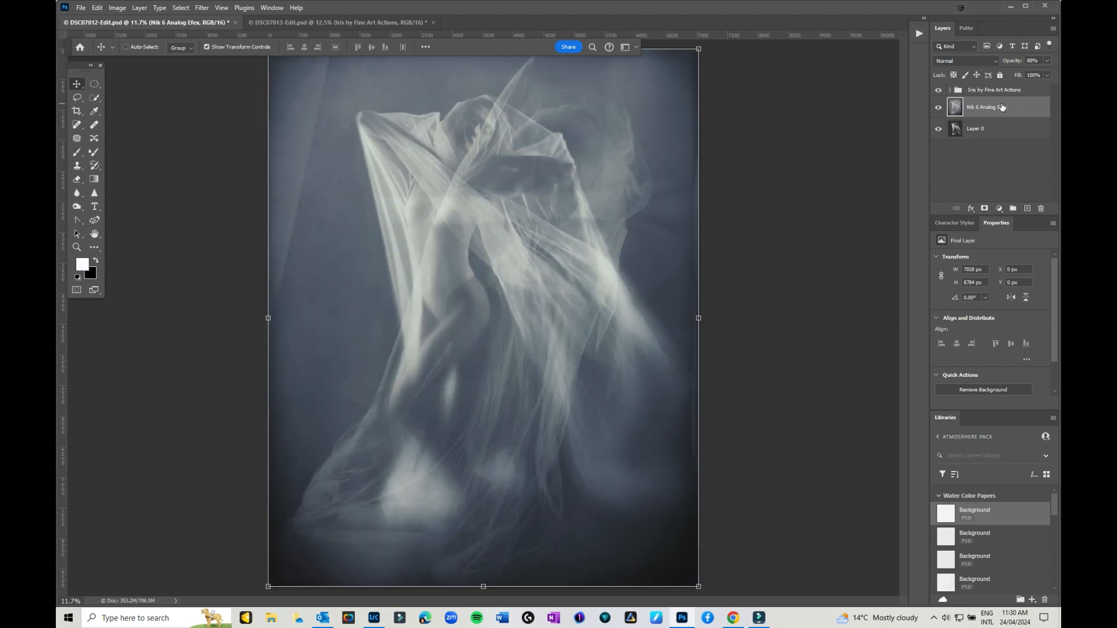